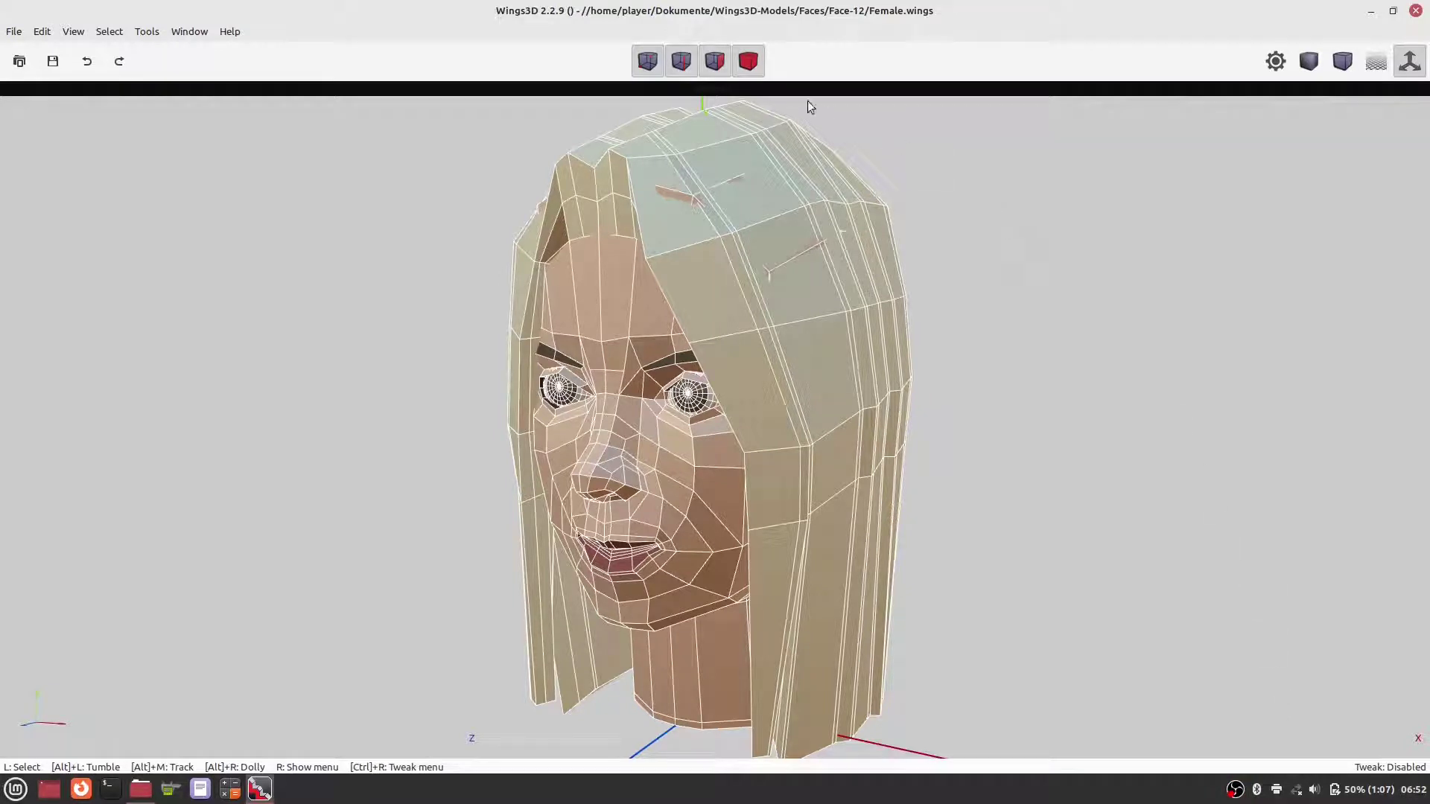
Subdivide the head object from 193 to 769 polygons, then deselect everything.
{"action": "left_click", "coordinate": [747, 61]}
{"action": "left_click", "coordinate": [612, 282]}
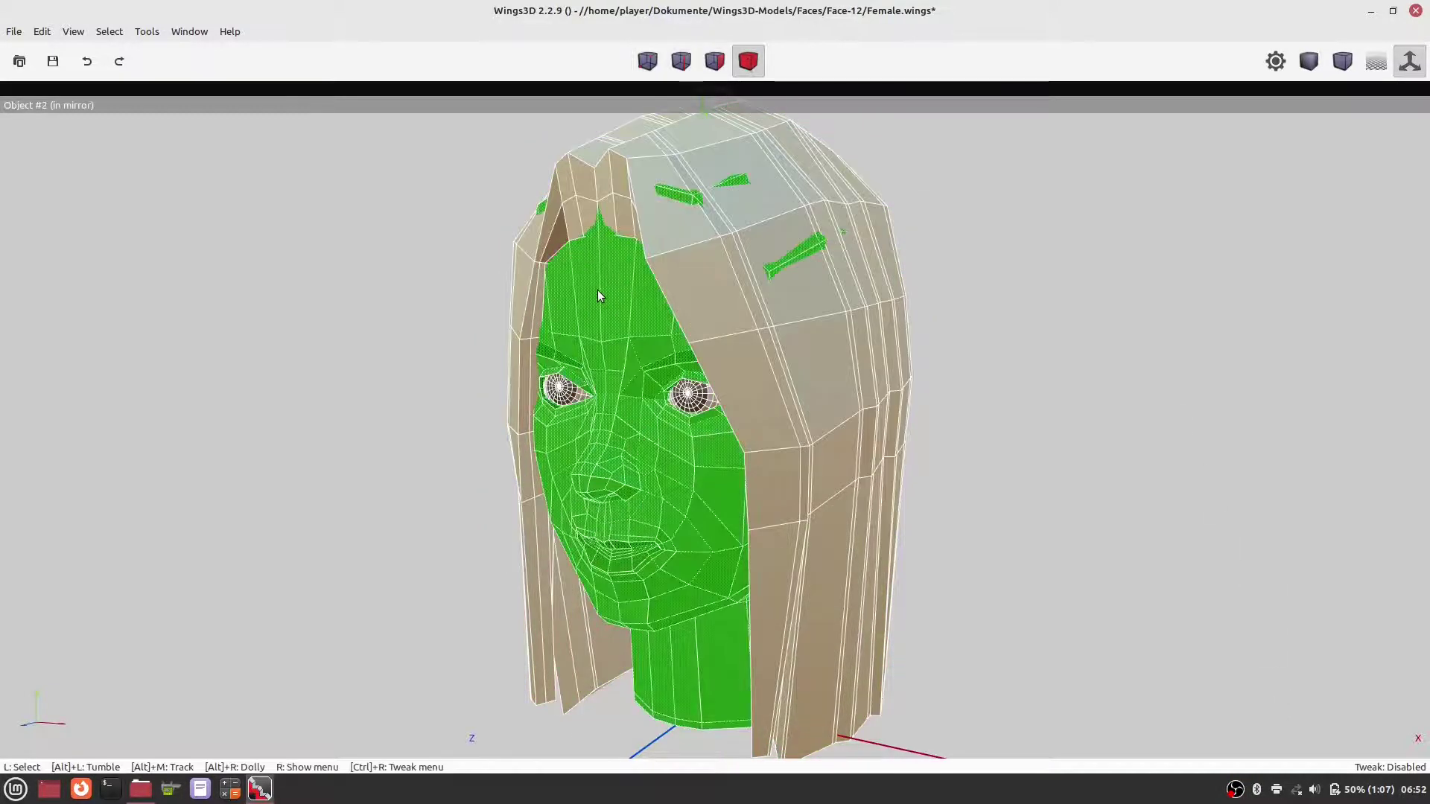
{"action": "left_click", "coordinate": [598, 294]}
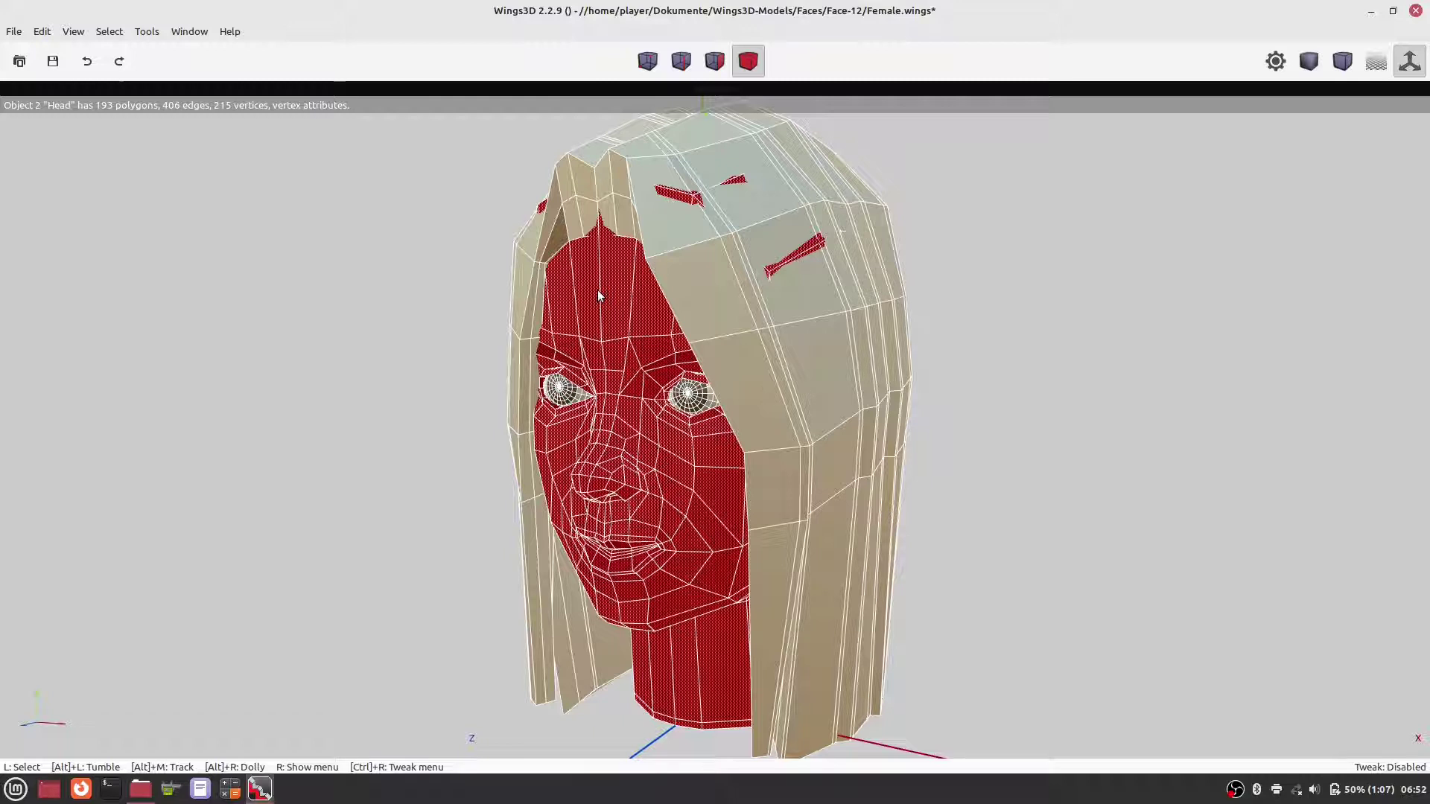
{"action": "right_click", "coordinate": [599, 296]}
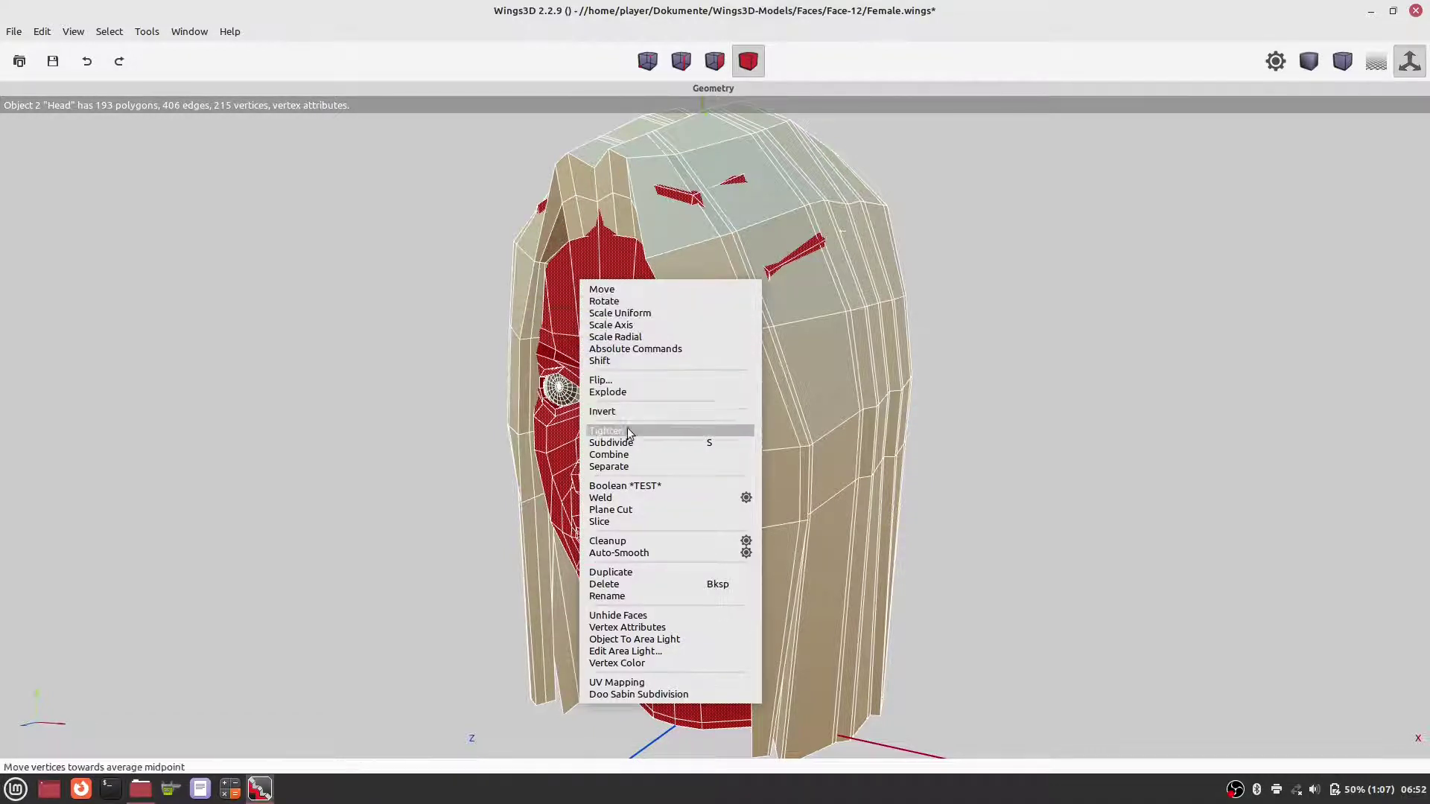
{"action": "left_click", "coordinate": [647, 443]}
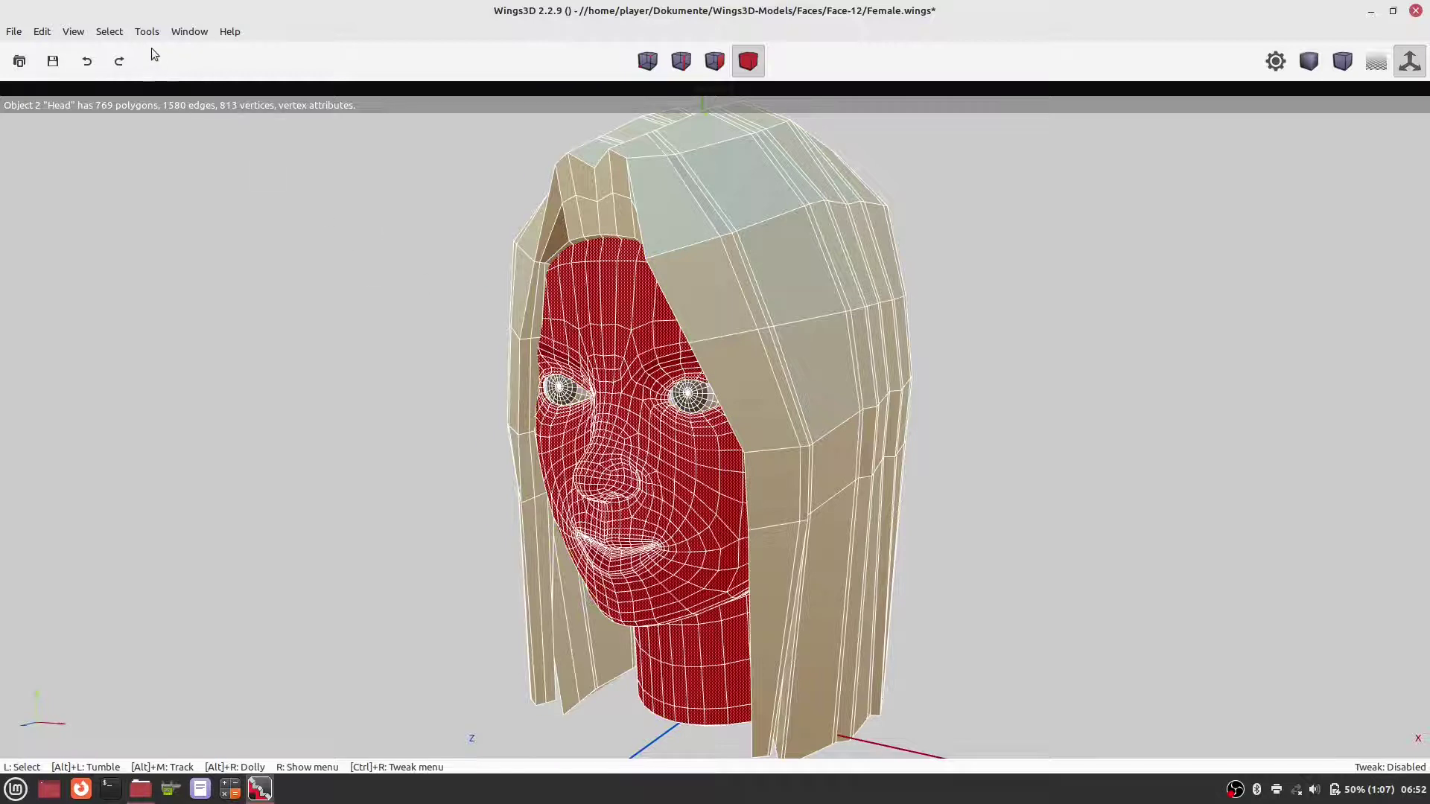
{"action": "left_click", "coordinate": [108, 31]}
{"action": "left_click", "coordinate": [122, 56]}
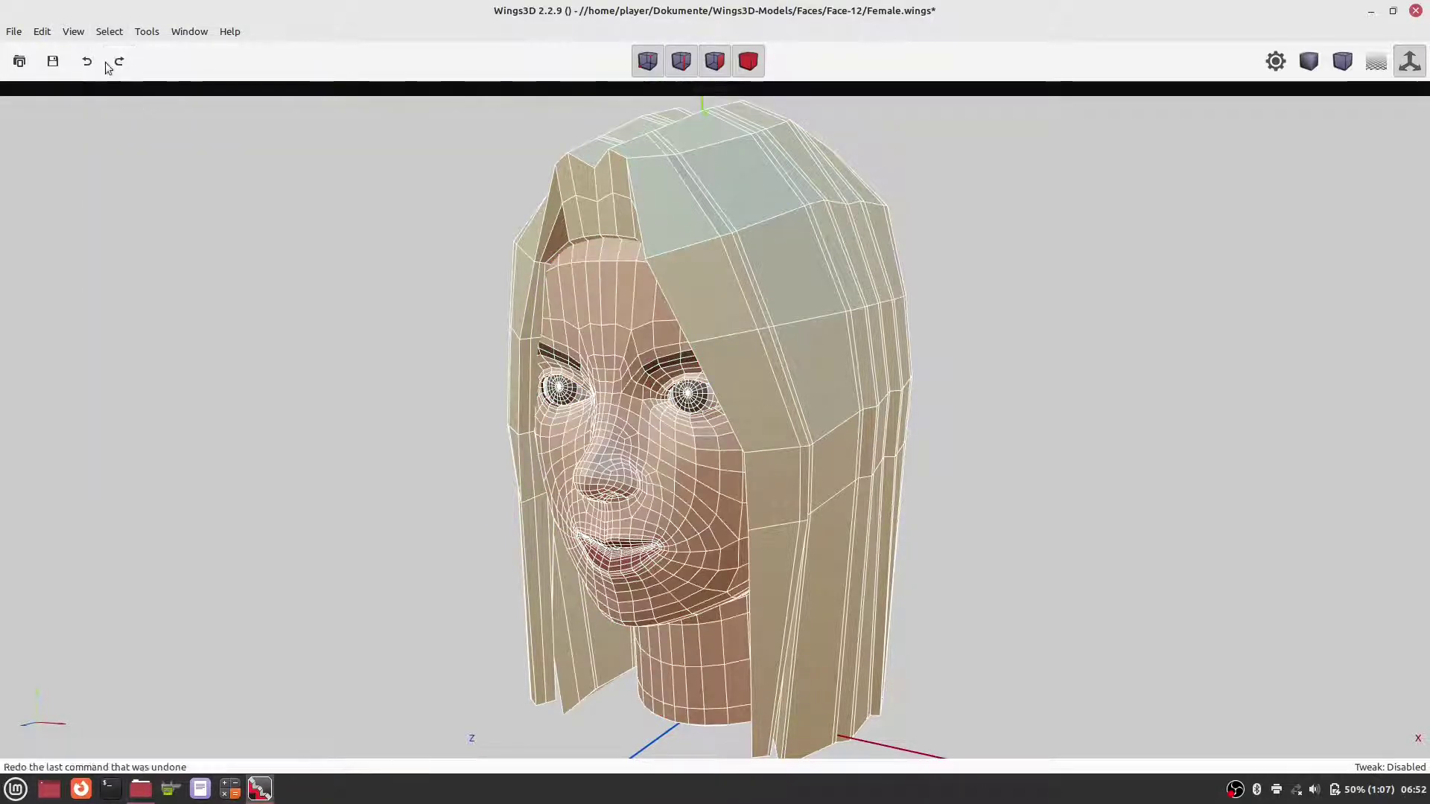
Turn off Workmode to preview the subdivided head smooth-shaded from several angles.
{"action": "left_click", "coordinate": [73, 32]}
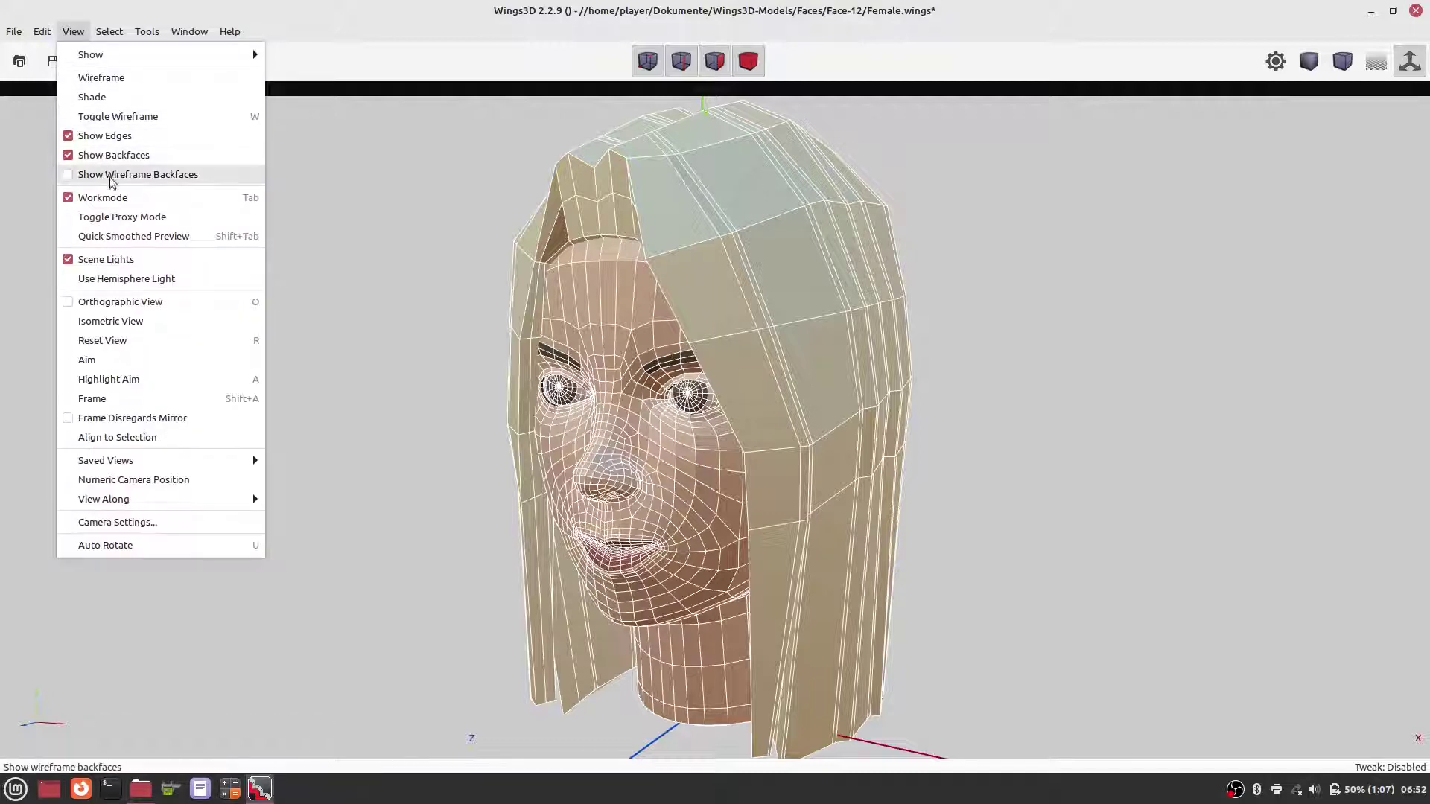
{"action": "left_click", "coordinate": [130, 198]}
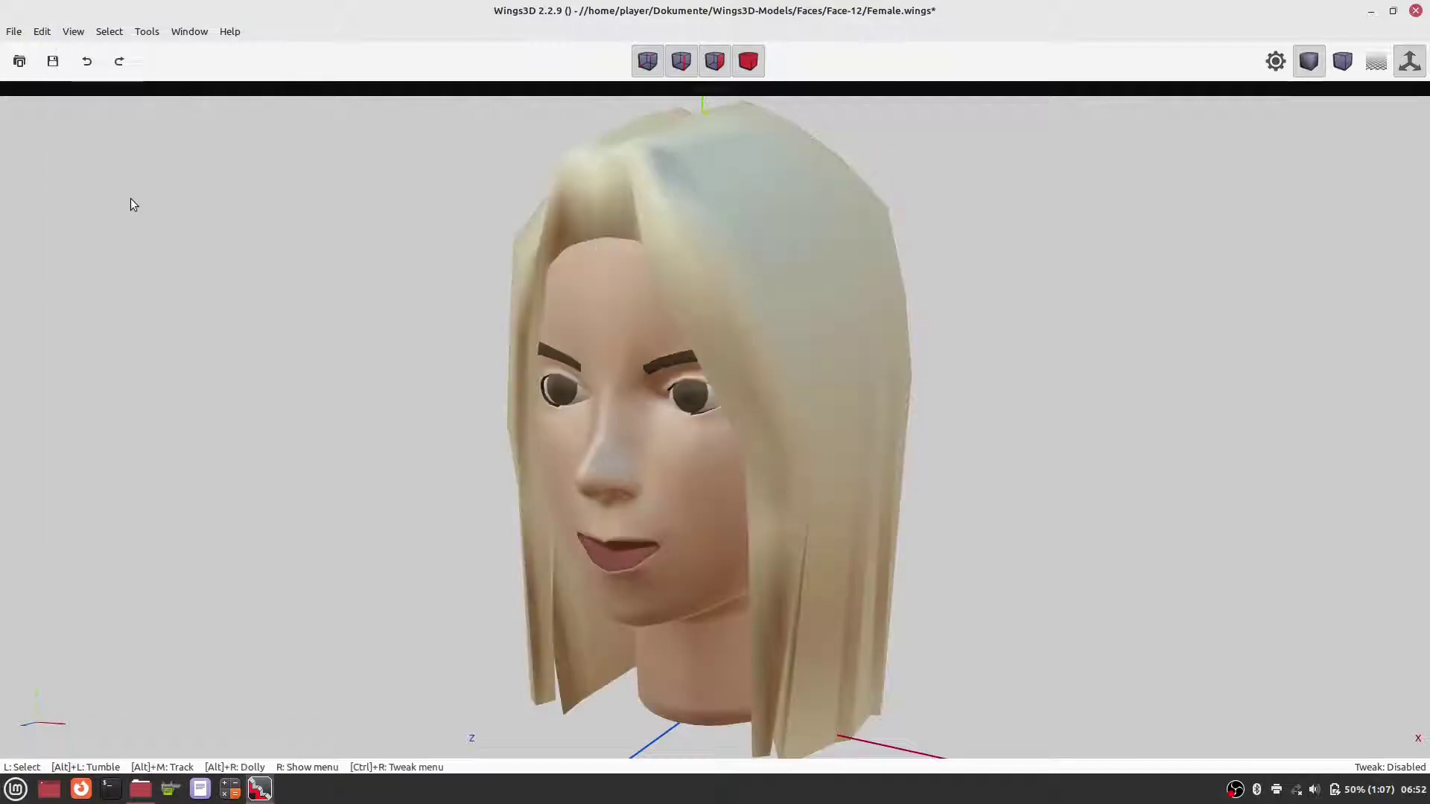
{"action": "mouse_move", "coordinate": [149, 205]}
{"action": "left_mouse_down", "text": "alt"}
{"action": "mouse_move", "coordinate": [447, 212]}
{"action": "mouse_move", "coordinate": [458, 257]}
{"action": "mouse_move", "coordinate": [424, 269]}
{"action": "left_mouse_up", "text": "alt"}
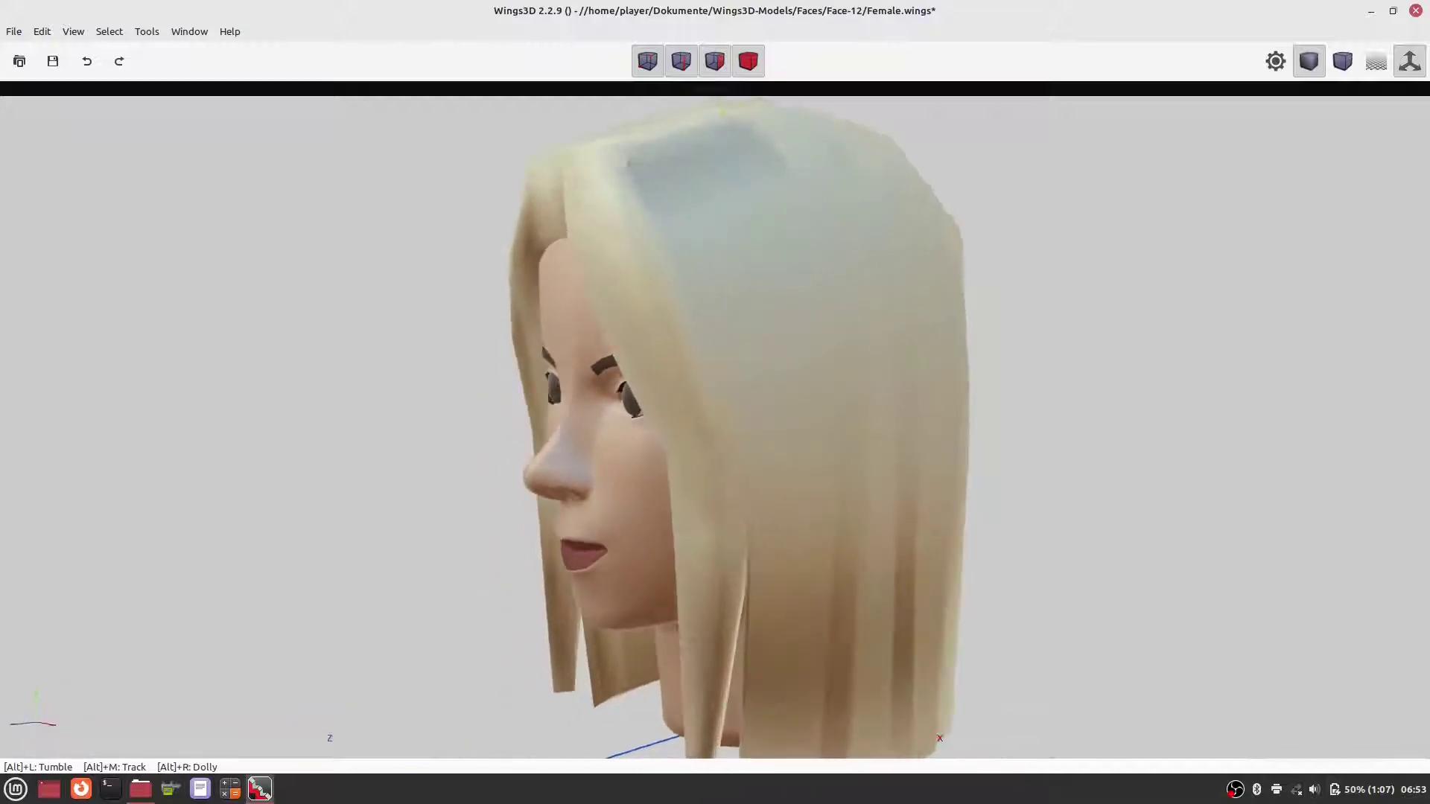
{"action": "mouse_move", "coordinate": [424, 268]}
{"action": "left_mouse_down", "text": "alt"}
{"action": "mouse_move", "coordinate": [369, 268]}
{"action": "mouse_move", "coordinate": [133, 179]}
{"action": "left_mouse_up", "text": "alt"}
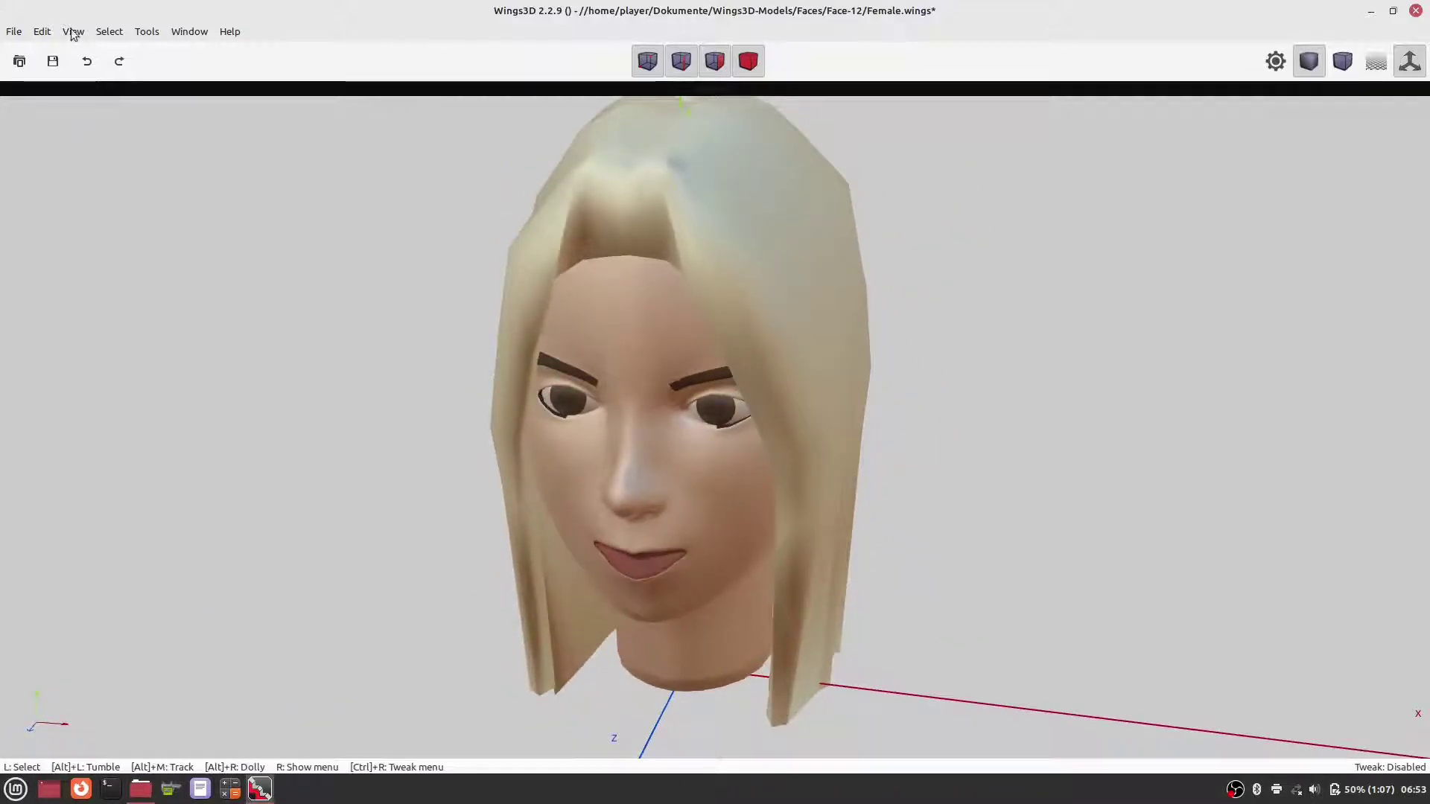
Restore Workmode, undo the subdivision and clear the selection.
{"action": "left_click", "coordinate": [72, 32]}
{"action": "left_click", "coordinate": [116, 198]}
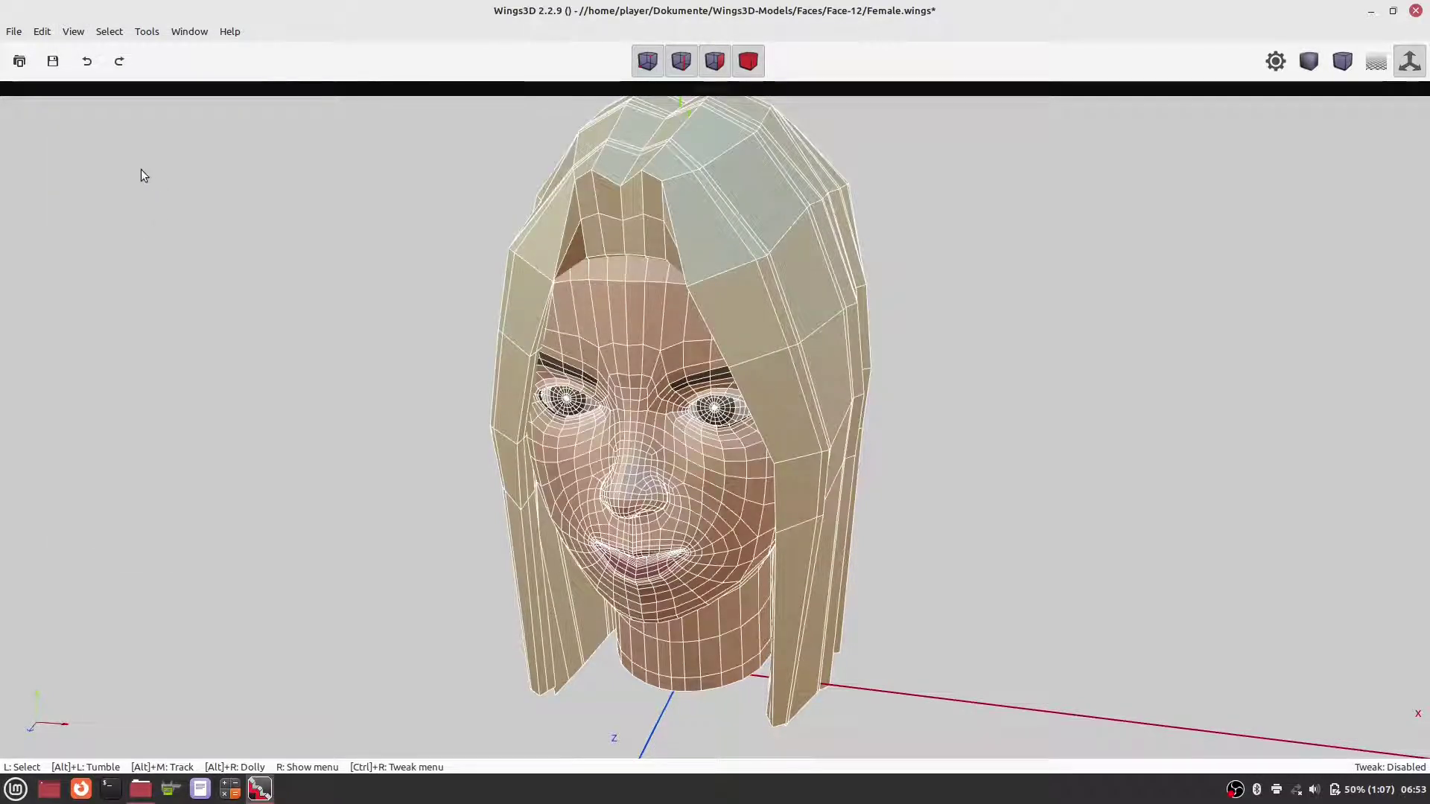
{"action": "left_click", "coordinate": [87, 61]}
{"action": "left_click", "coordinate": [112, 33]}
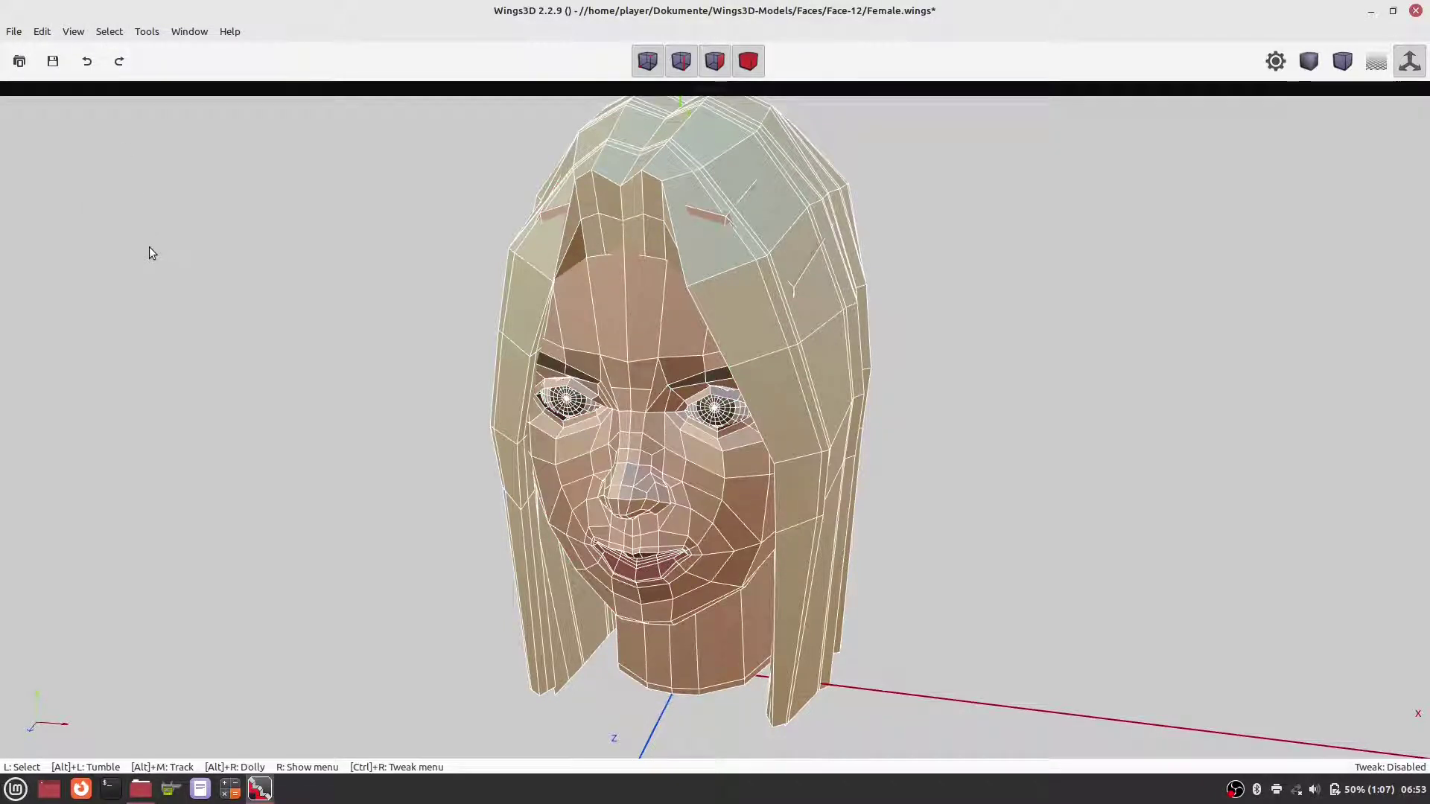
{"action": "left_click", "coordinate": [681, 61]}
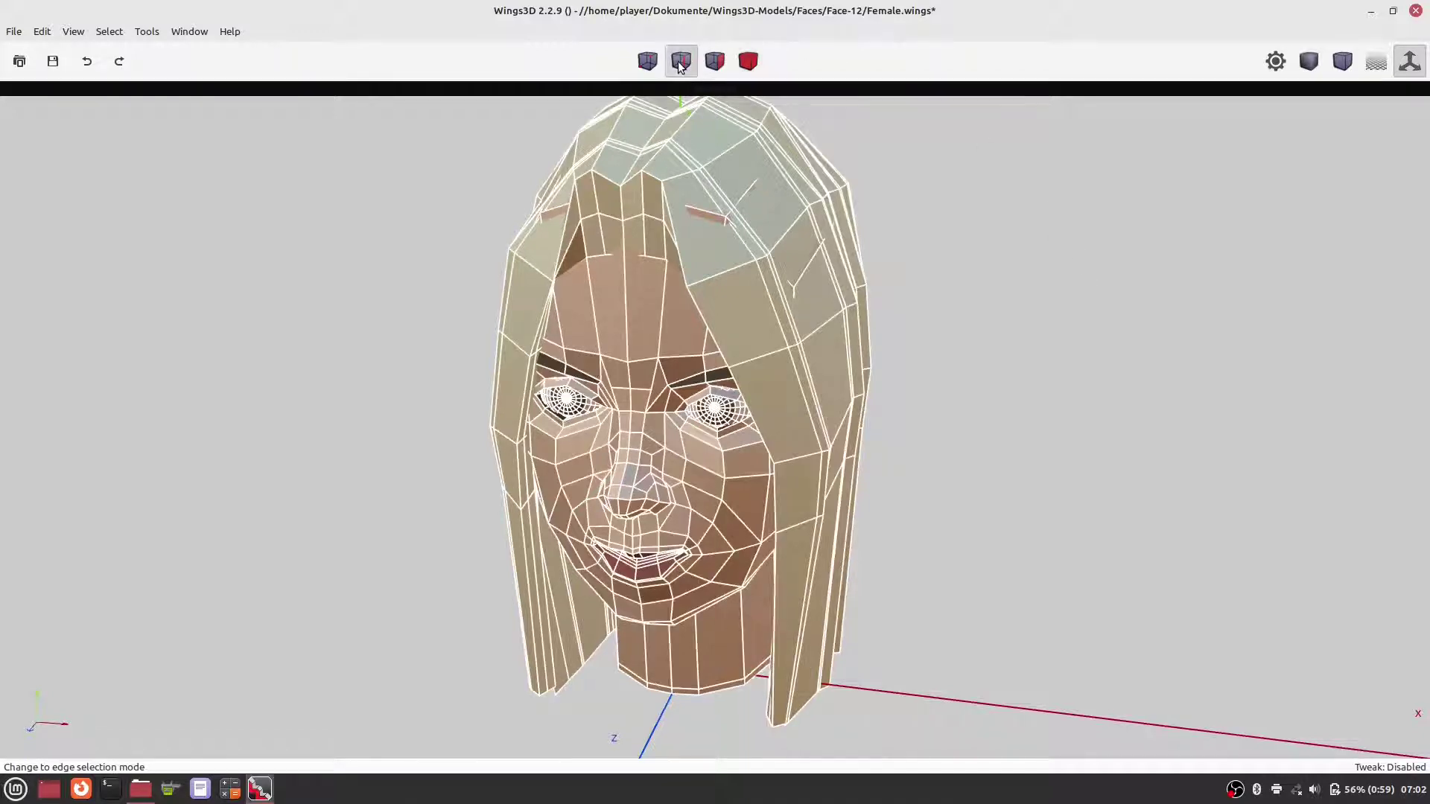
{"action": "left_click", "coordinate": [664, 312]}
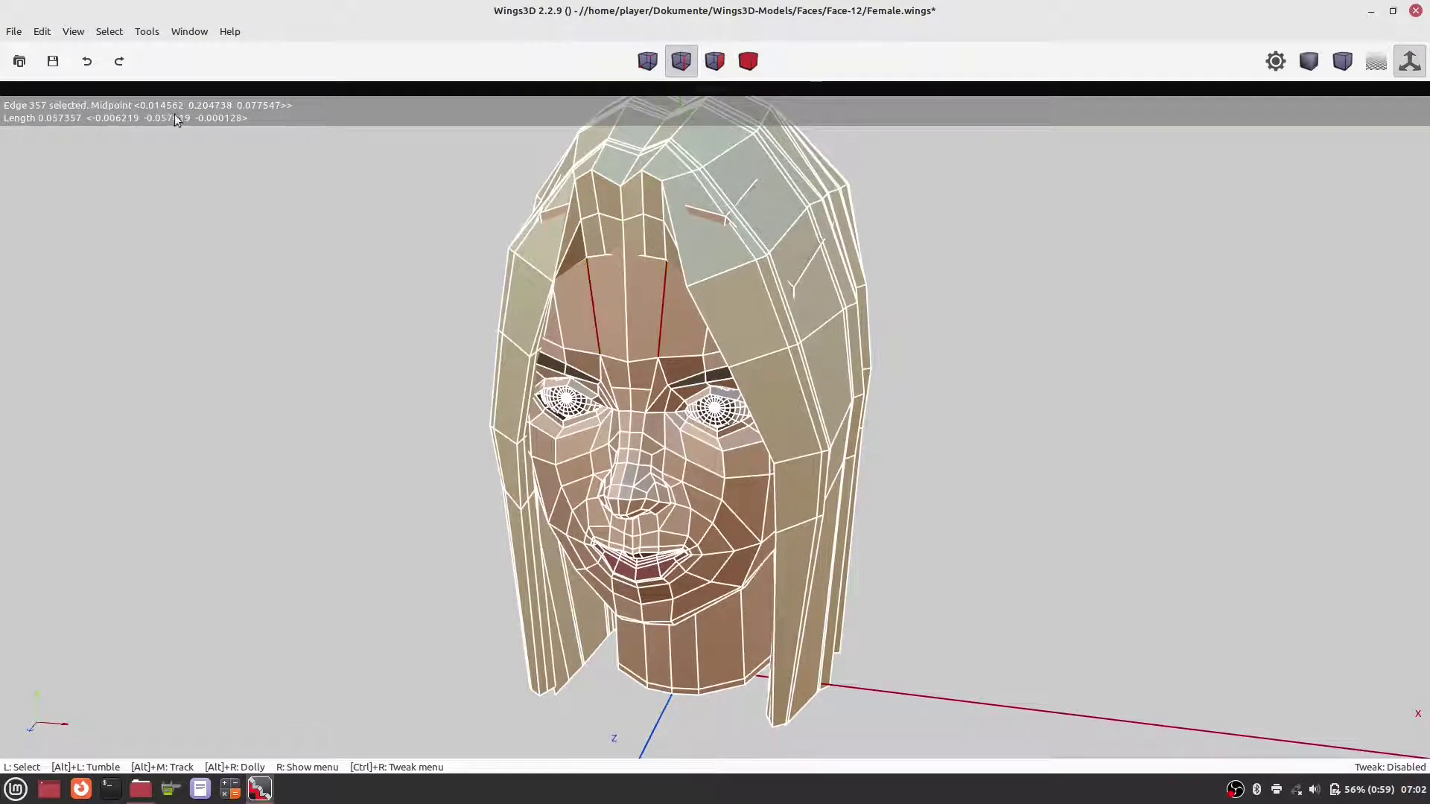
{"action": "left_click", "coordinate": [110, 32]}
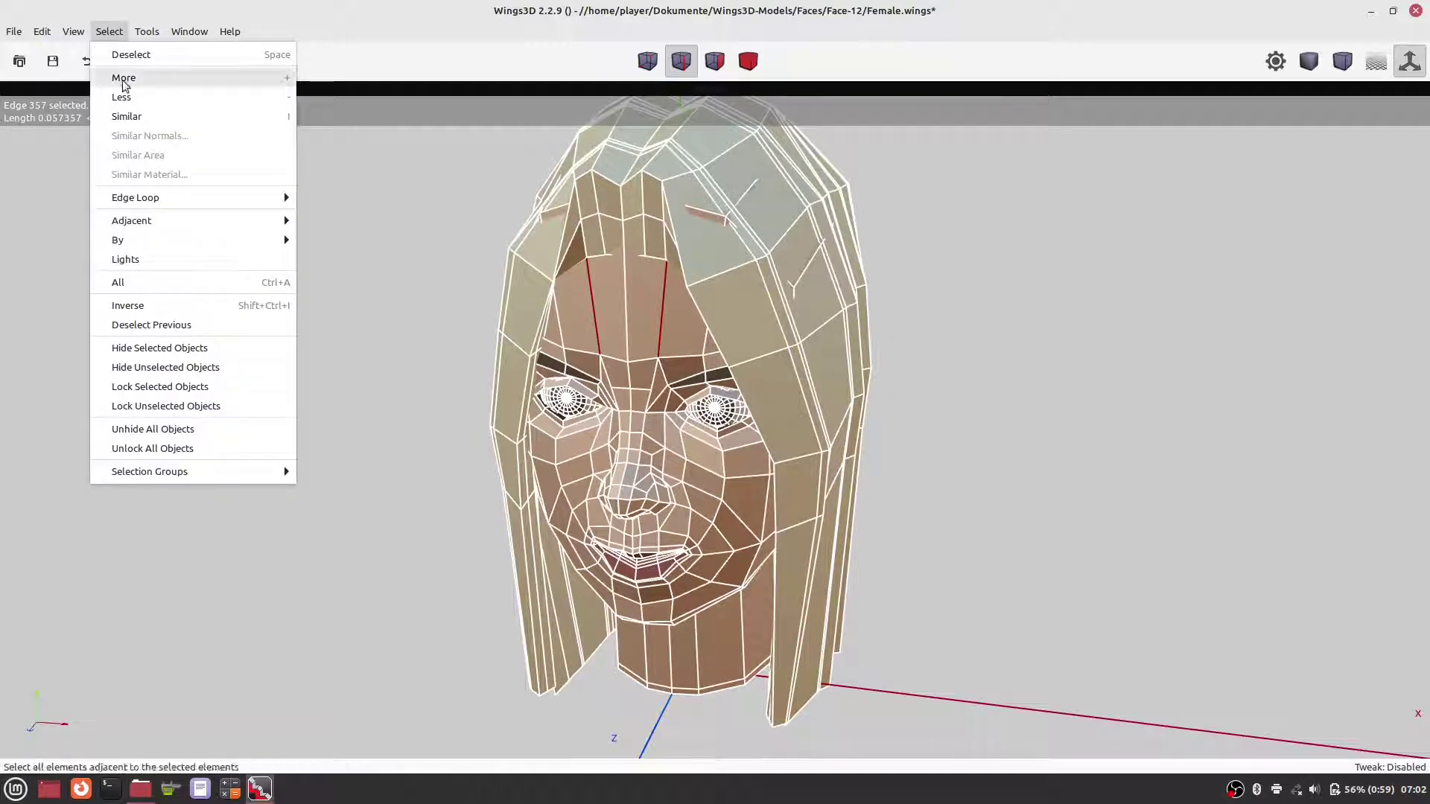
{"action": "mouse_move", "coordinate": [135, 198]}
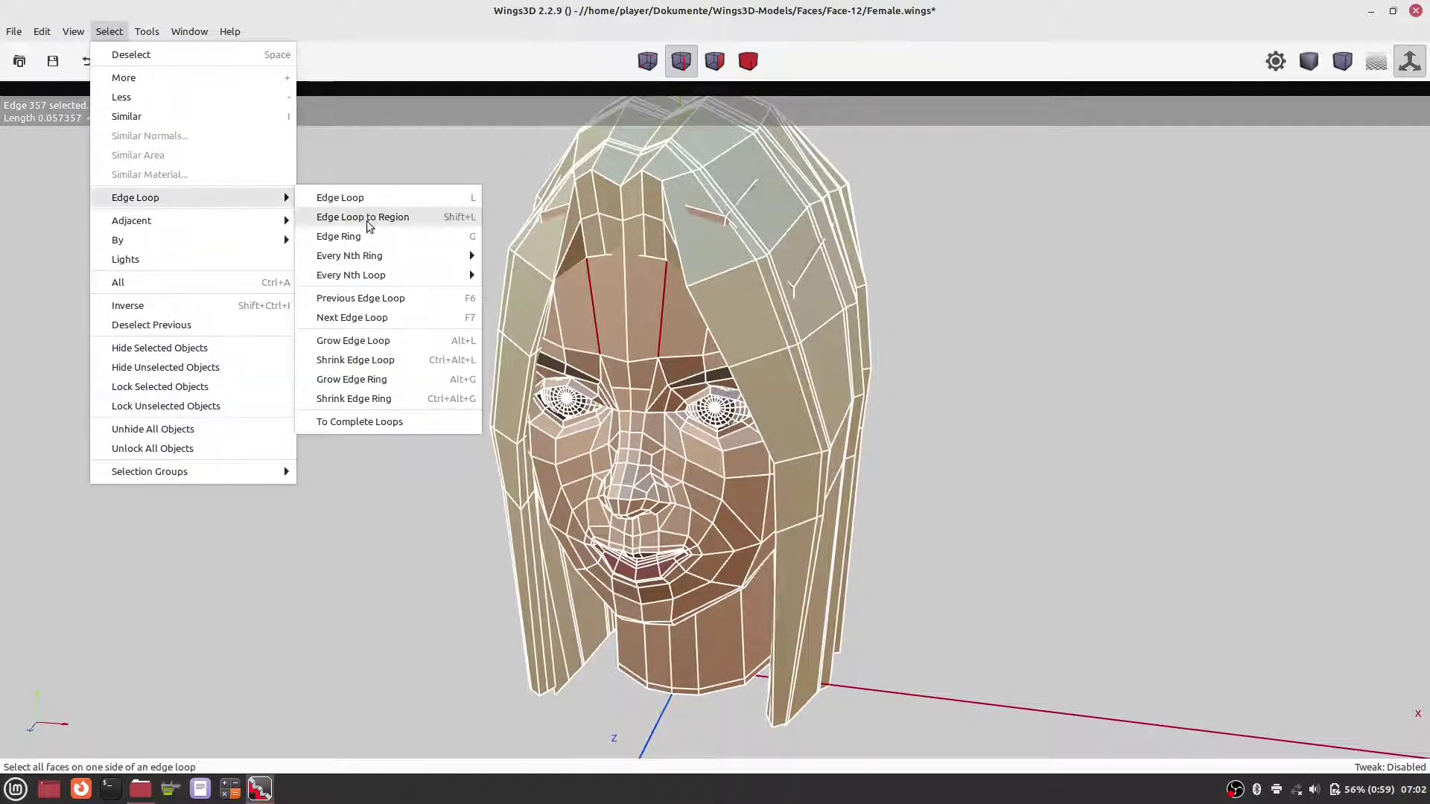
{"action": "left_click", "coordinate": [374, 239]}
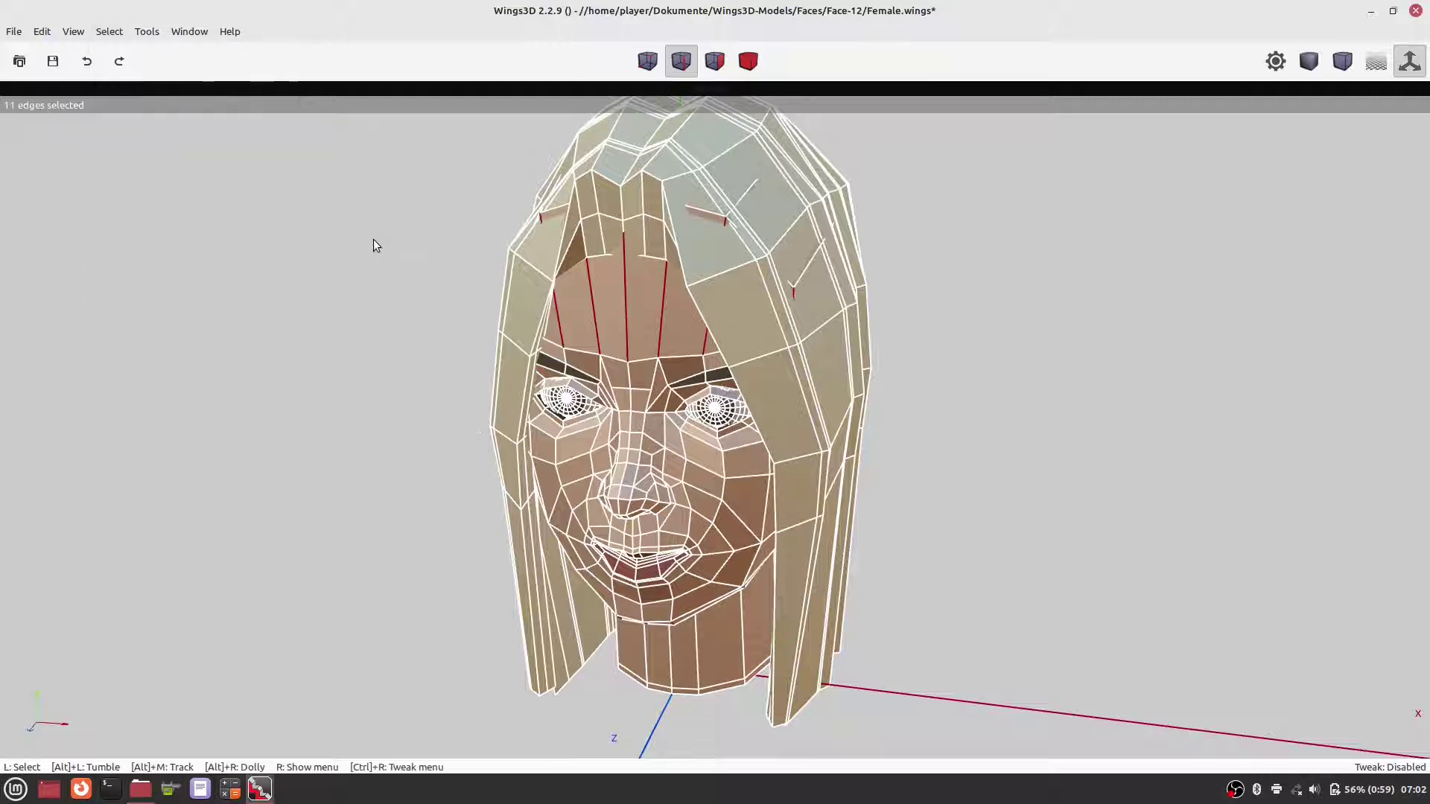
{"action": "left_click", "coordinate": [713, 63]}
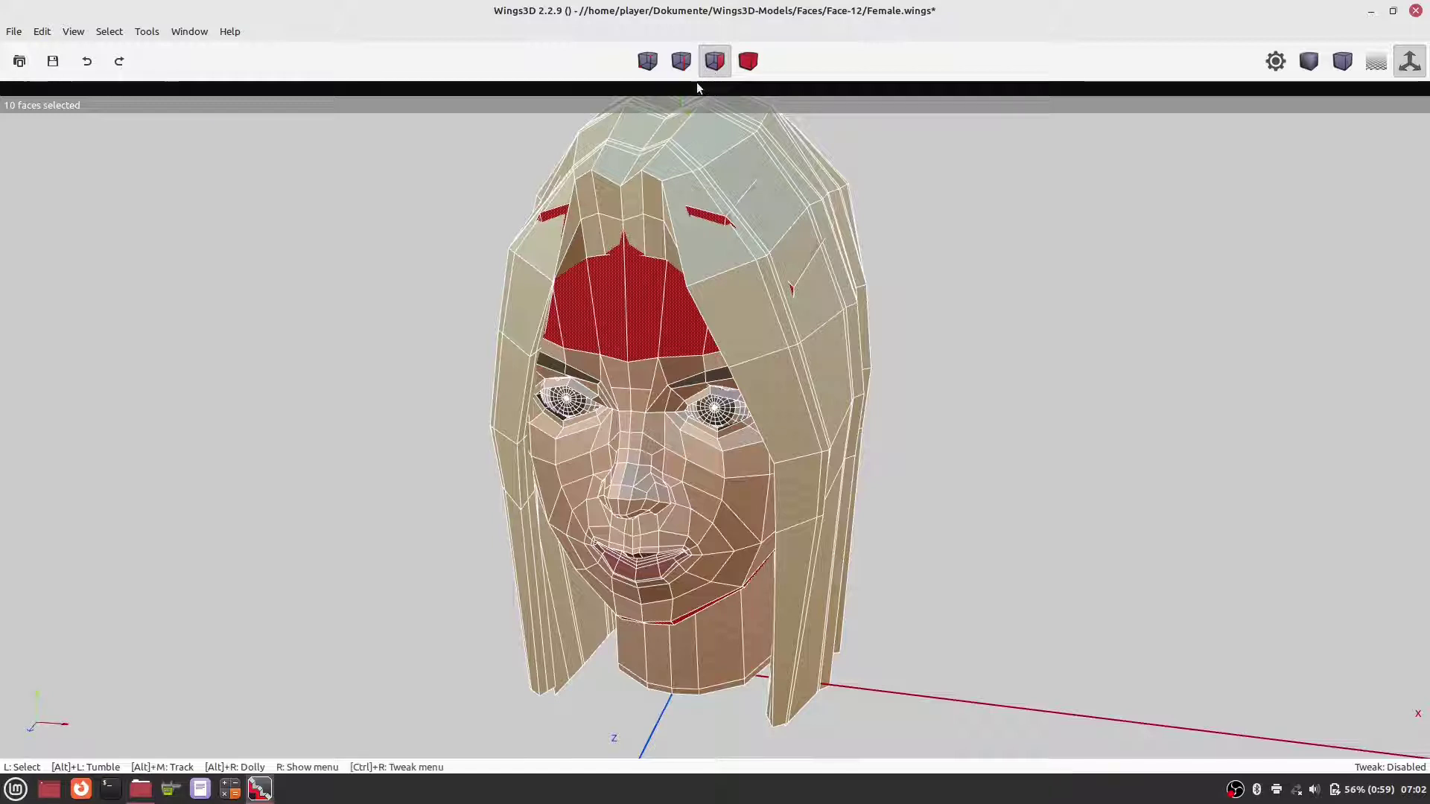
{"action": "left_click", "coordinate": [109, 31]}
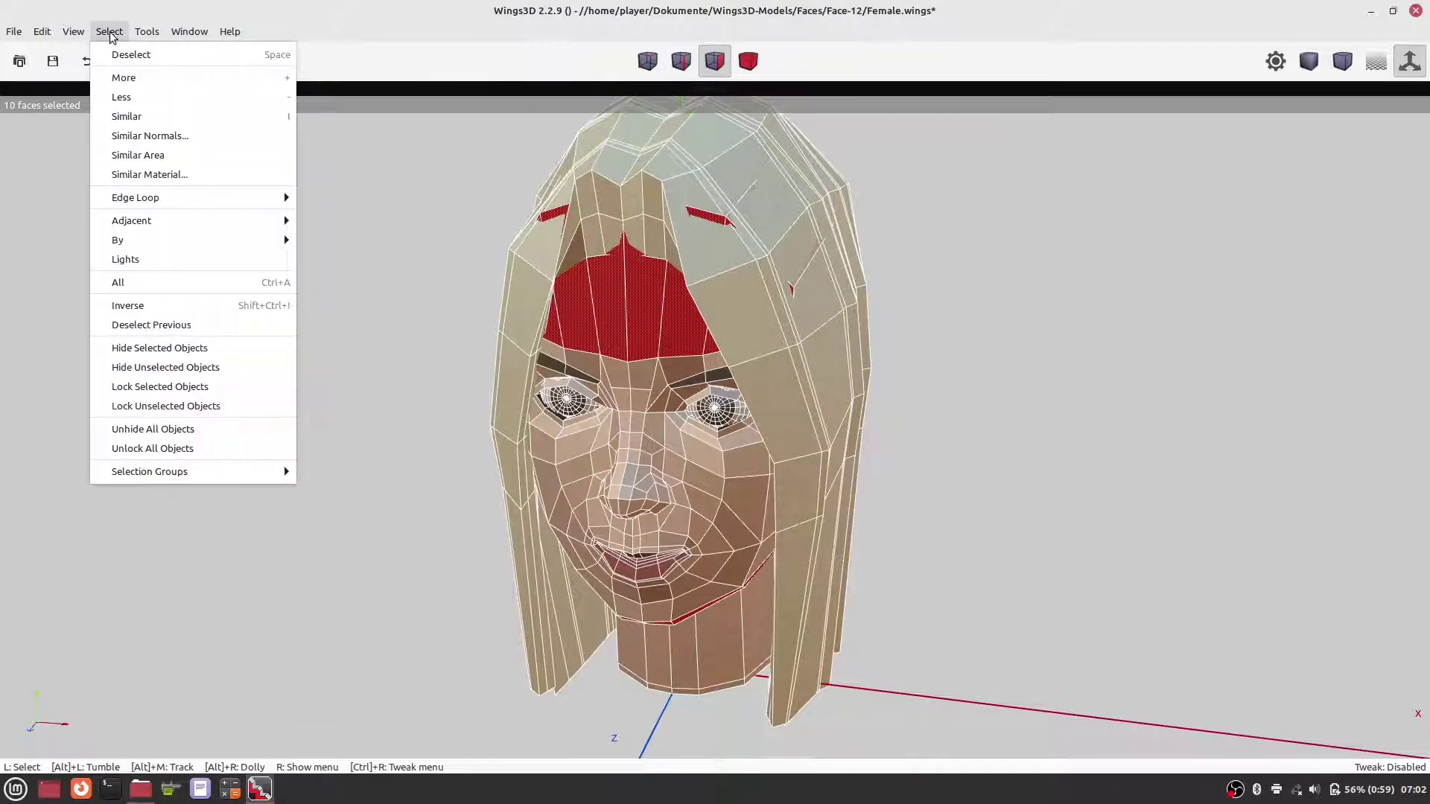
{"action": "left_click", "coordinate": [120, 51]}
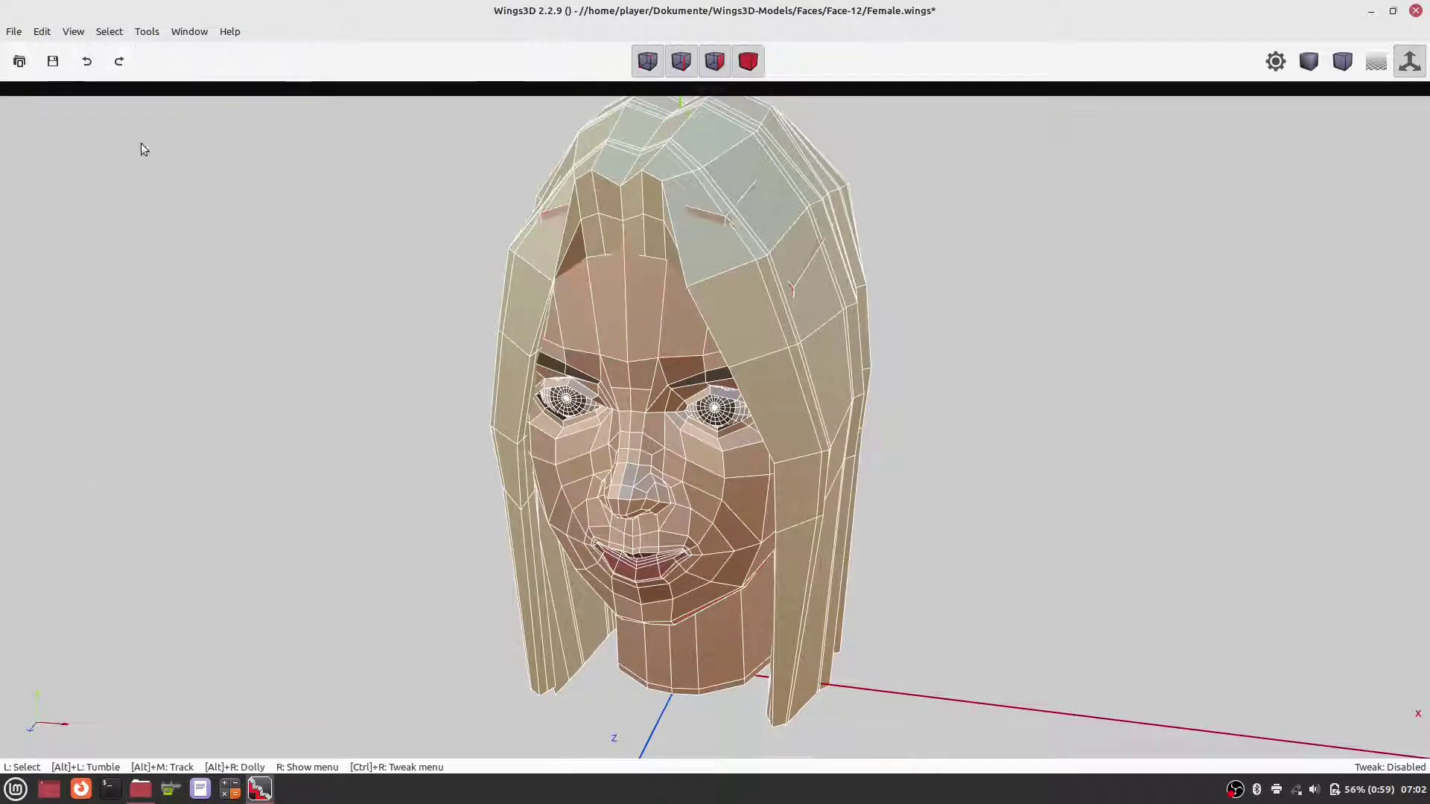
Select the edge ring beside the nose and convert it to 11 faces.
{"action": "left_click", "coordinate": [675, 65]}
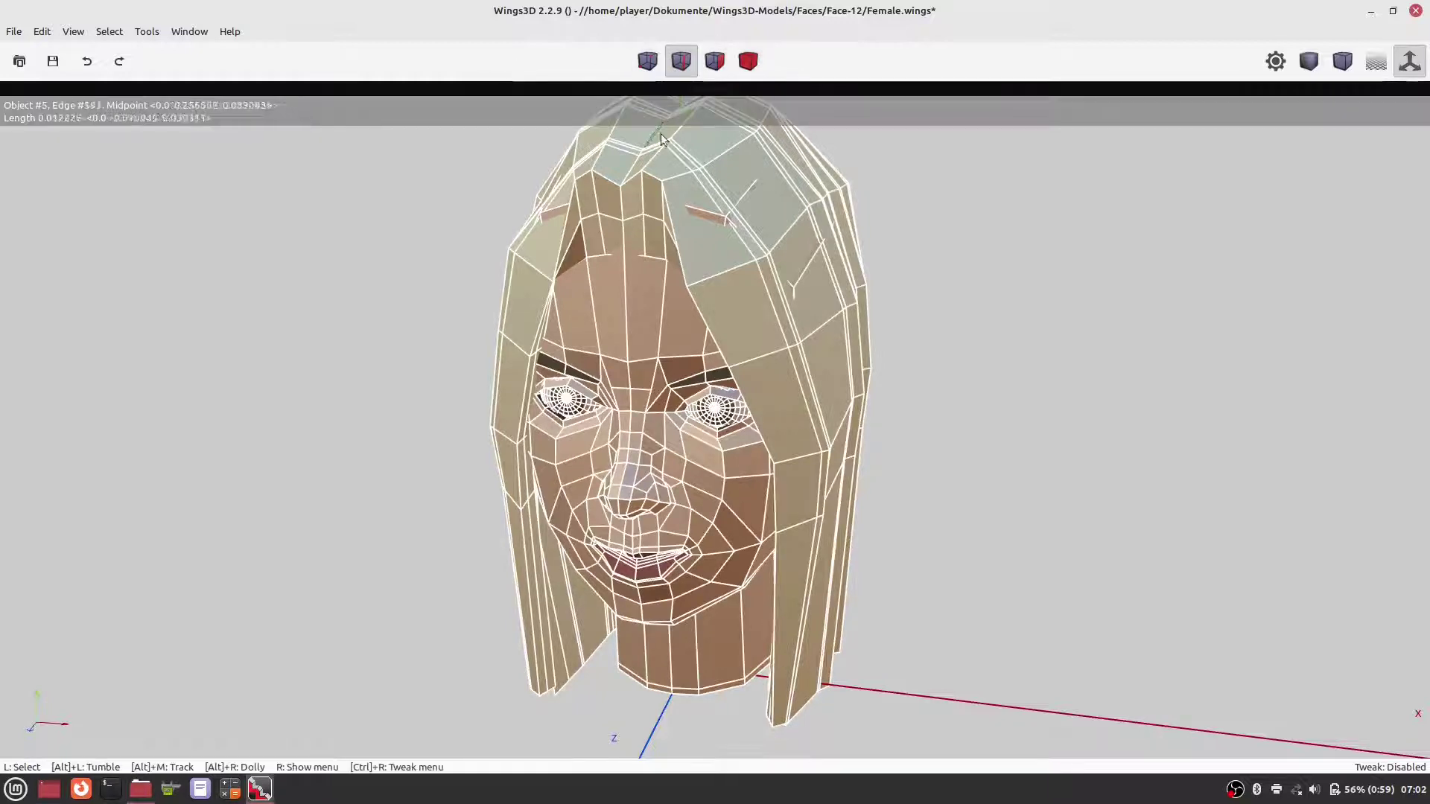
{"action": "left_click", "coordinate": [656, 455]}
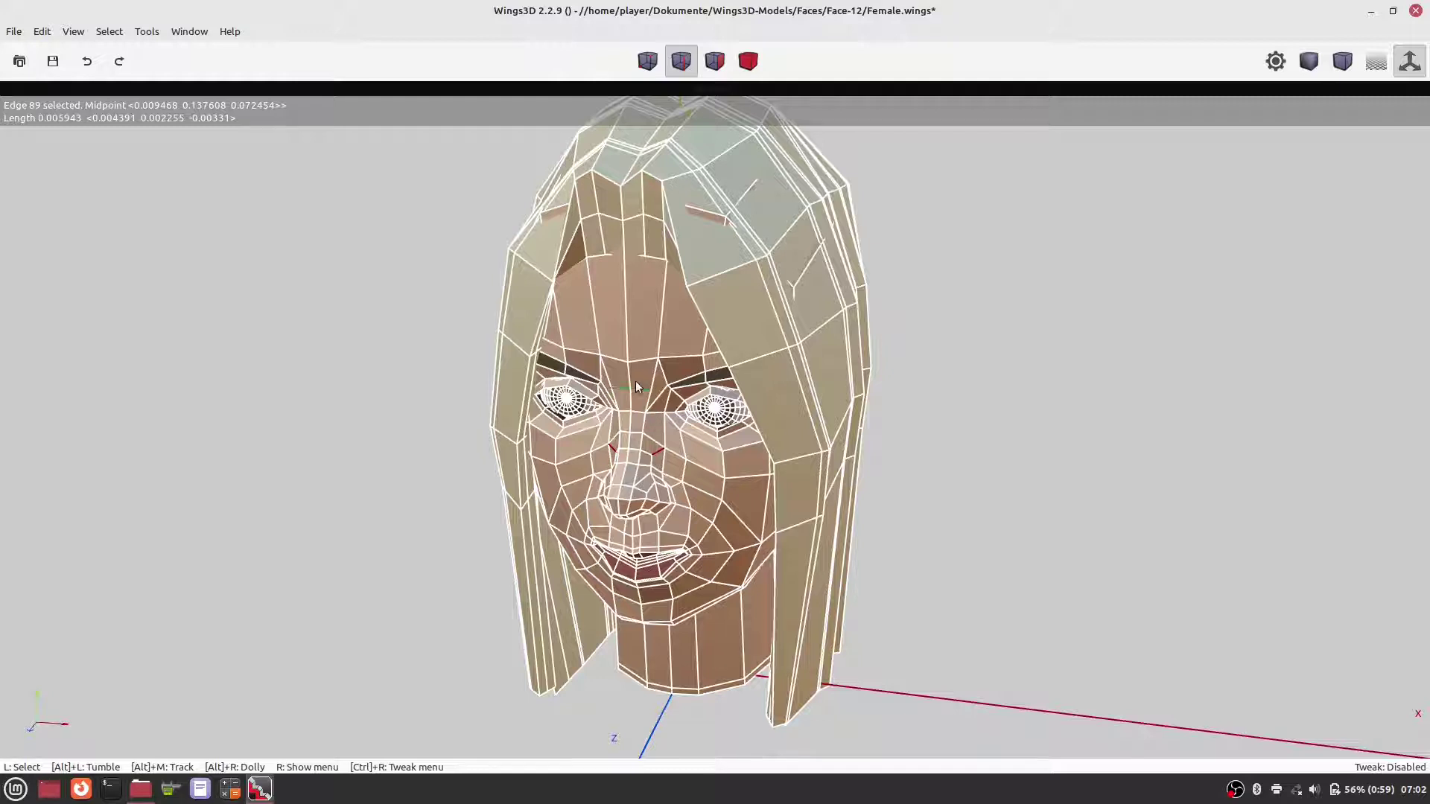
{"action": "left_click", "coordinate": [108, 31]}
{"action": "mouse_move", "coordinate": [135, 197]}
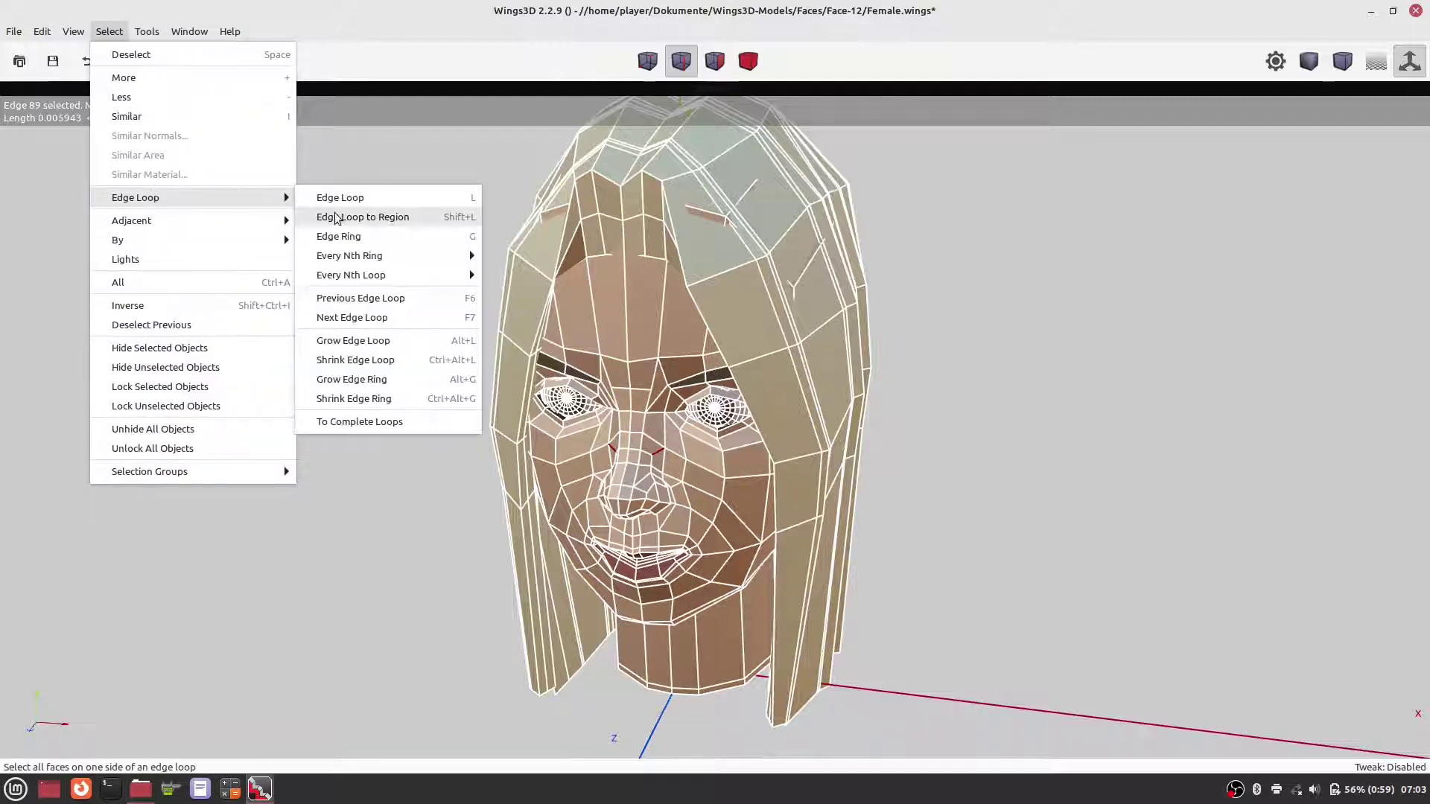
{"action": "left_click", "coordinate": [346, 238]}
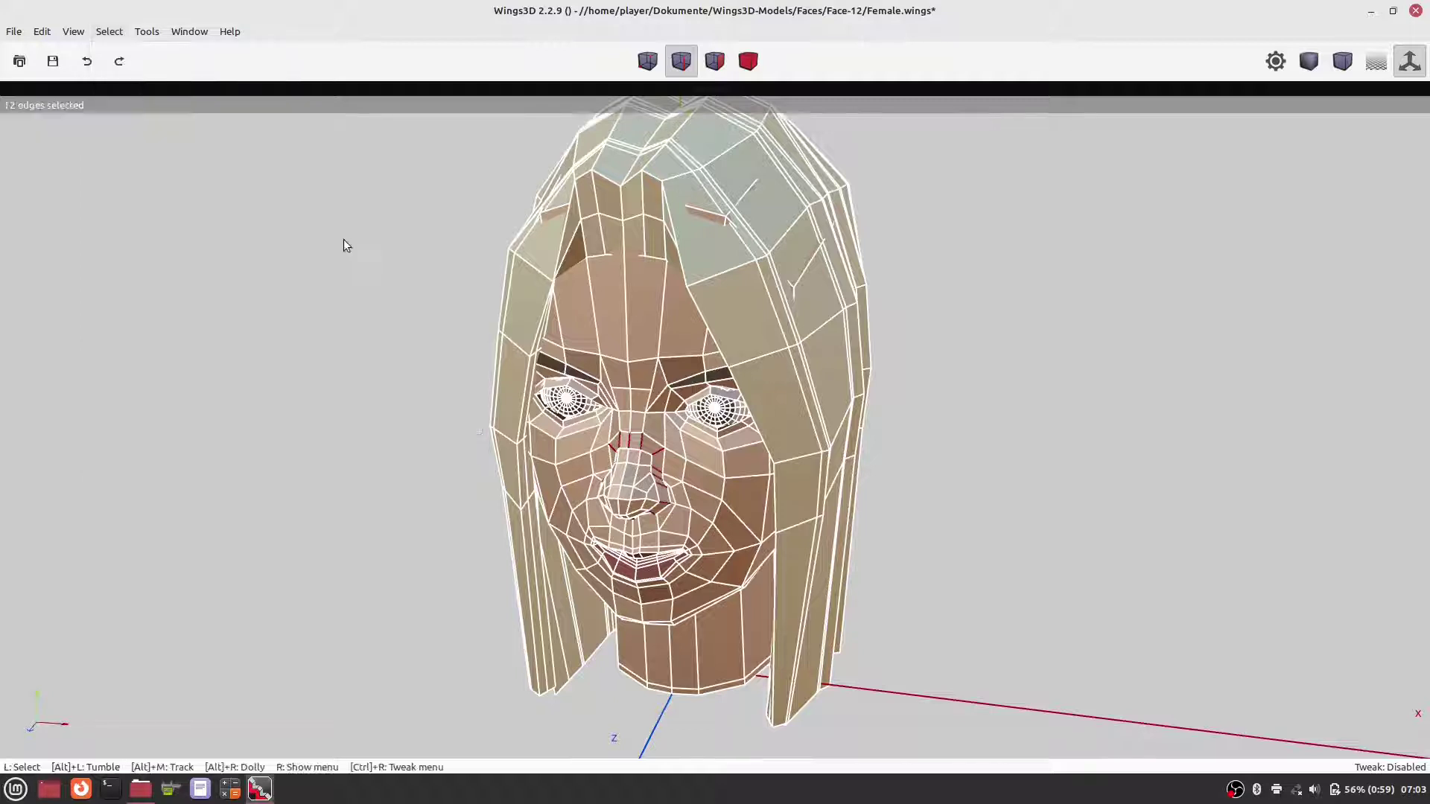
{"action": "left_click", "coordinate": [714, 61]}
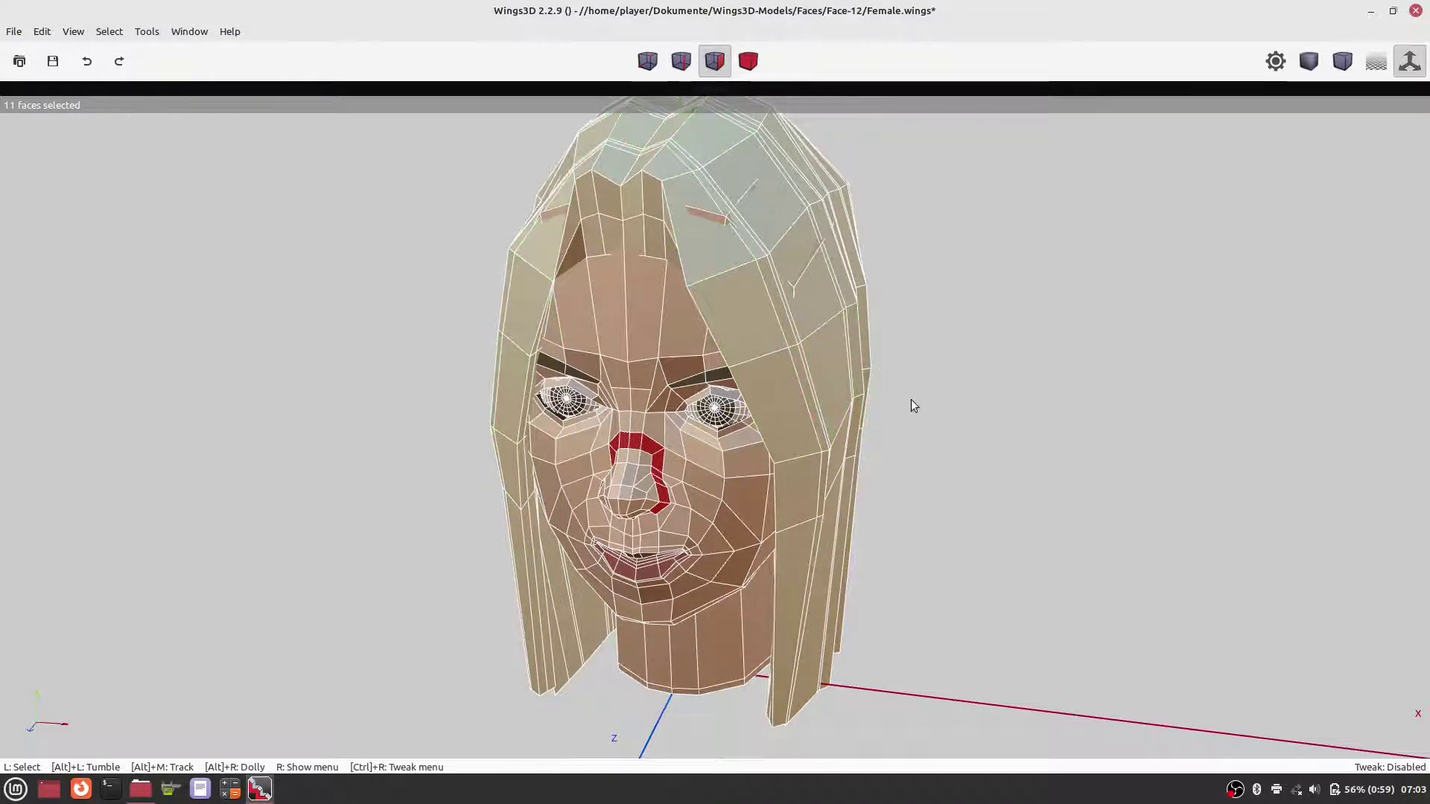
{"action": "mouse_move", "coordinate": [909, 402]}
{"action": "middle_mouse_down"}
{"action": "mouse_move", "coordinate": [782, 280]}
{"action": "mouse_move", "coordinate": [715, 369]}
{"action": "middle_mouse_up"}
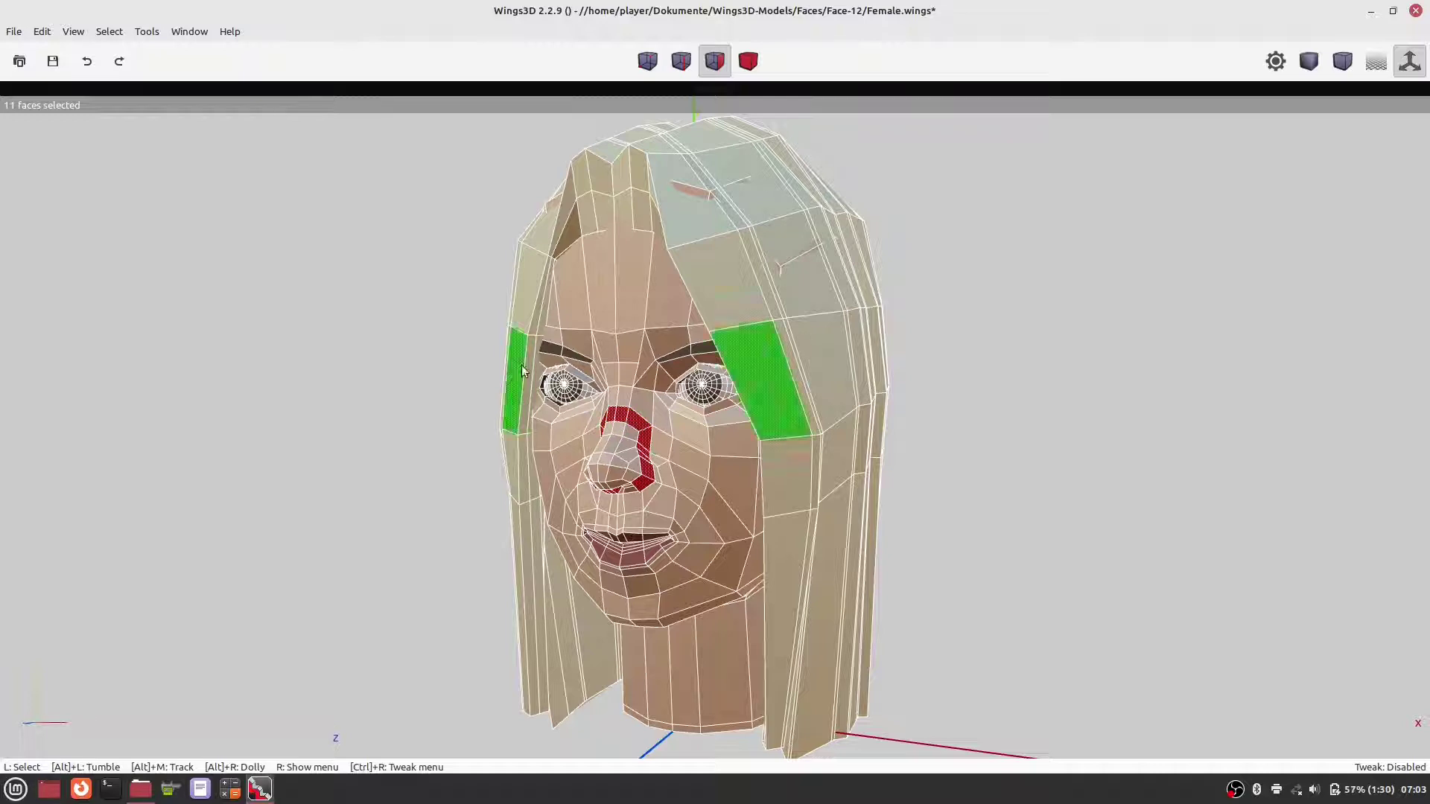
Select the 23-face loop running from the nose around the mouth and down the neck.
{"action": "left_click", "coordinate": [400, 287]}
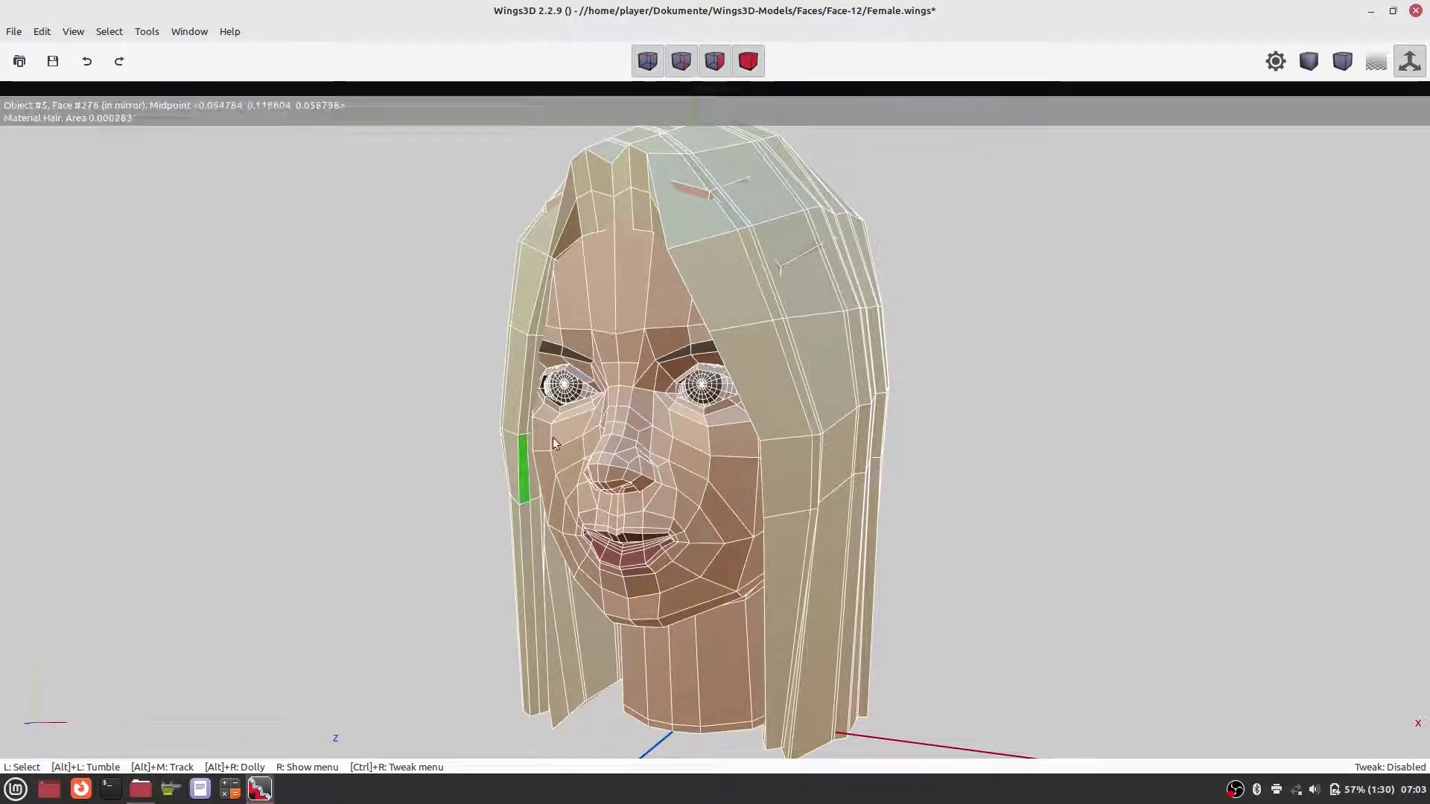
{"action": "left_click", "coordinate": [629, 396]}
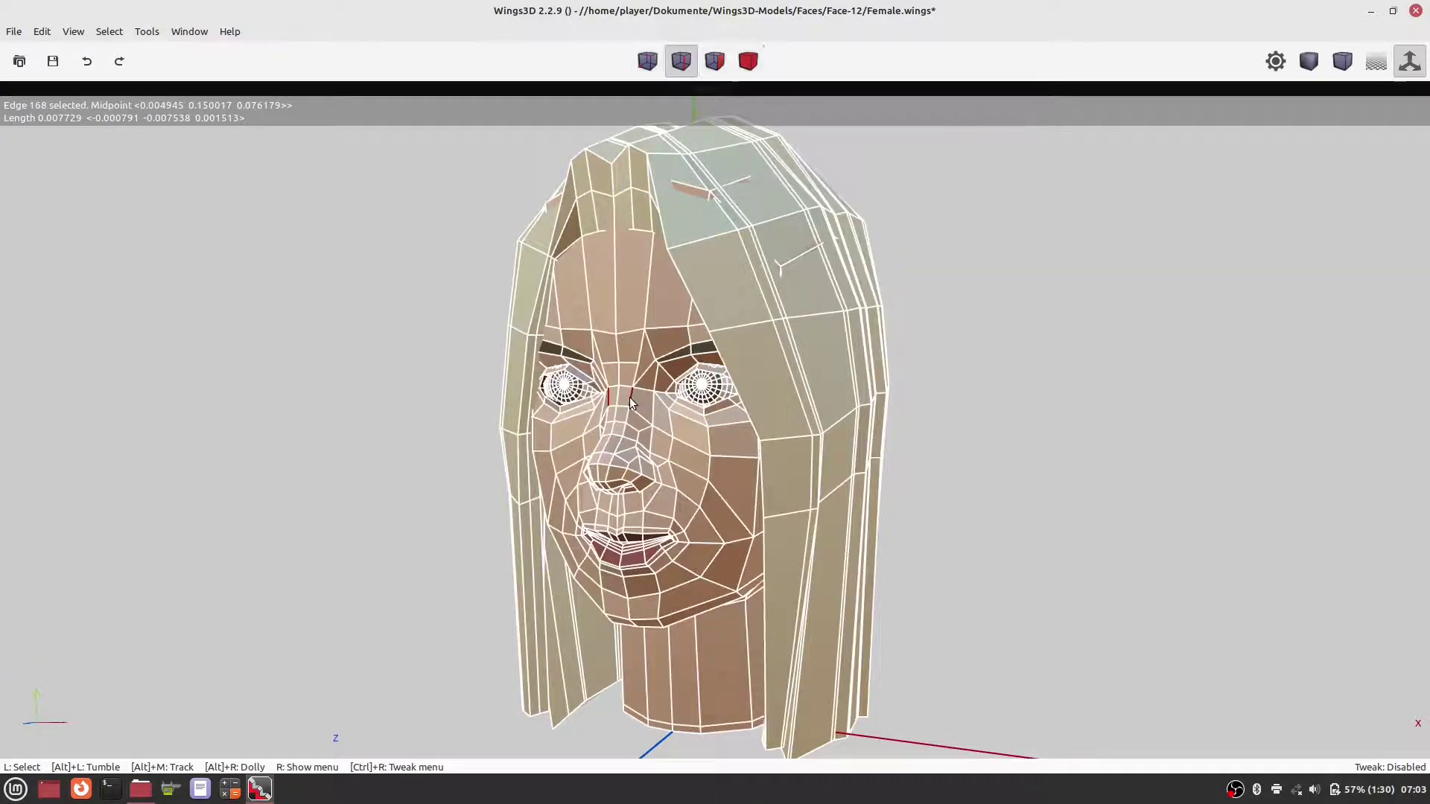
{"action": "key", "text": "g"}
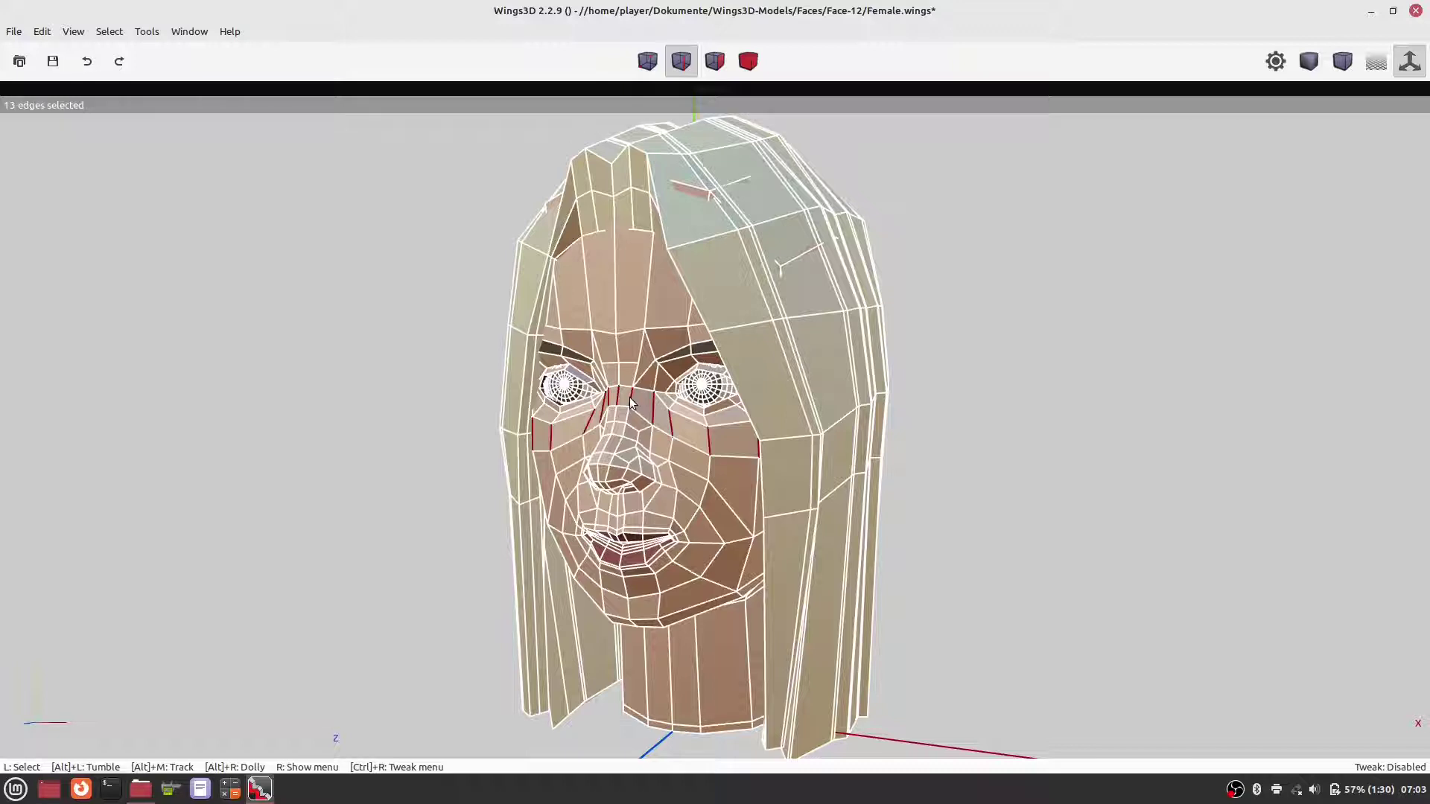
{"action": "key", "text": "f"}
{"action": "left_click", "coordinate": [618, 447]}
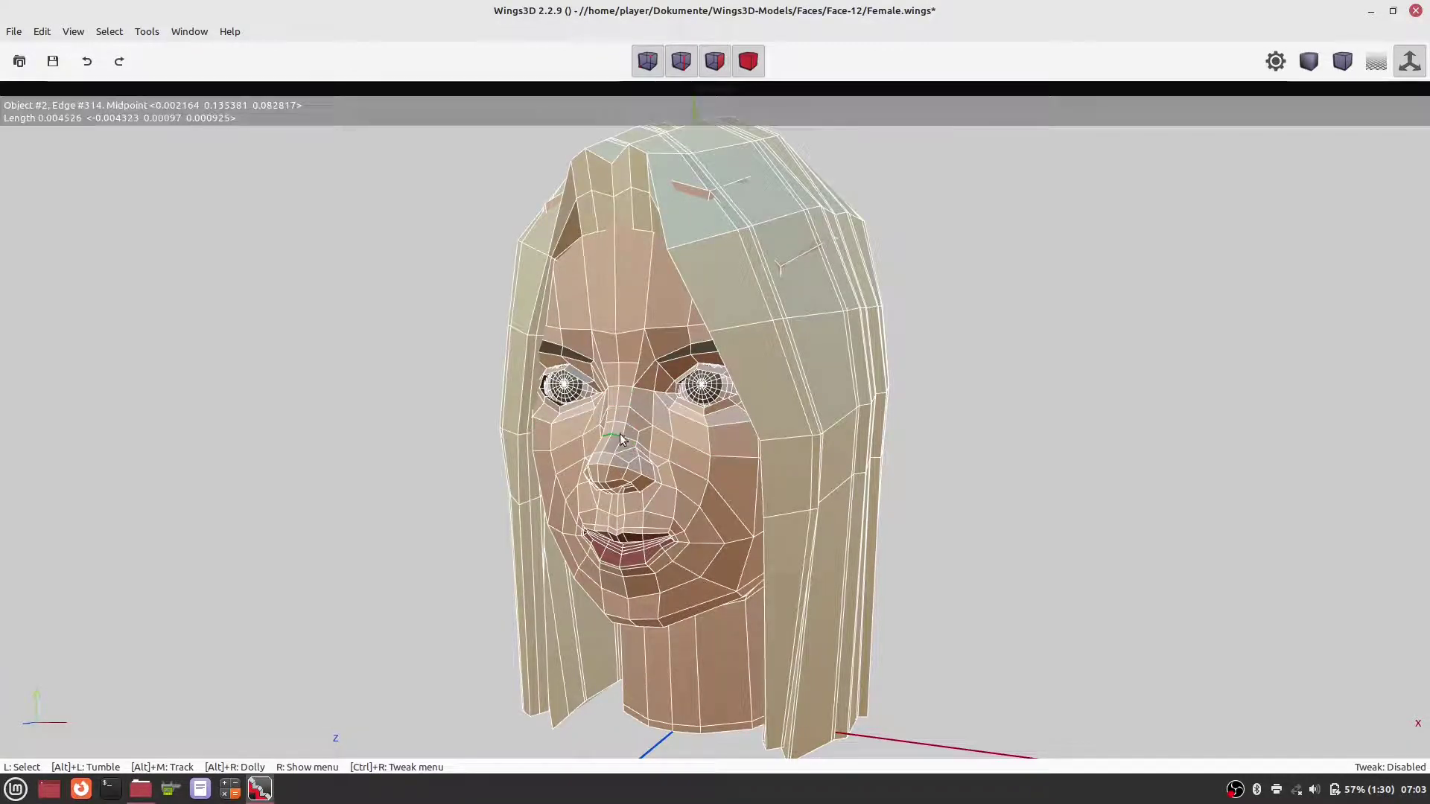
{"action": "key", "text": "g"}
{"action": "key", "text": "f"}
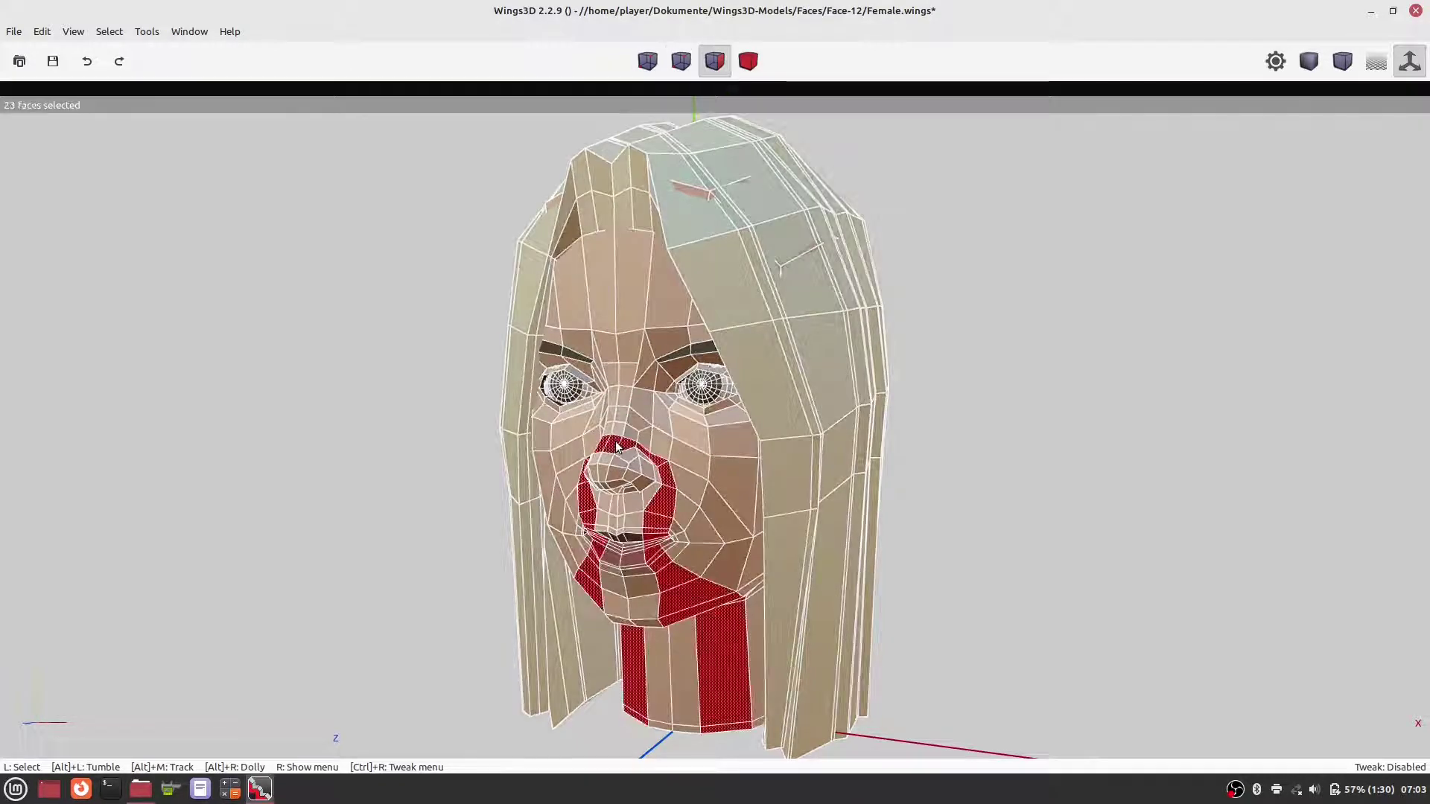
{"action": "left_click_drag", "start_coordinate": [618, 447], "coordinate": [648, 446], "text": "alt"}
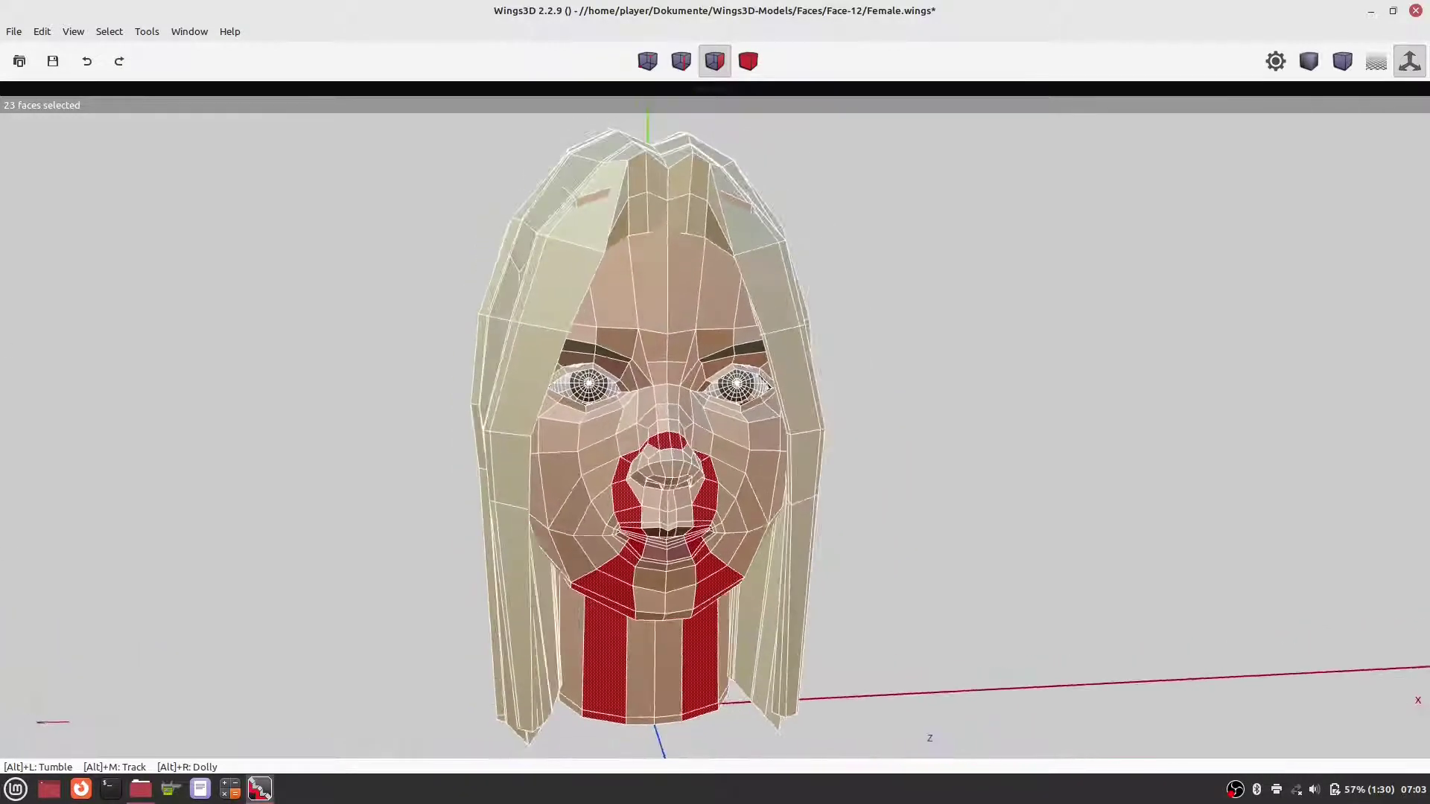
{"action": "scroll", "coordinate": [659, 492], "scroll_direction": "up", "scroll_amount": 5}
Try an edge selection under the nose, then restore the earlier face selection.
{"action": "left_click", "coordinate": [659, 492]}
{"action": "key", "text": "space"}
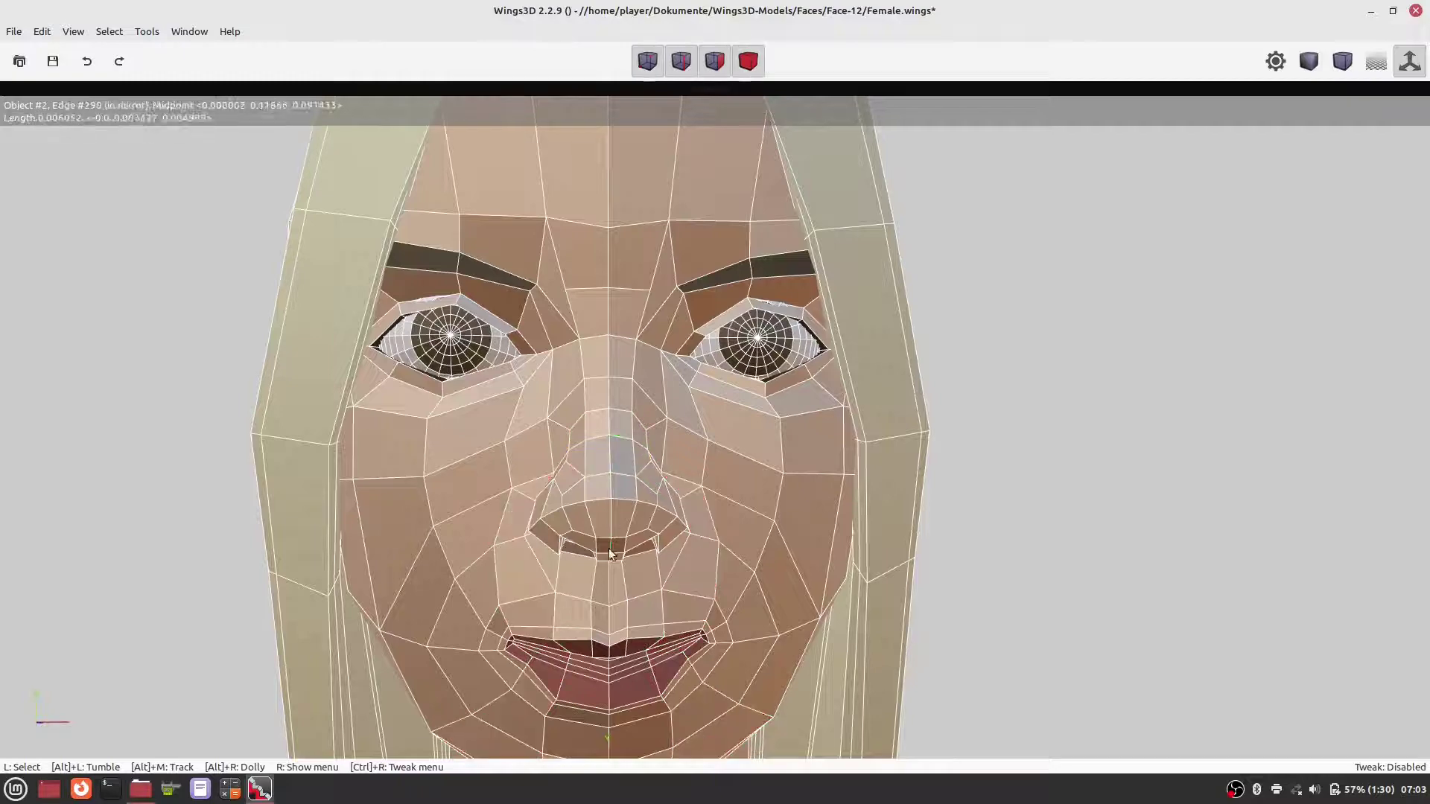
{"action": "key", "text": "e"}
{"action": "left_click", "coordinate": [624, 578]}
{"action": "key", "text": "ctrl+z"}
{"action": "key", "text": "ctrl+z"}
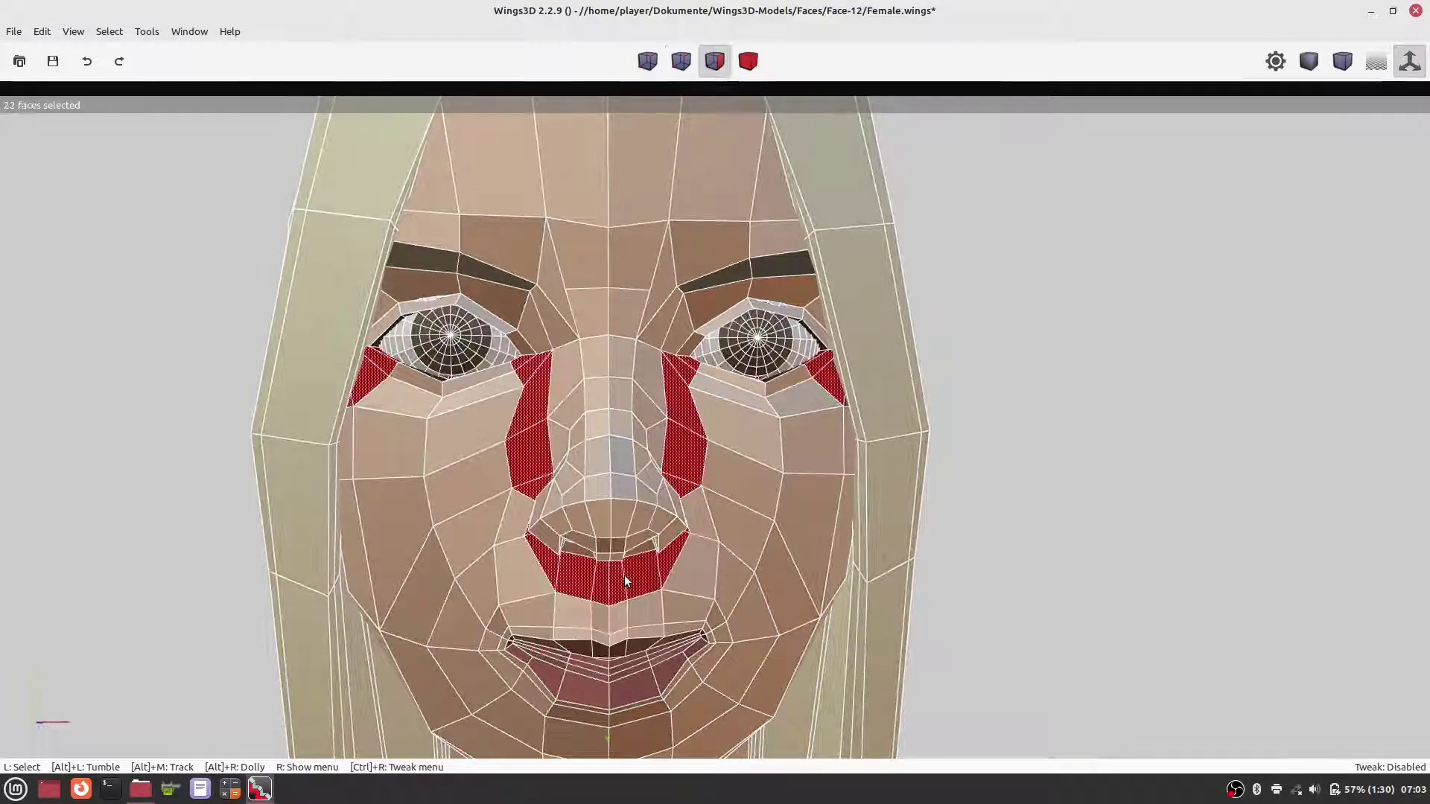
{"action": "left_click_drag", "start_coordinate": [704, 500], "coordinate": [734, 514], "text": "alt"}
{"action": "scroll", "coordinate": [713, 499], "scroll_direction": "down", "scroll_amount": 5}
{"action": "scroll", "coordinate": [733, 508], "scroll_direction": "up", "scroll_amount": 3}
{"action": "scroll", "coordinate": [734, 506], "scroll_direction": "down", "scroll_amount": 2}
{"action": "scroll", "coordinate": [735, 507], "scroll_direction": "up", "scroll_amount": 1}
Select the lower-lip edge ring as faces and grow it around the mouth.
{"action": "key", "text": "space"}
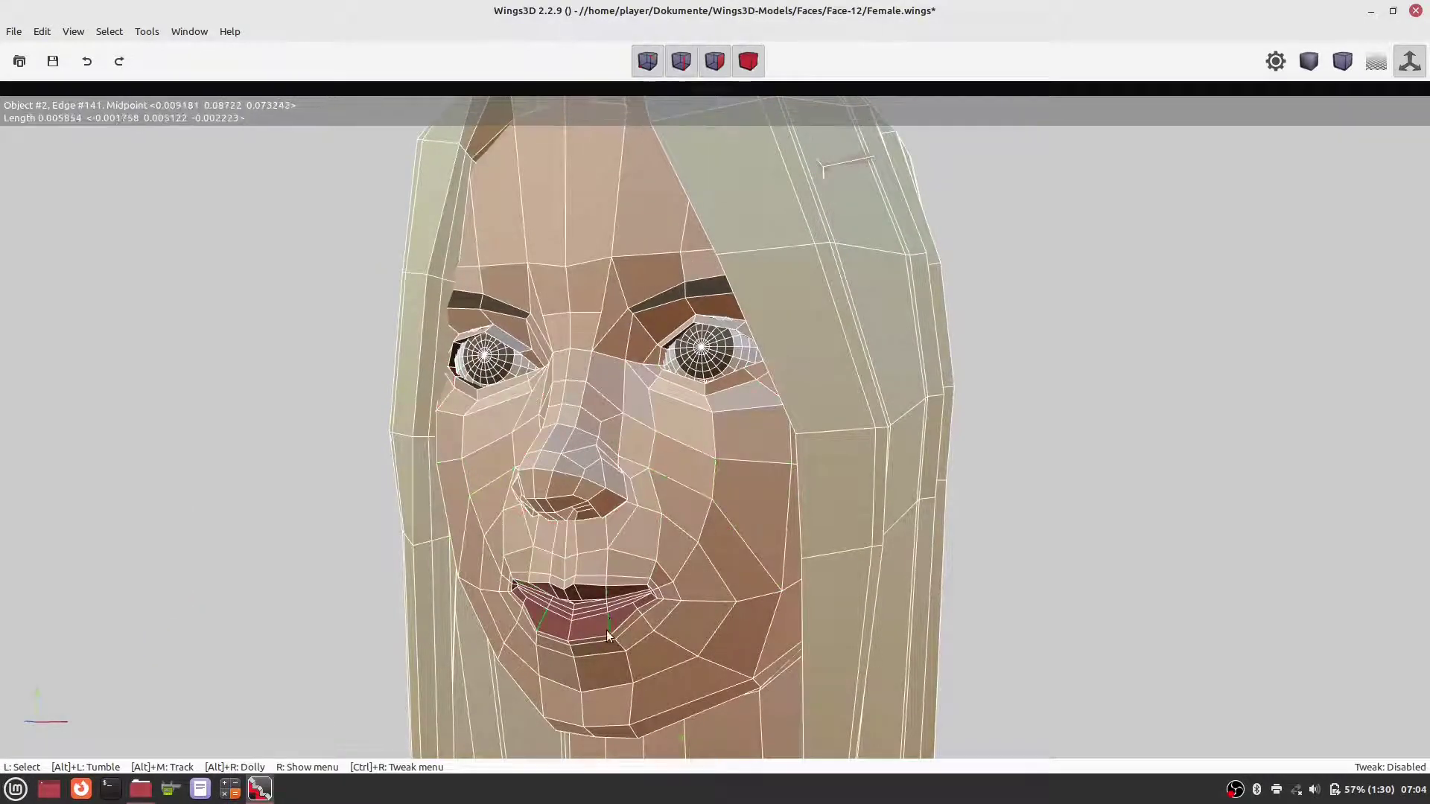
{"action": "left_click", "coordinate": [604, 629]}
{"action": "key", "text": "g"}
{"action": "key", "text": "3"}
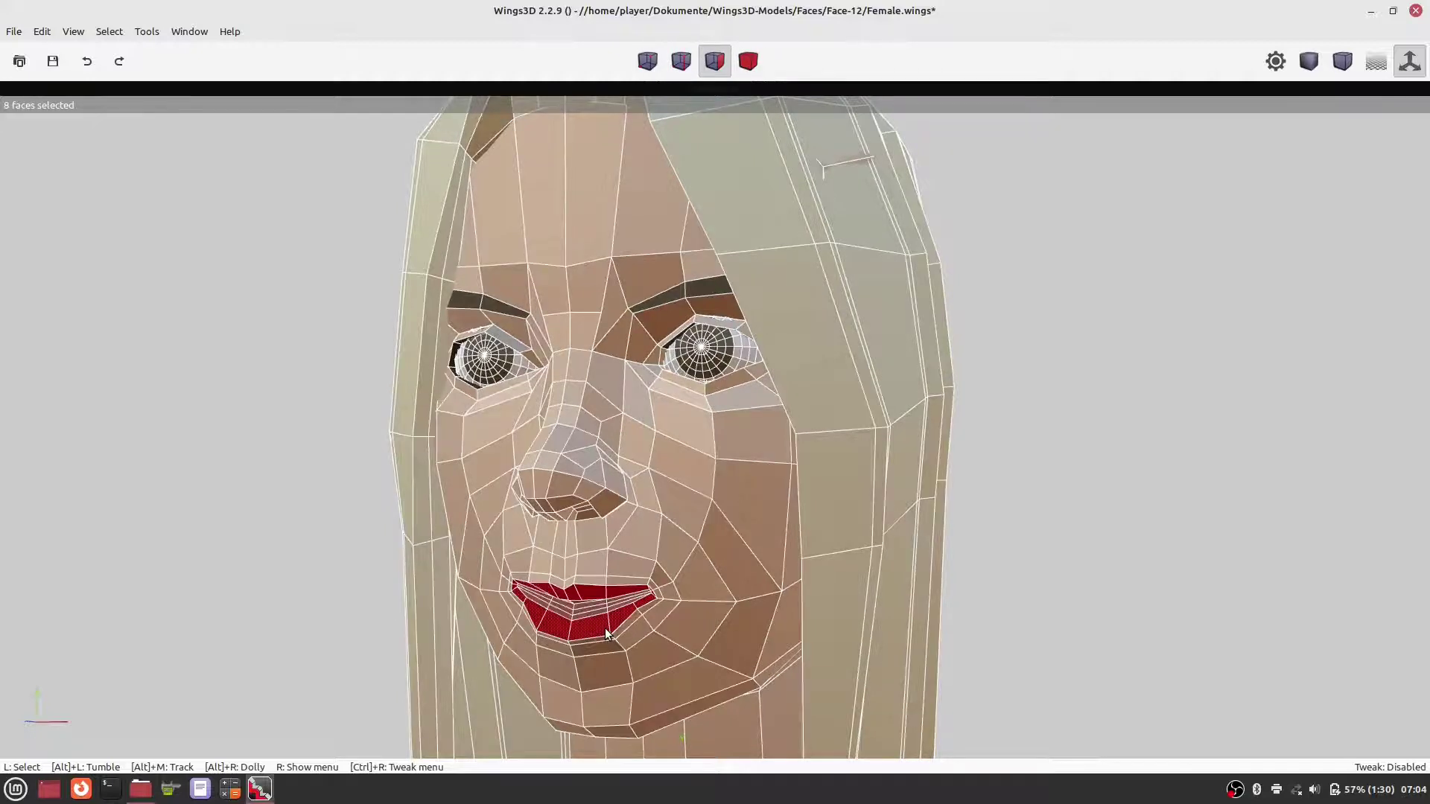
{"action": "key", "text": "ctrl+z"}
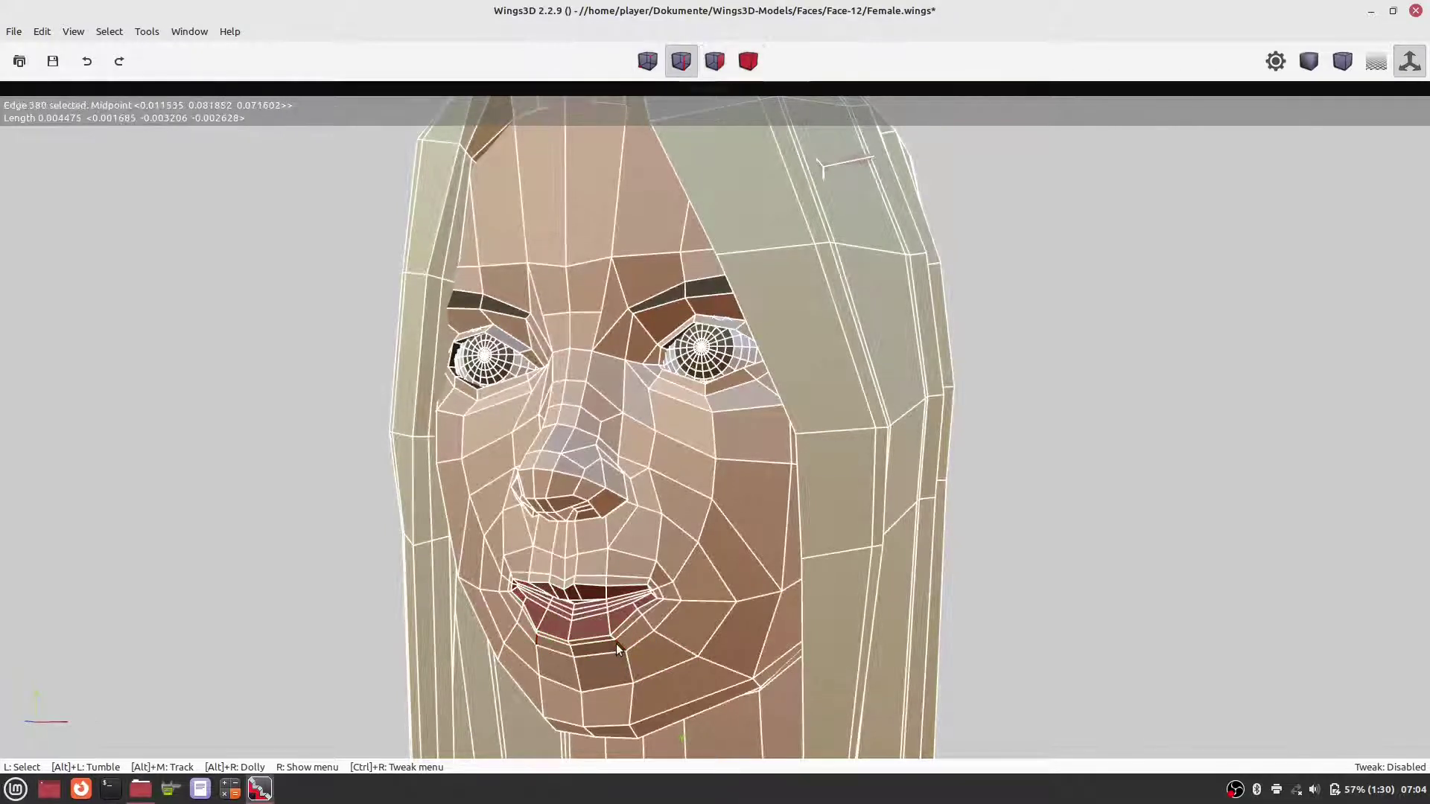
{"action": "key", "text": "3"}
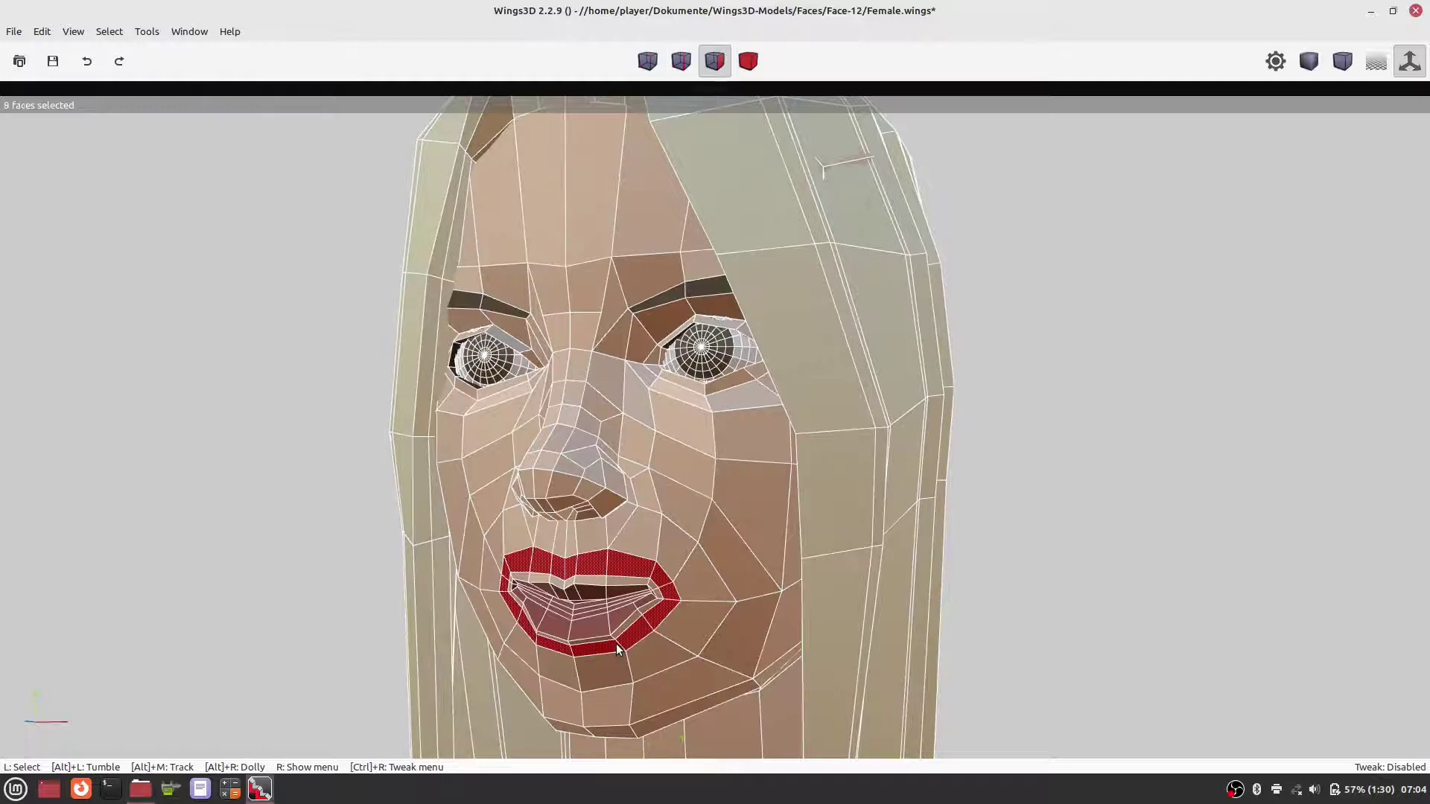
{"action": "key", "text": "plus"}
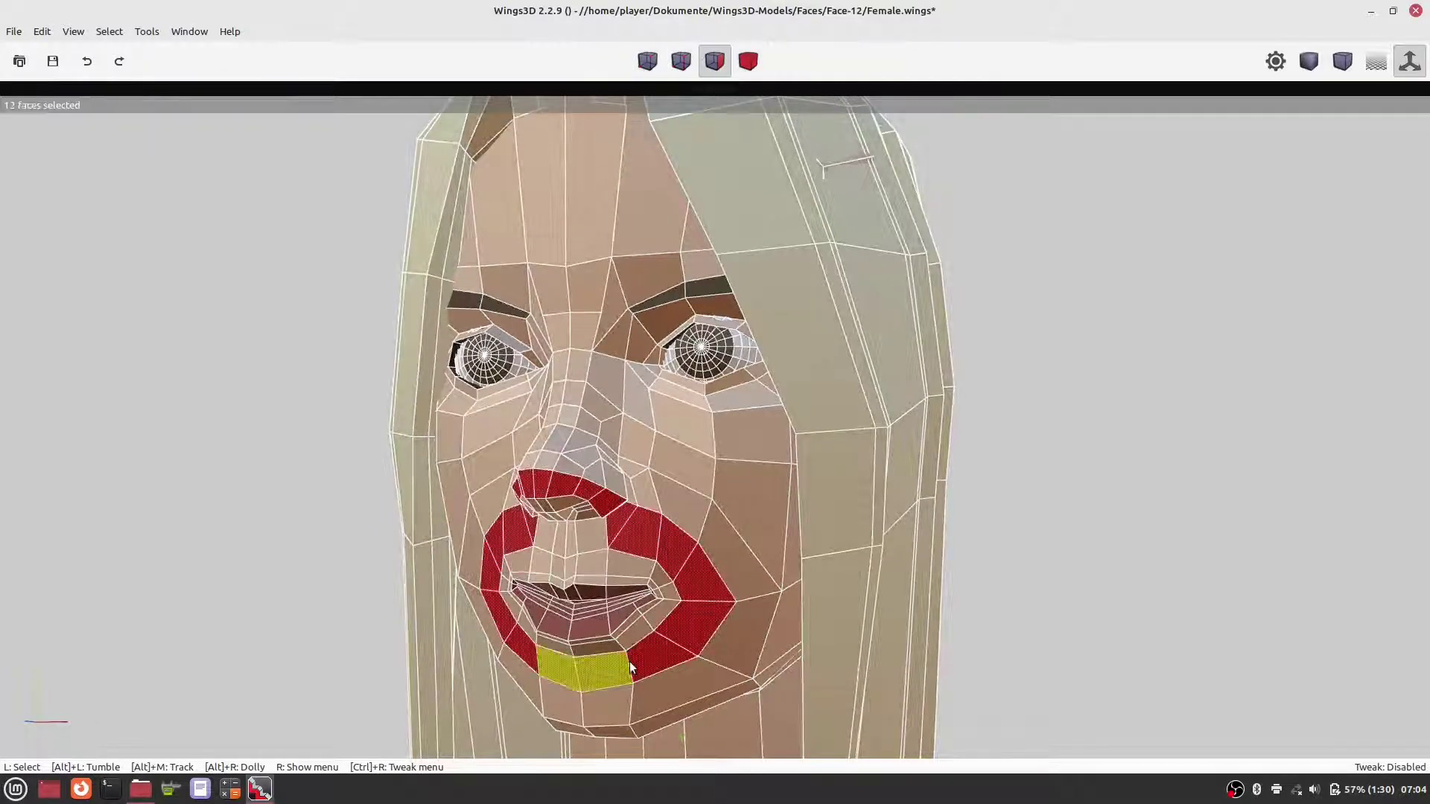
{"action": "key", "text": "2"}
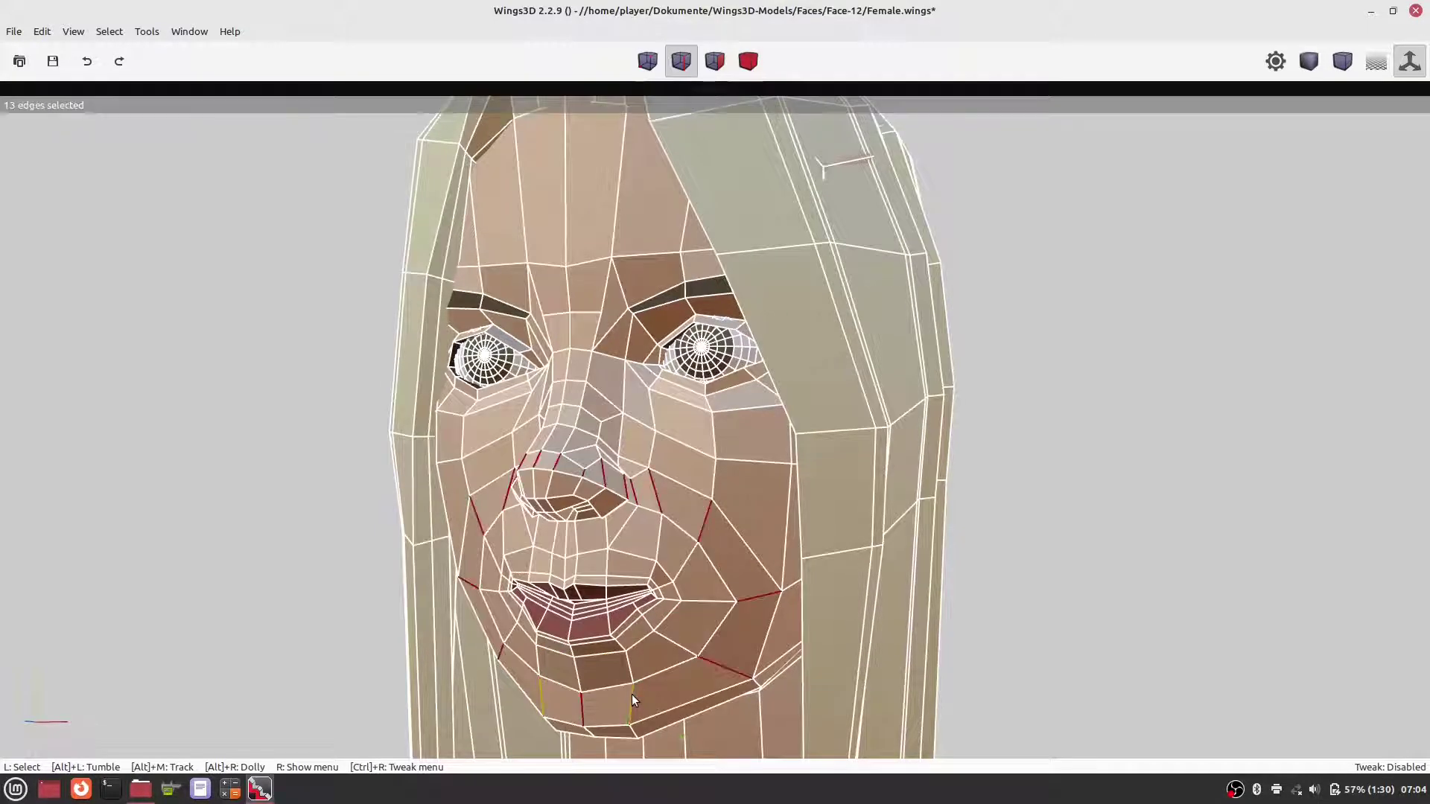
{"action": "key", "text": "3"}
Select just the chin face, view the whole head, and save the model.
{"action": "left_click", "coordinate": [620, 671]}
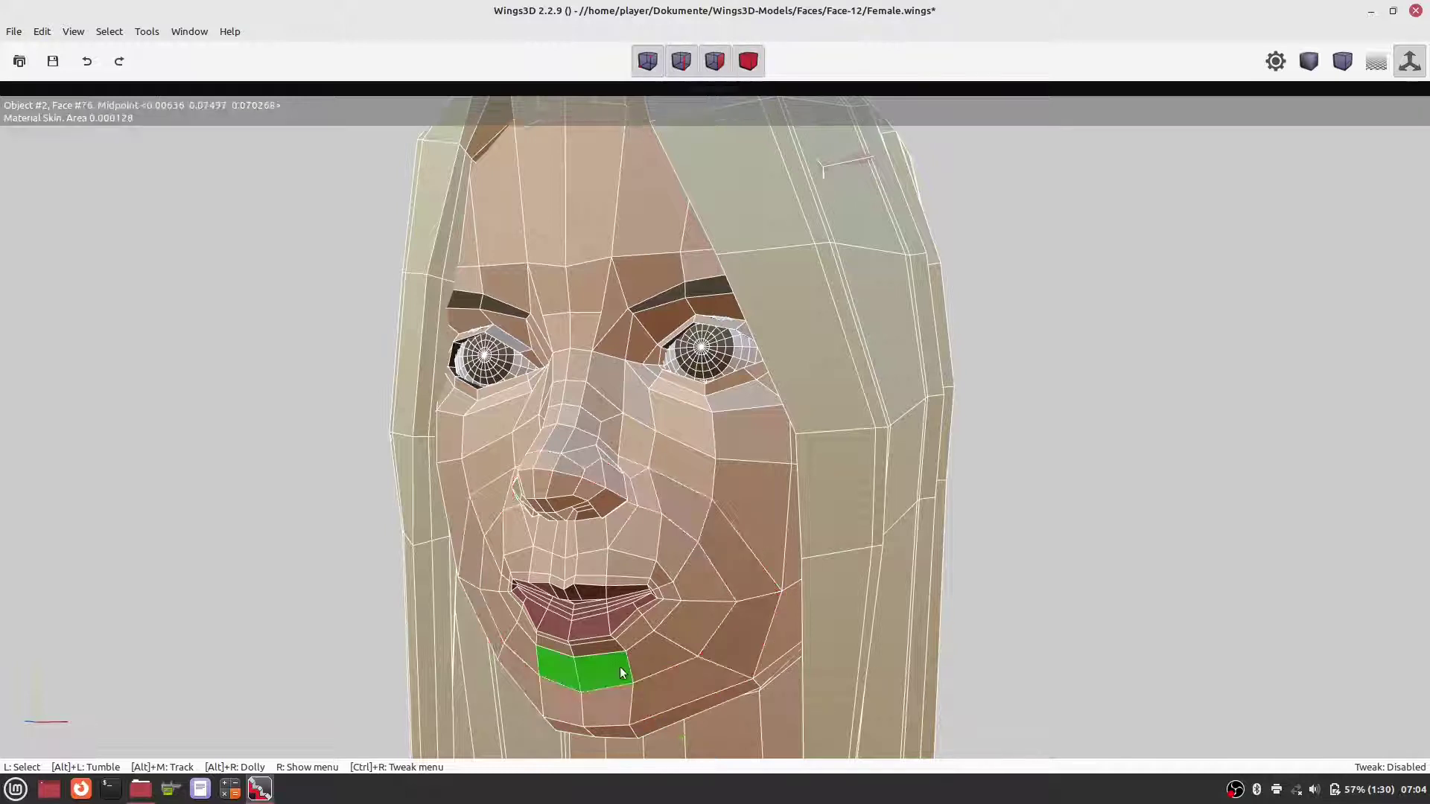
{"action": "scroll", "coordinate": [619, 626], "scroll_direction": "down", "scroll_amount": 5}
{"action": "middle_click_drag", "start_coordinate": [592, 500], "coordinate": [598, 536]}
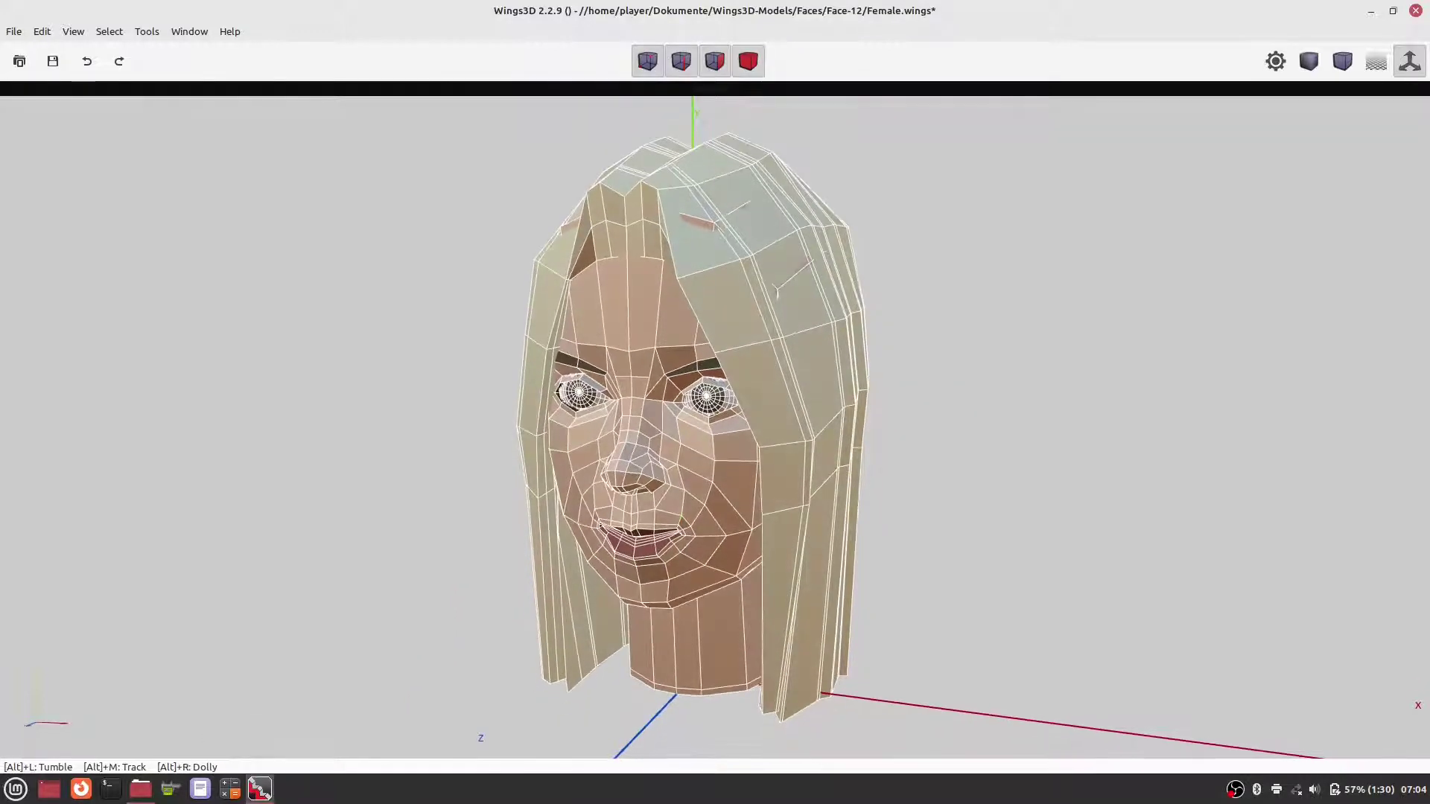
{"action": "key", "text": "ctrl+s"}
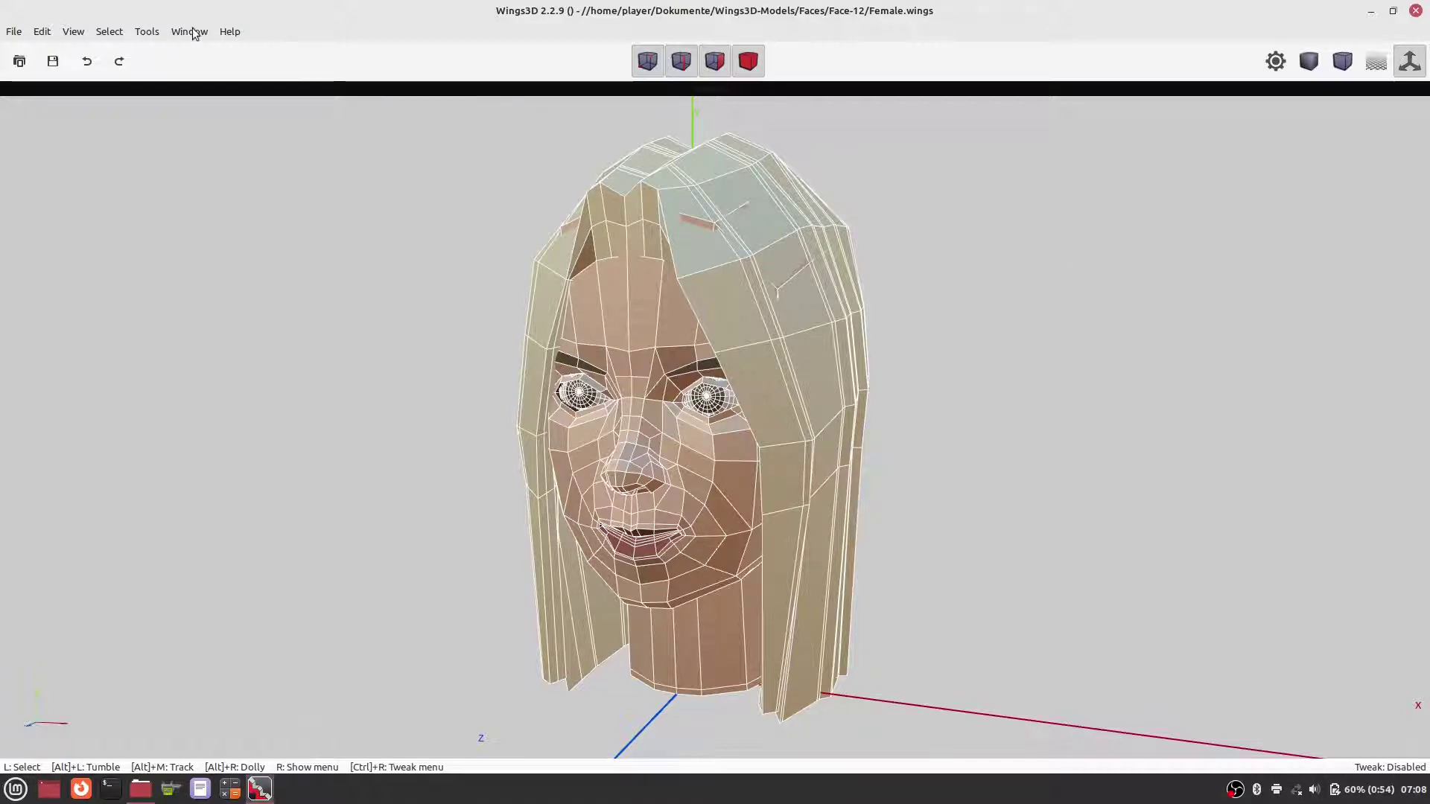
Hide the Hair object in the Geometry Graph, leaving the bald head and eyes.
{"action": "left_click", "coordinate": [194, 35]}
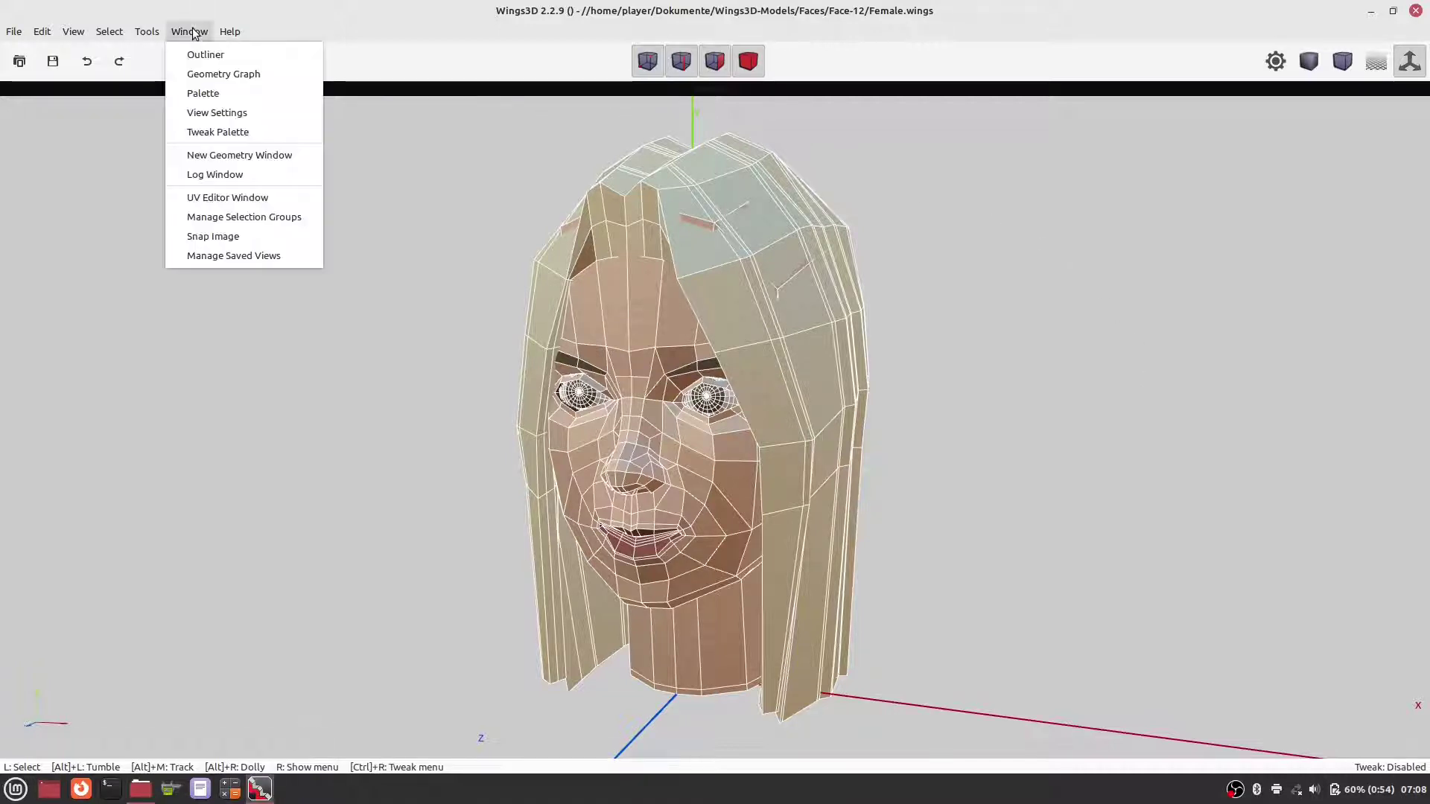
{"action": "left_click", "coordinate": [202, 74]}
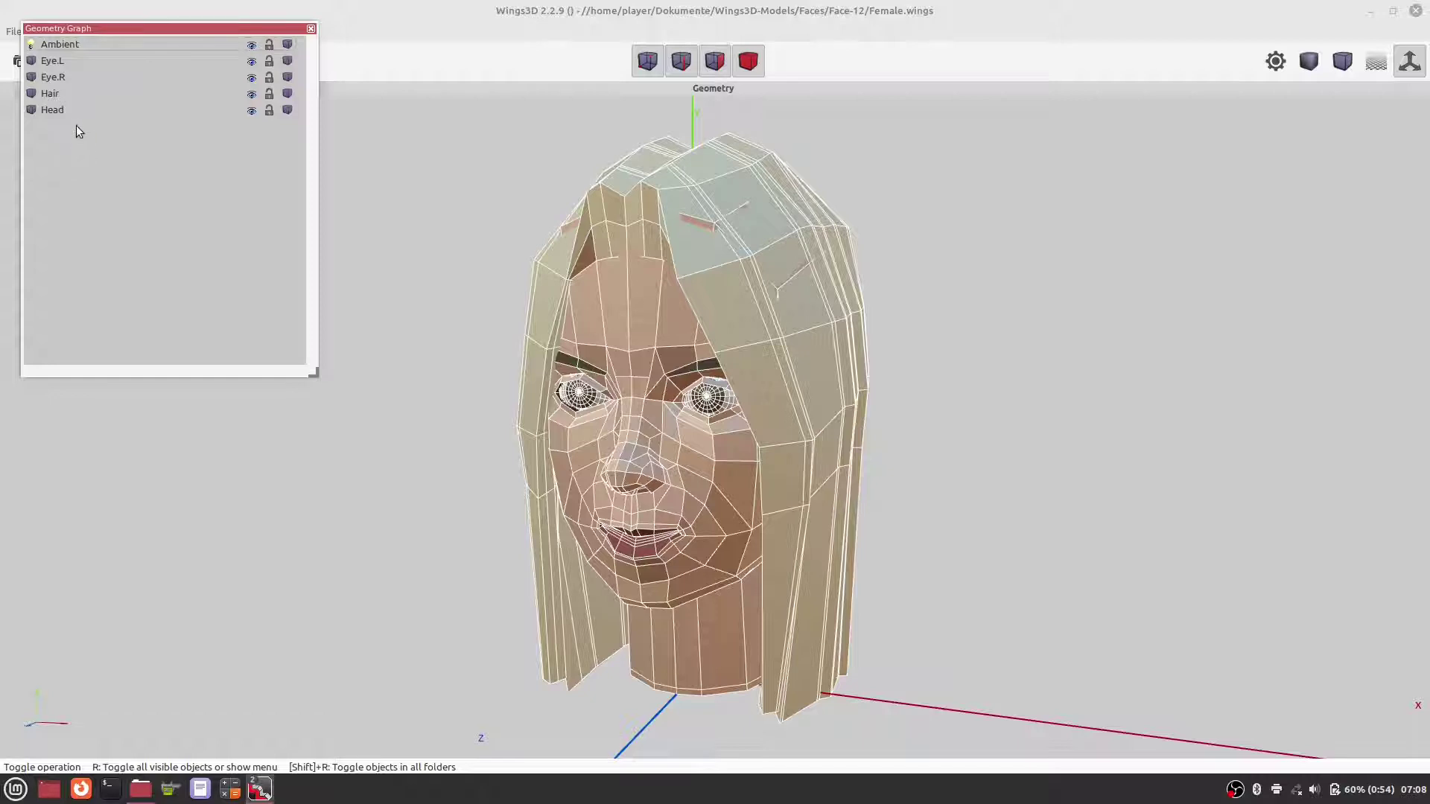
{"action": "left_click", "coordinate": [64, 93]}
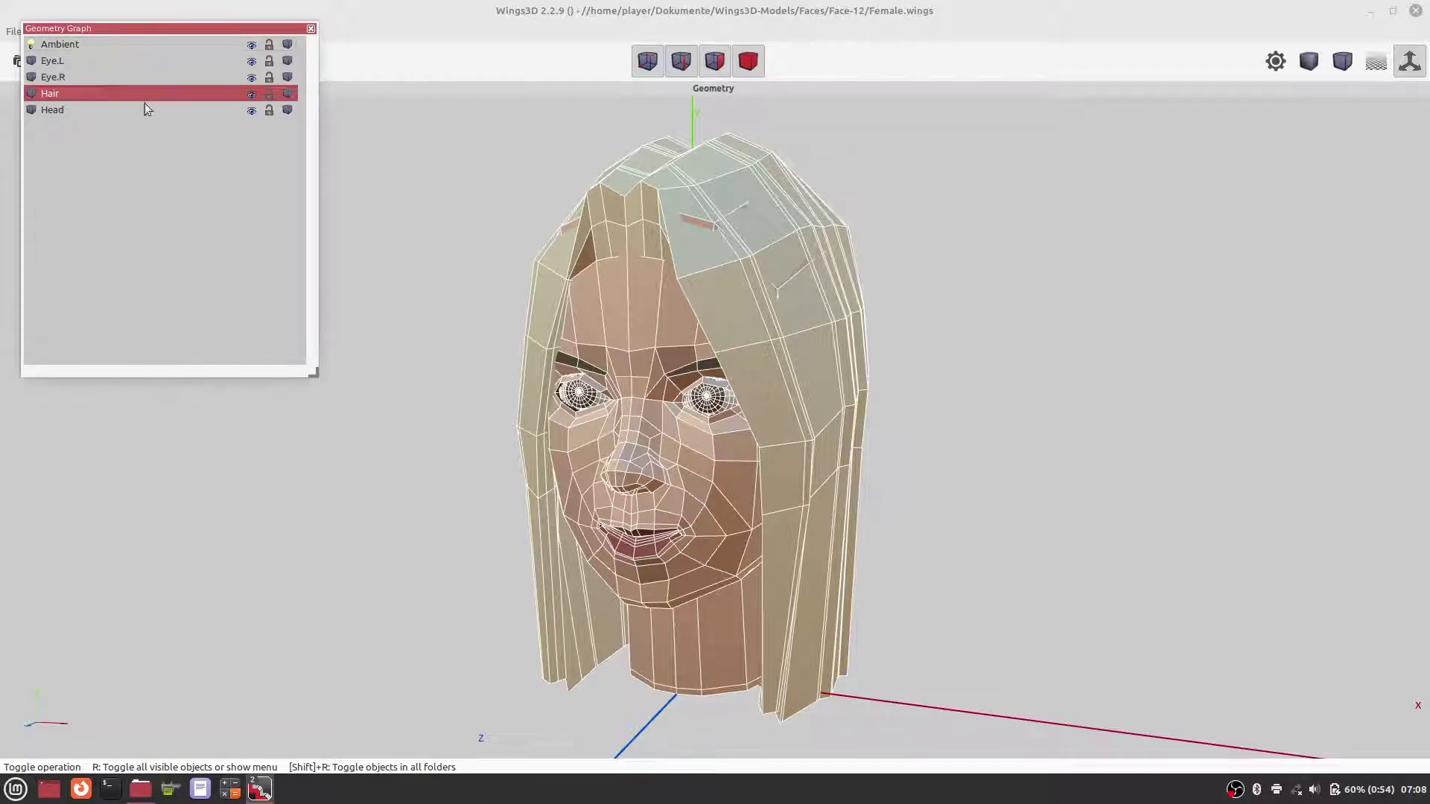
{"action": "left_click", "coordinate": [252, 95]}
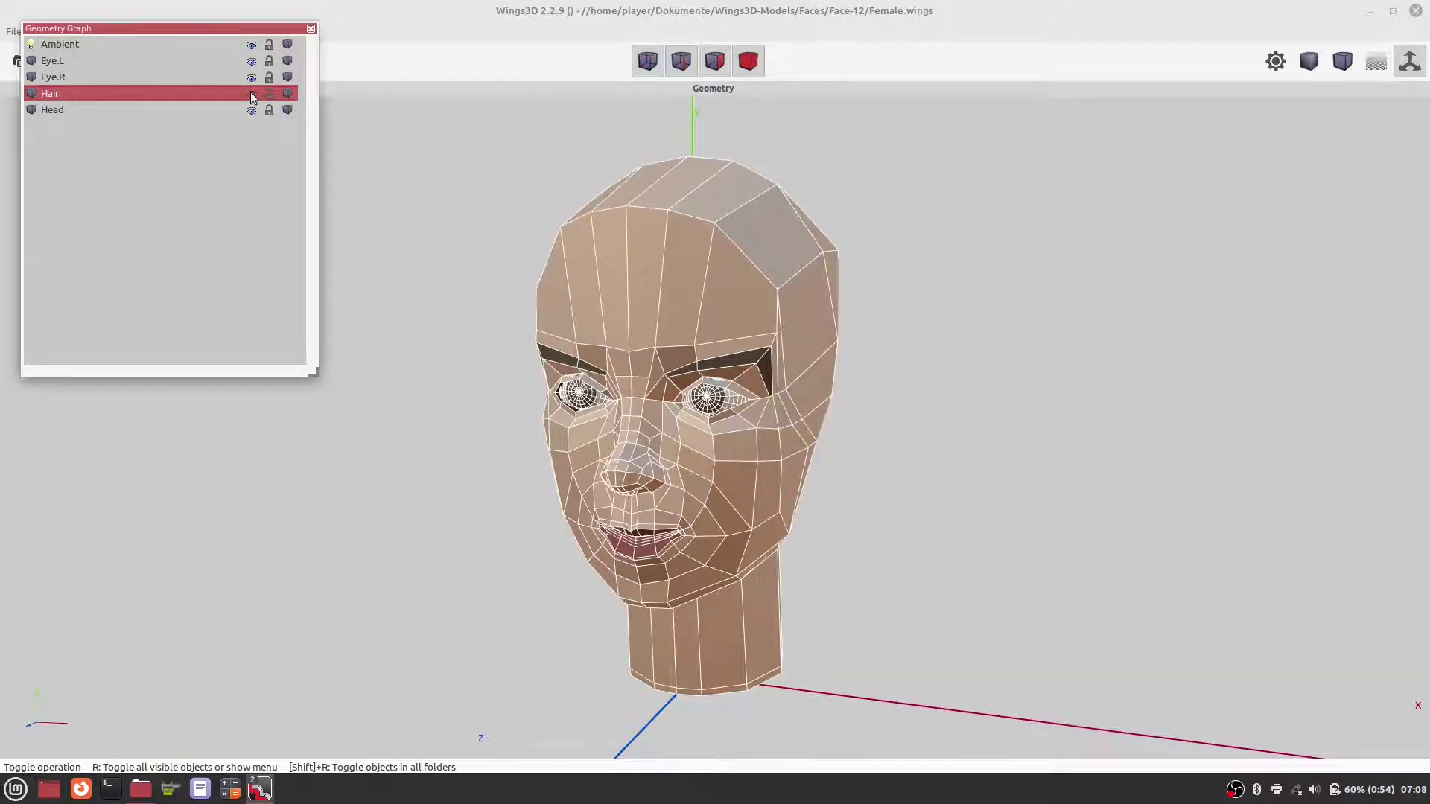
{"action": "left_click", "coordinate": [310, 30]}
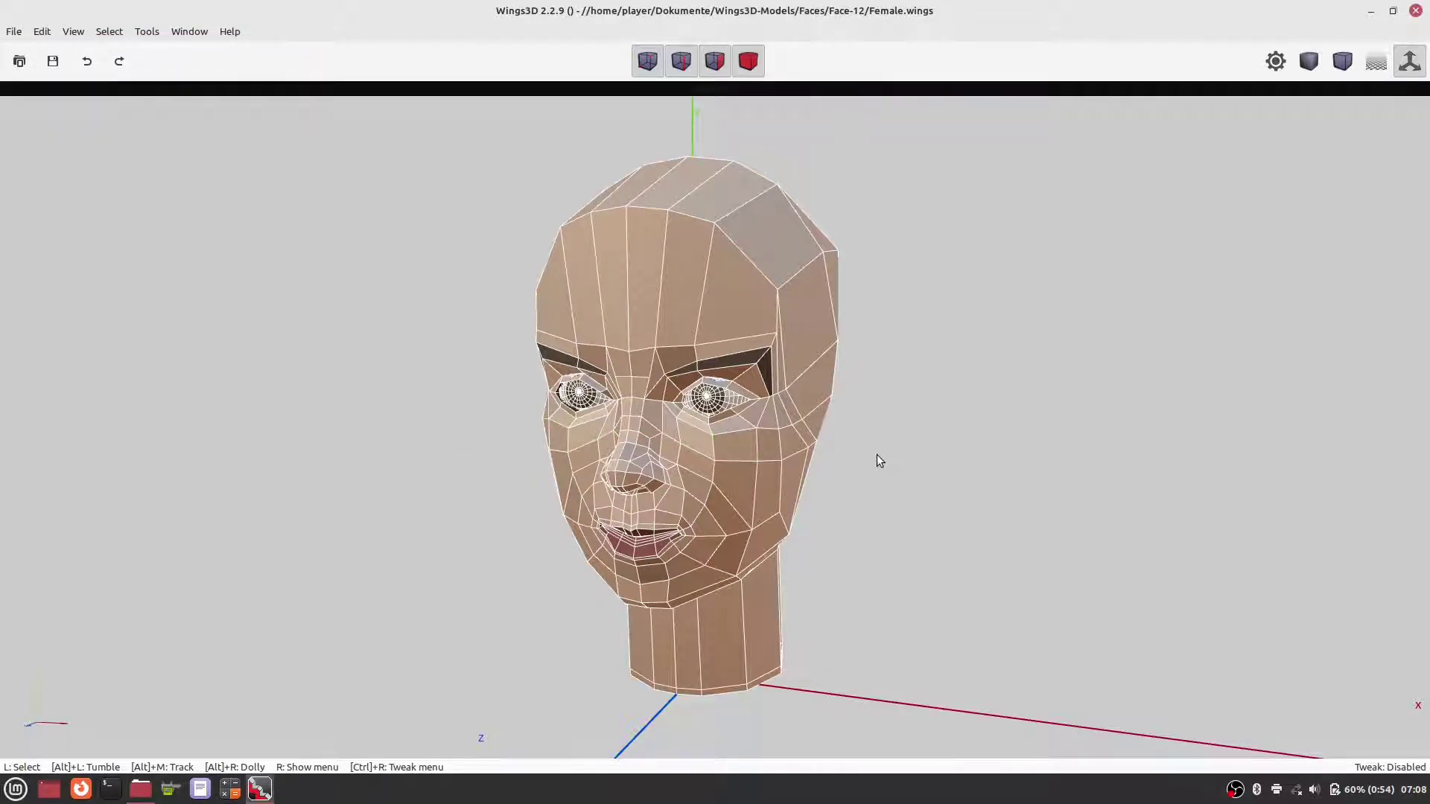
{"action": "scroll", "coordinate": [877, 455], "scroll_direction": "up", "scroll_amount": 2}
{"action": "scroll", "coordinate": [877, 455], "scroll_direction": "up", "scroll_amount": 2}
{"action": "scroll", "coordinate": [877, 455], "scroll_direction": "up", "scroll_amount": 2}
{"action": "scroll", "coordinate": [875, 451], "scroll_direction": "up", "scroll_amount": 2}
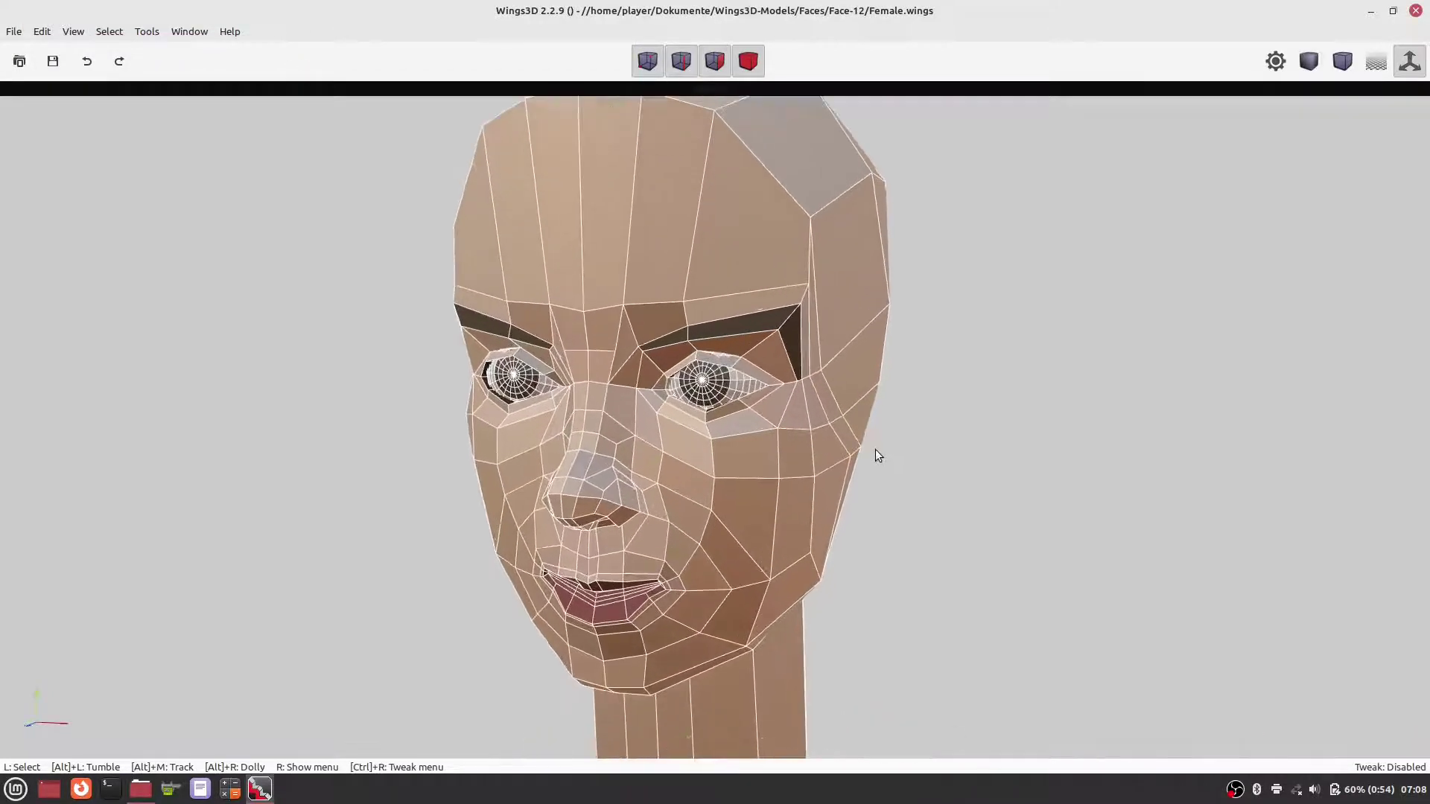
{"action": "scroll", "coordinate": [874, 452], "scroll_direction": "up", "scroll_amount": 2}
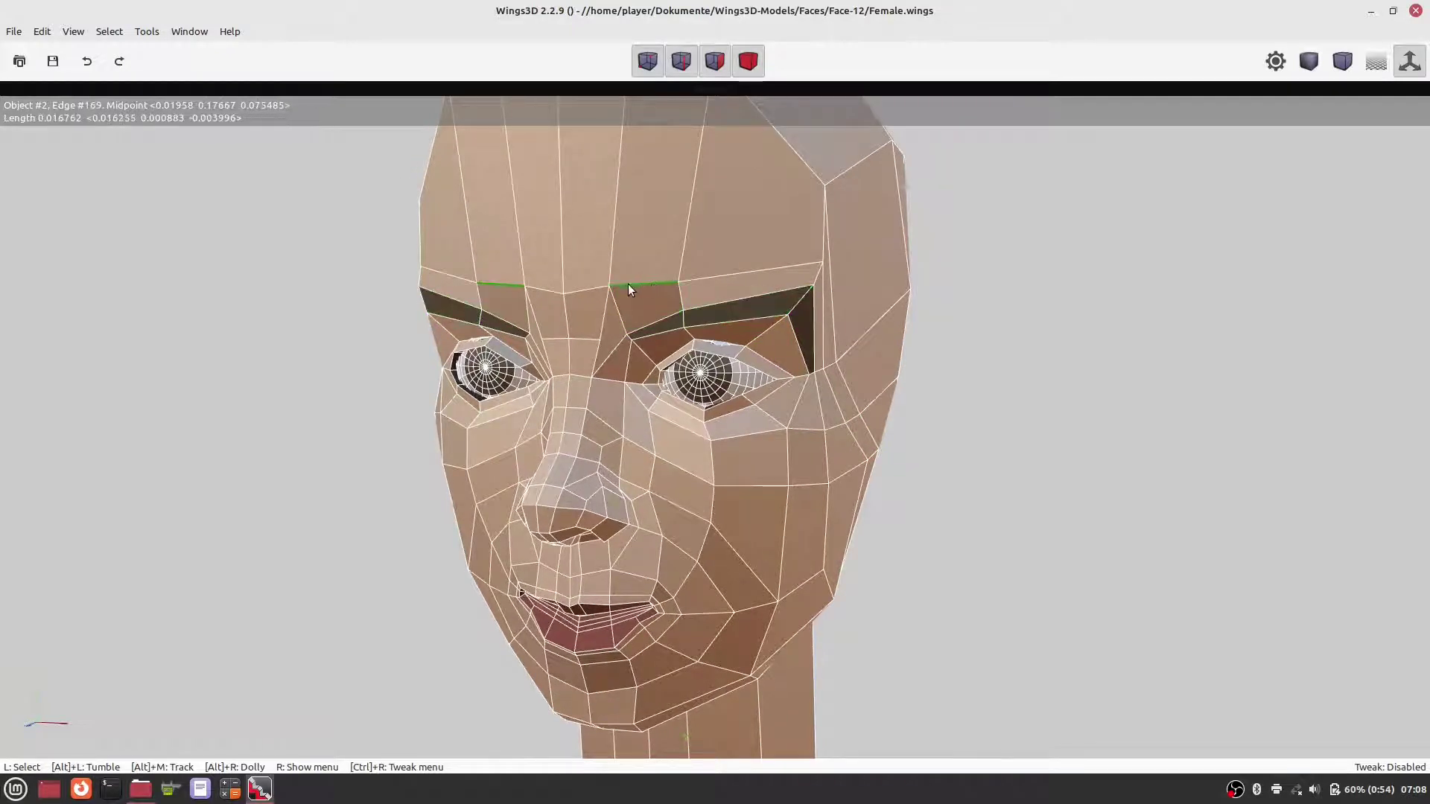
{"action": "key", "text": "f"}
{"action": "left_click", "coordinate": [648, 61]}
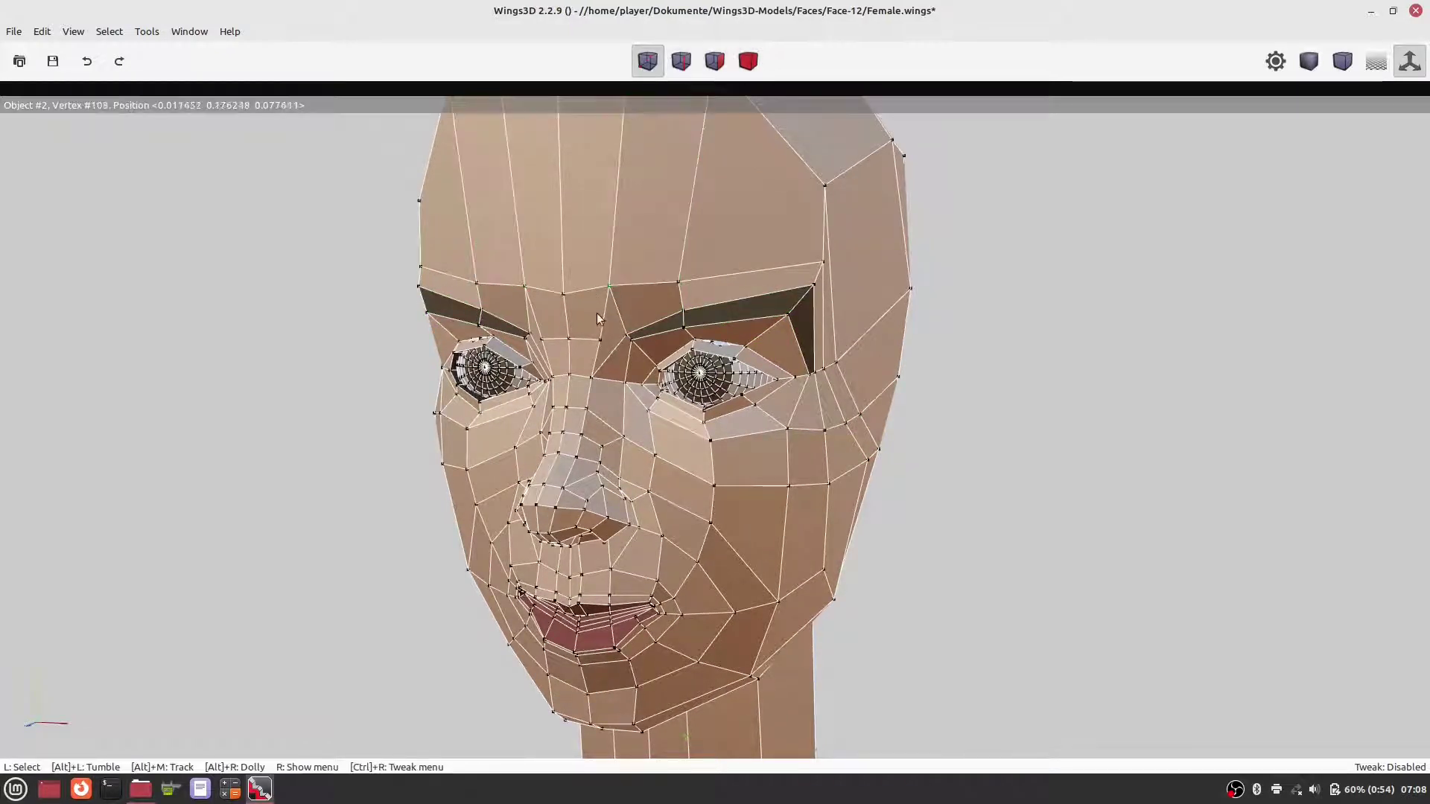
{"action": "left_click", "coordinate": [610, 294]}
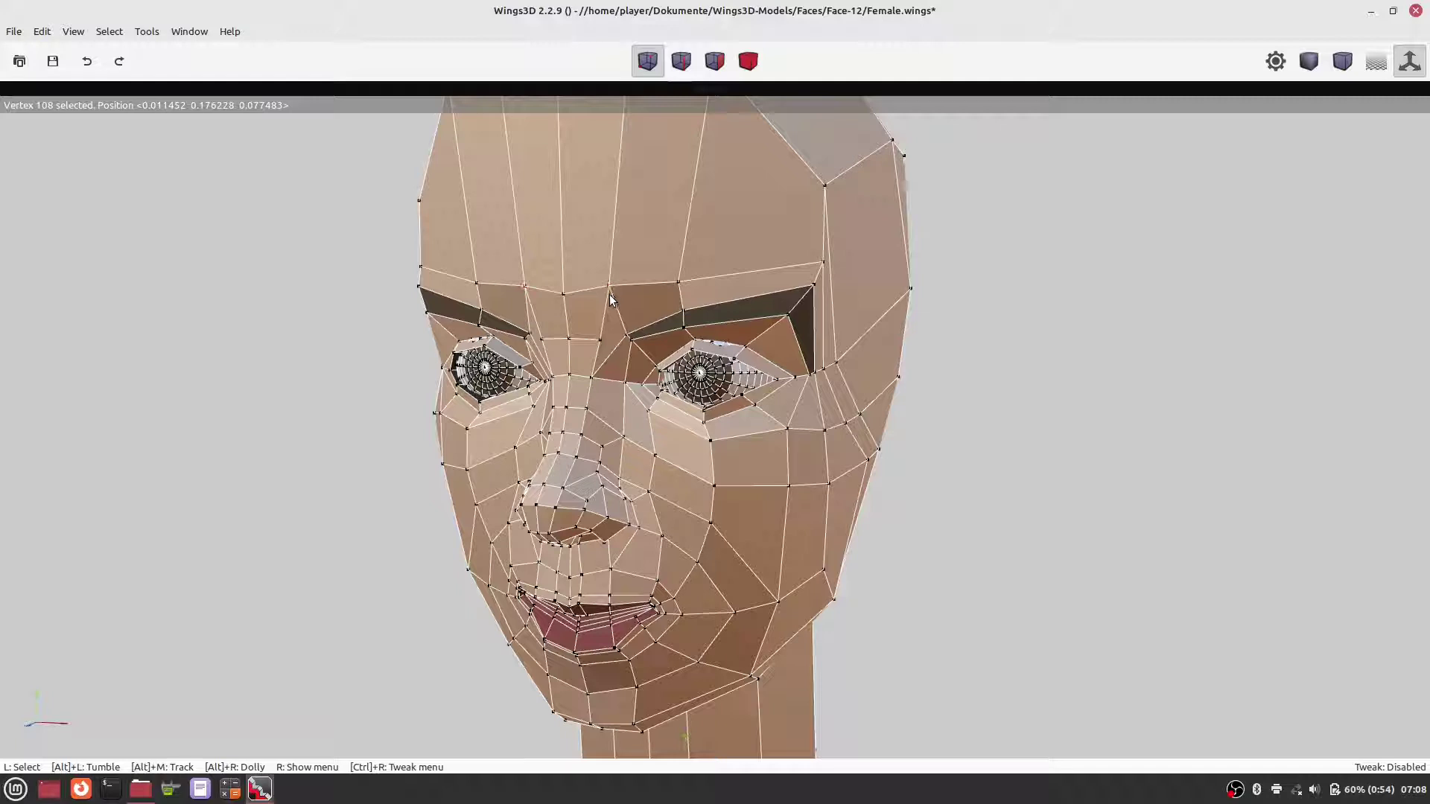
{"action": "scroll", "coordinate": [663, 307], "scroll_direction": "up", "scroll_amount": 3}
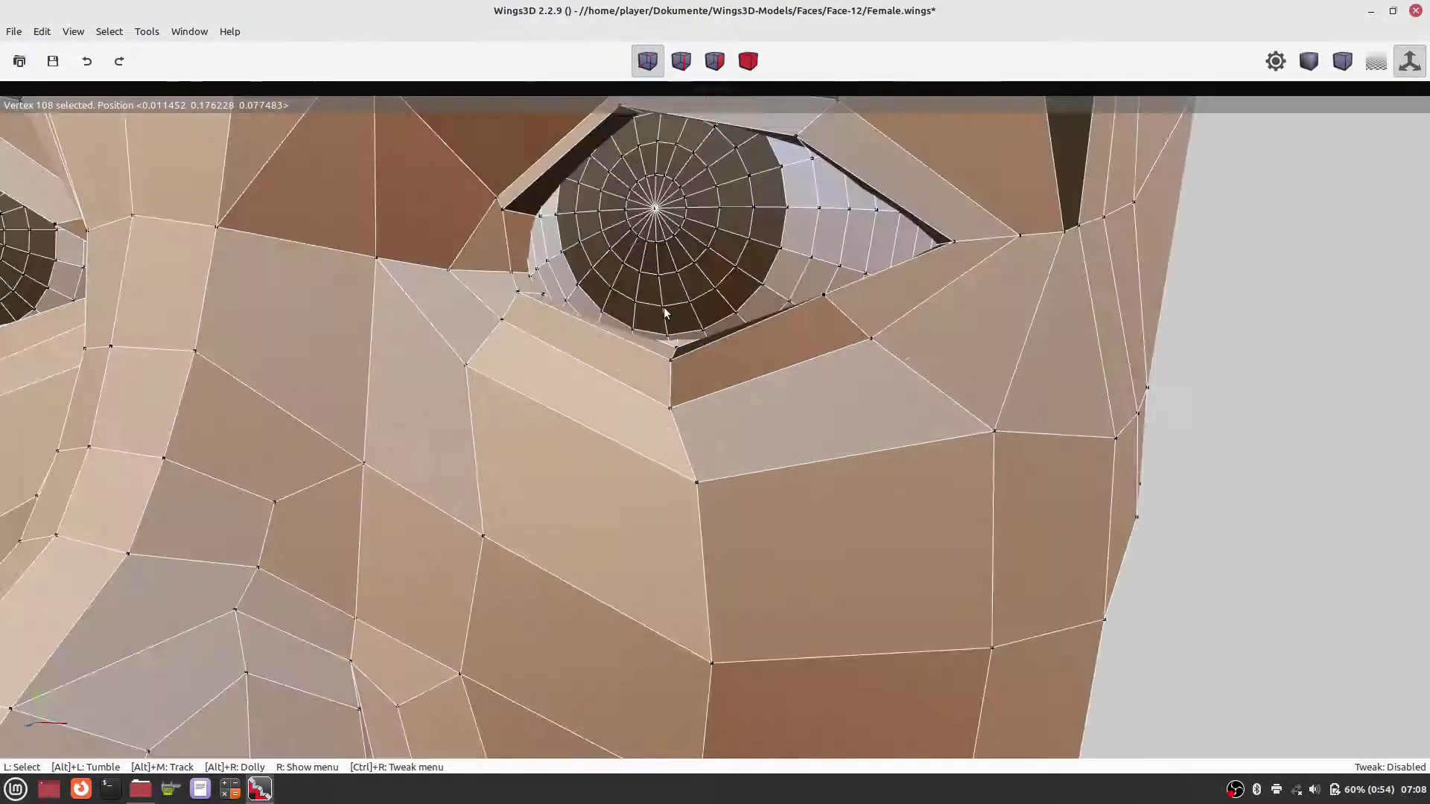
{"action": "scroll", "coordinate": [663, 310], "scroll_direction": "down", "scroll_amount": 2}
{"action": "scroll", "coordinate": [662, 309], "scroll_direction": "down", "scroll_amount": 1}
{"action": "scroll", "coordinate": [663, 313], "scroll_direction": "down", "scroll_amount": 2}
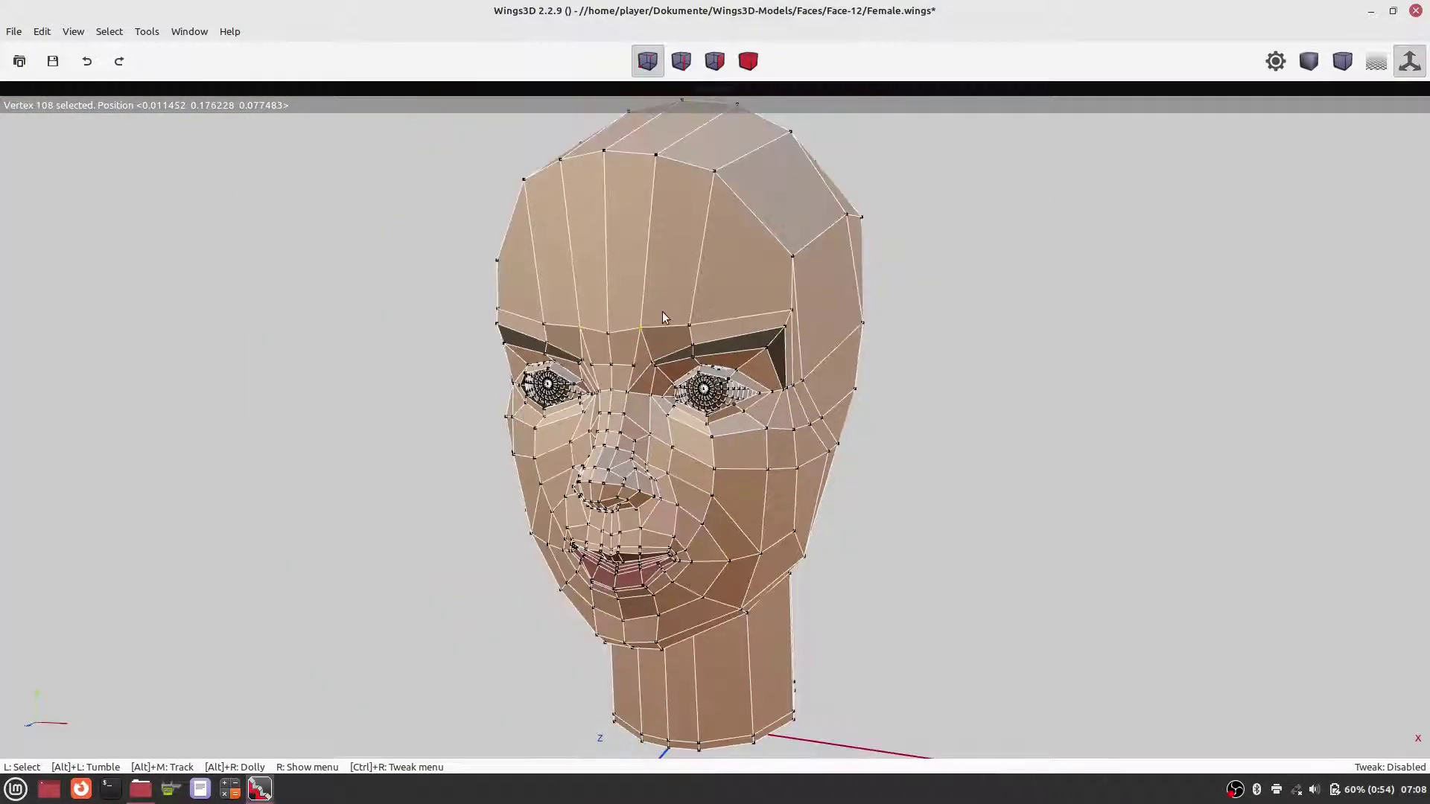
{"action": "middle_click_drag", "start_coordinate": [663, 312], "coordinate": [682, 324]}
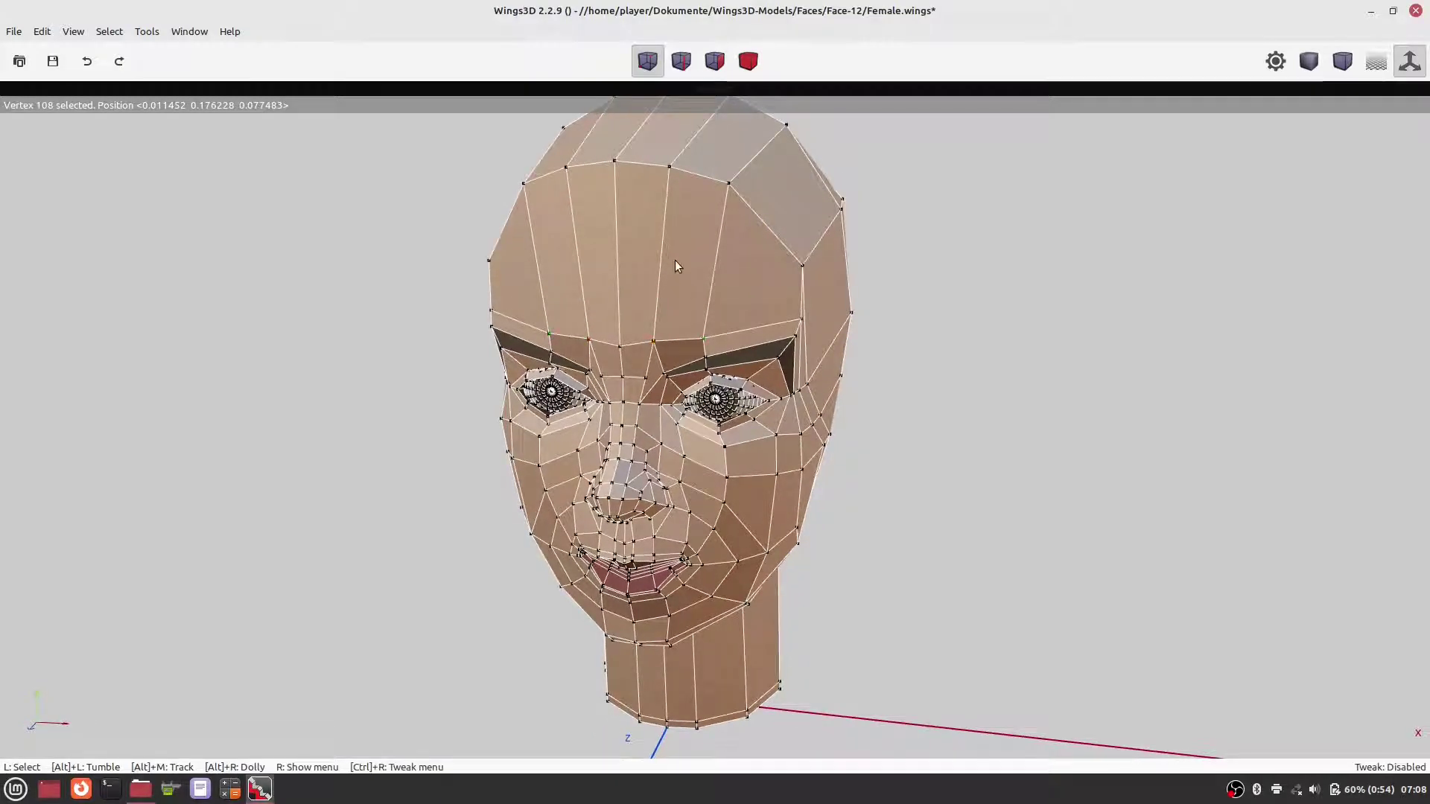
{"action": "left_click", "coordinate": [922, 270]}
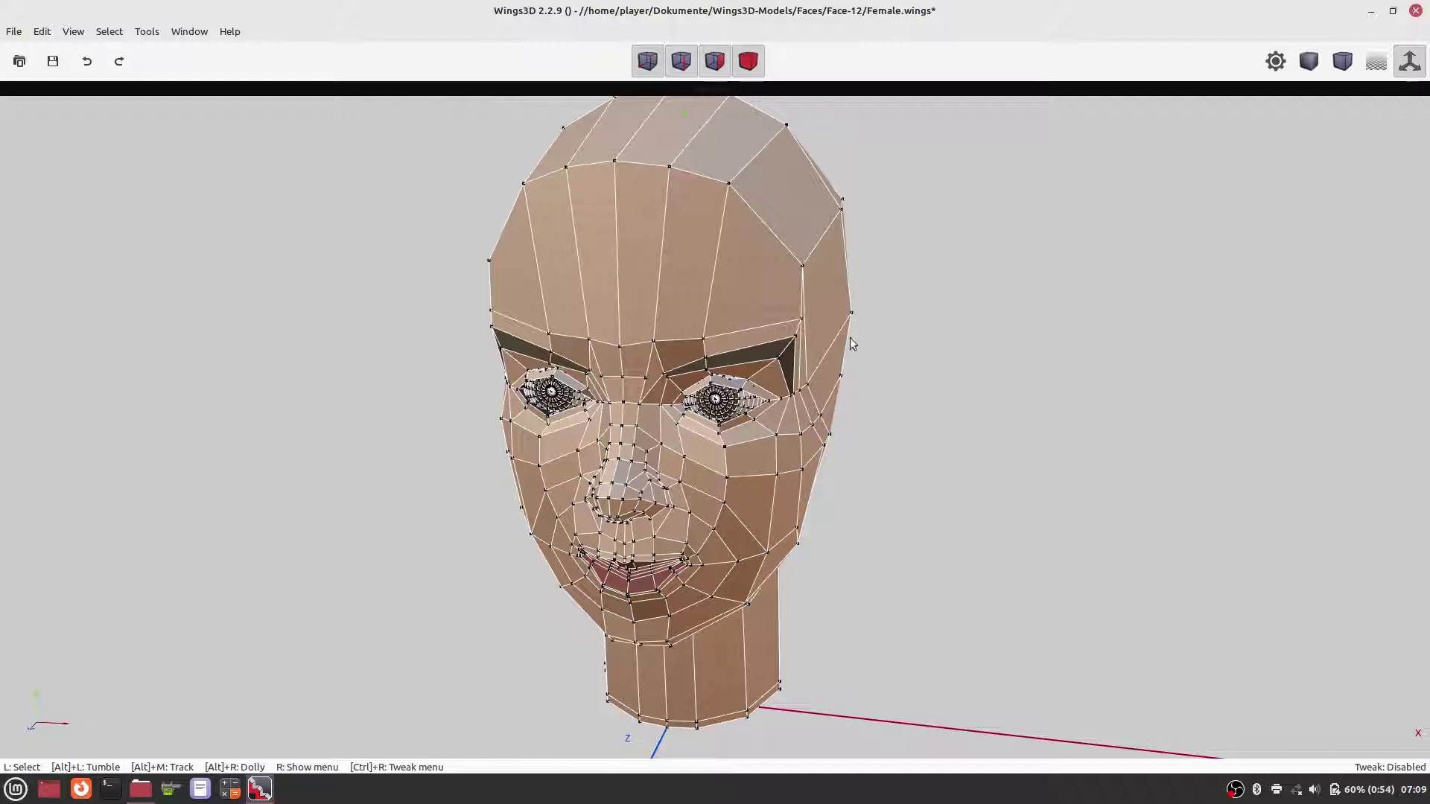
Dissolve the short edge between the eyebrows and save the model.
{"action": "left_click", "coordinate": [681, 63]}
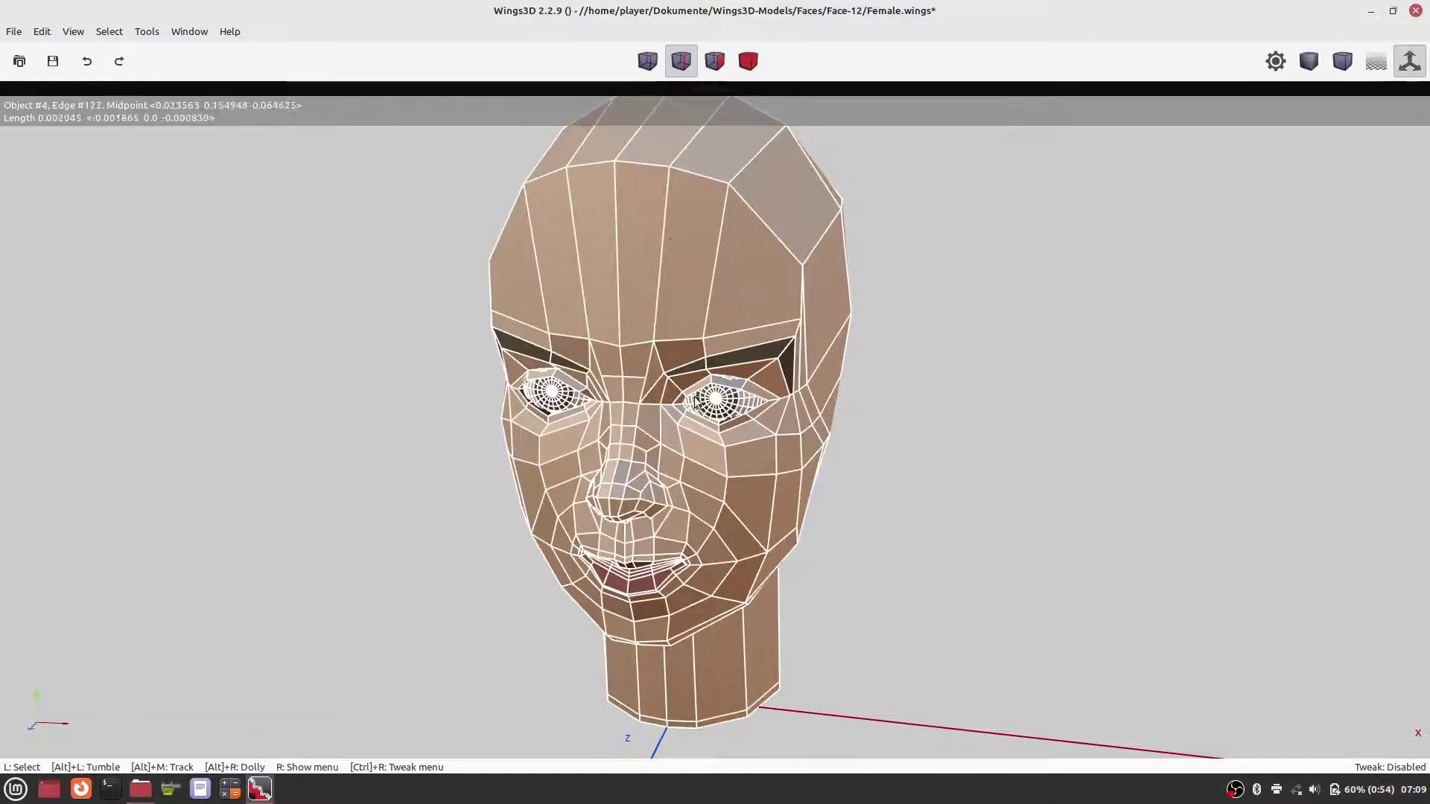
{"action": "left_click", "coordinate": [632, 381]}
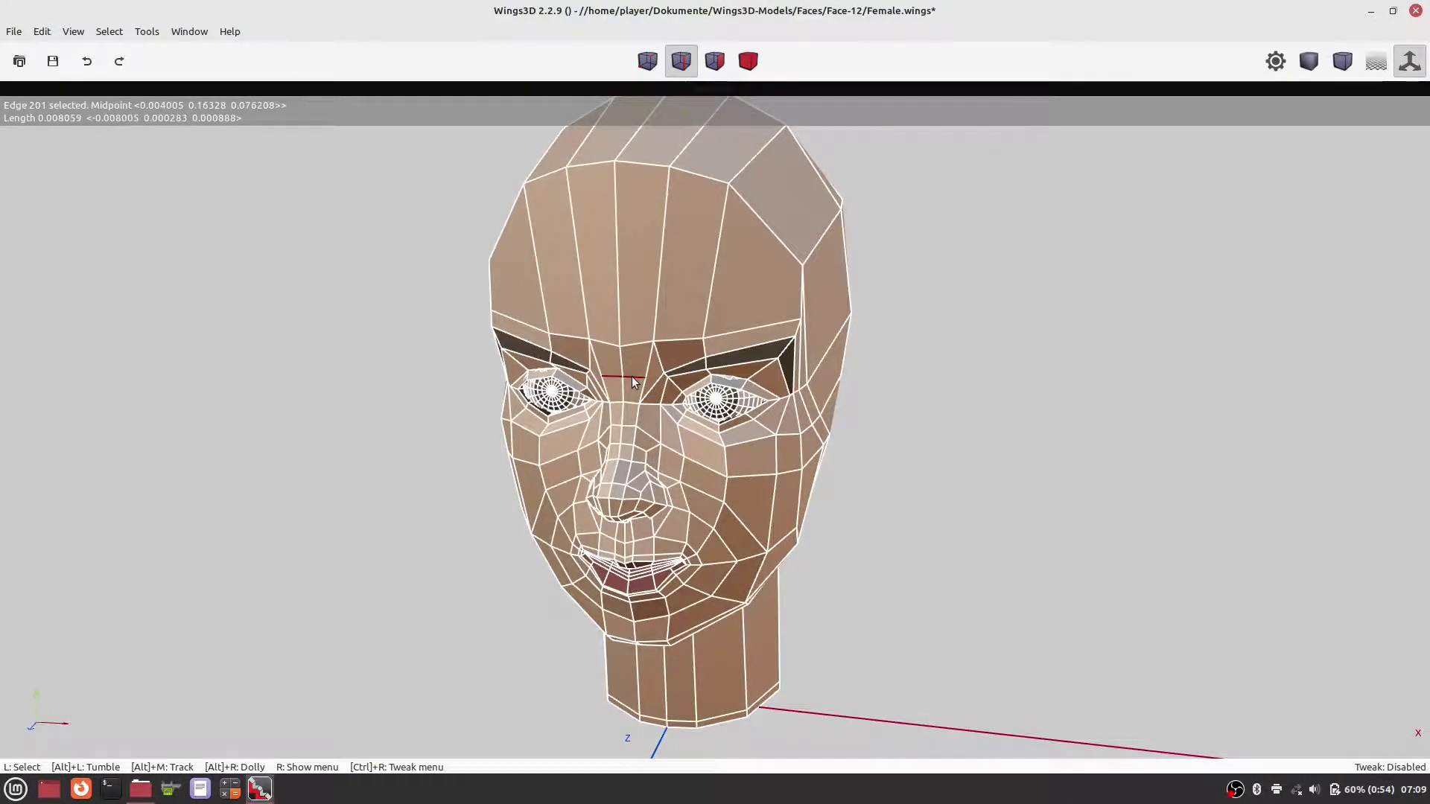
{"action": "right_click", "coordinate": [381, 220]}
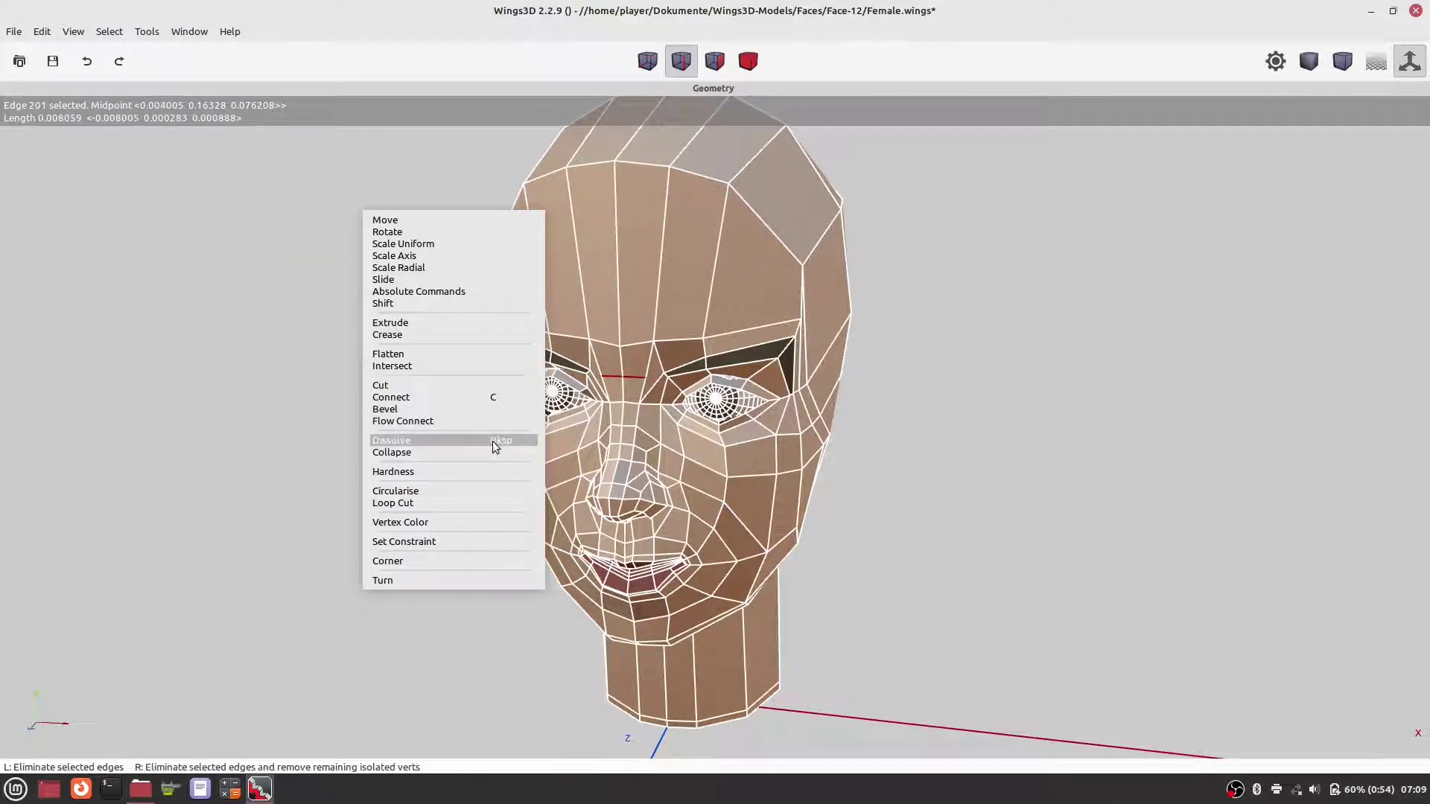
{"action": "left_click", "coordinate": [493, 441]}
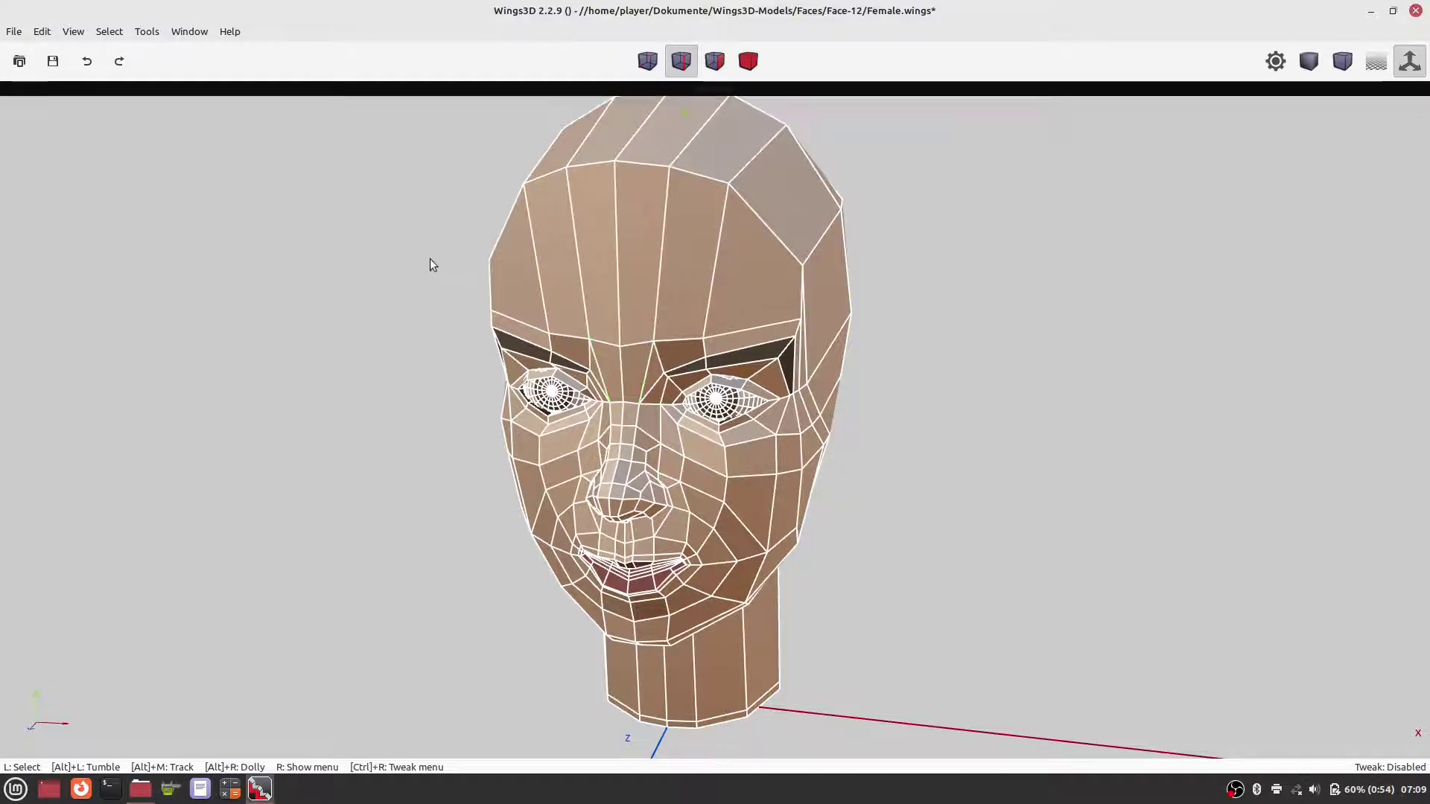
{"action": "key", "text": "ctrl+s"}
{"action": "middle_click_drag", "start_coordinate": [1031, 315], "coordinate": [1025, 437], "text": "alt"}
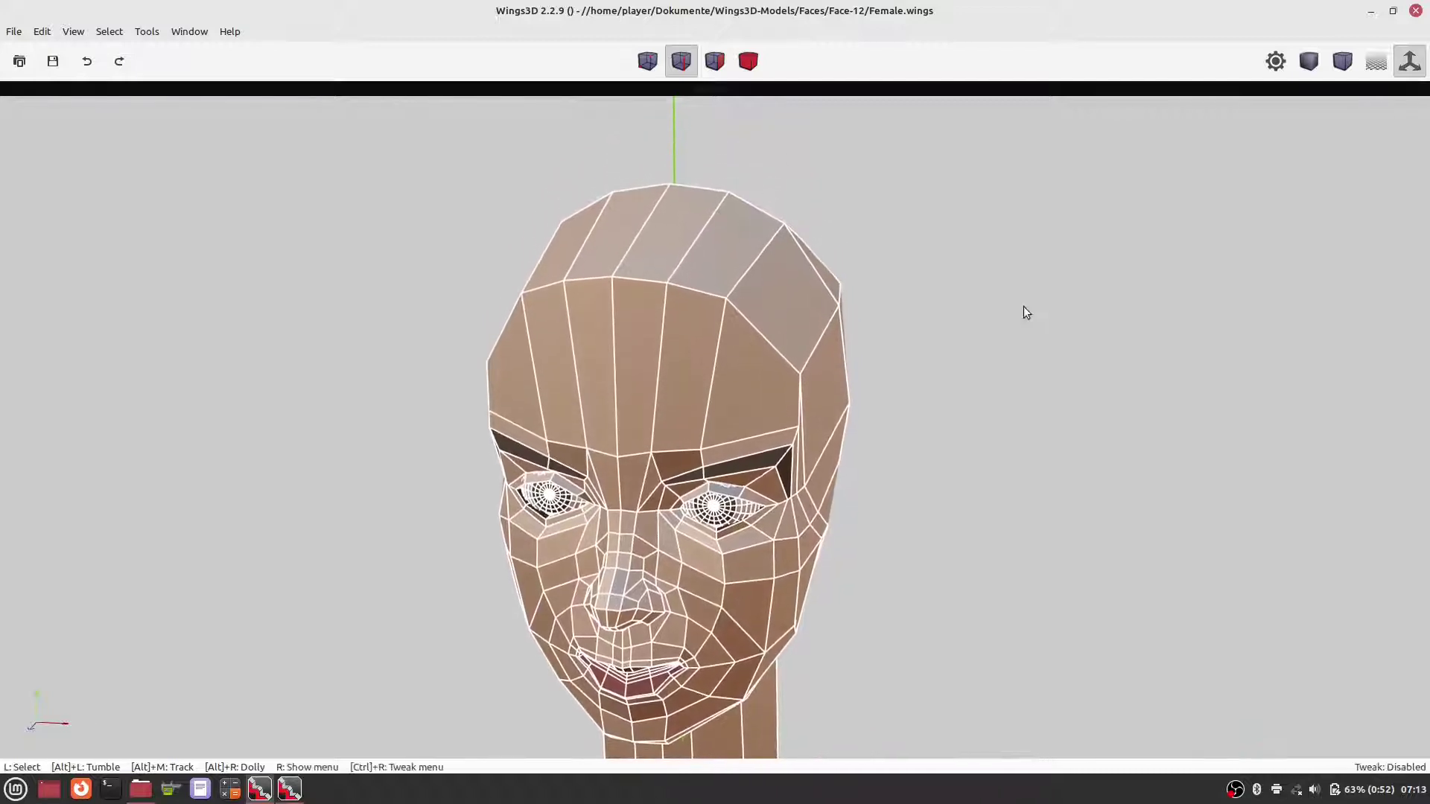
Cut the brow, forehead and crown edges into 2 and connect the new midpoints.
{"action": "left_click", "coordinate": [639, 454]}
{"action": "left_click", "coordinate": [645, 280]}
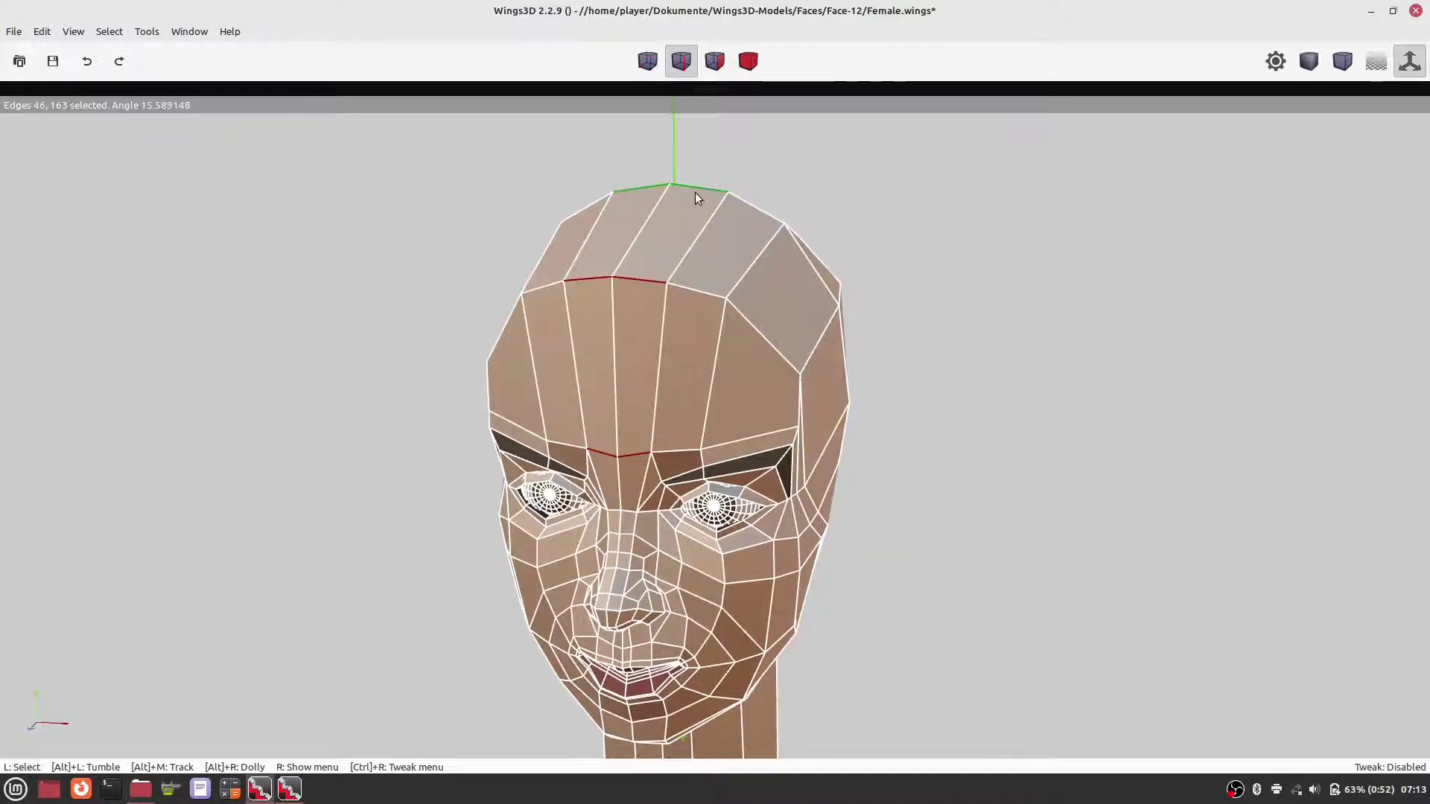
{"action": "left_click", "coordinate": [695, 190]}
{"action": "right_click", "coordinate": [840, 183]}
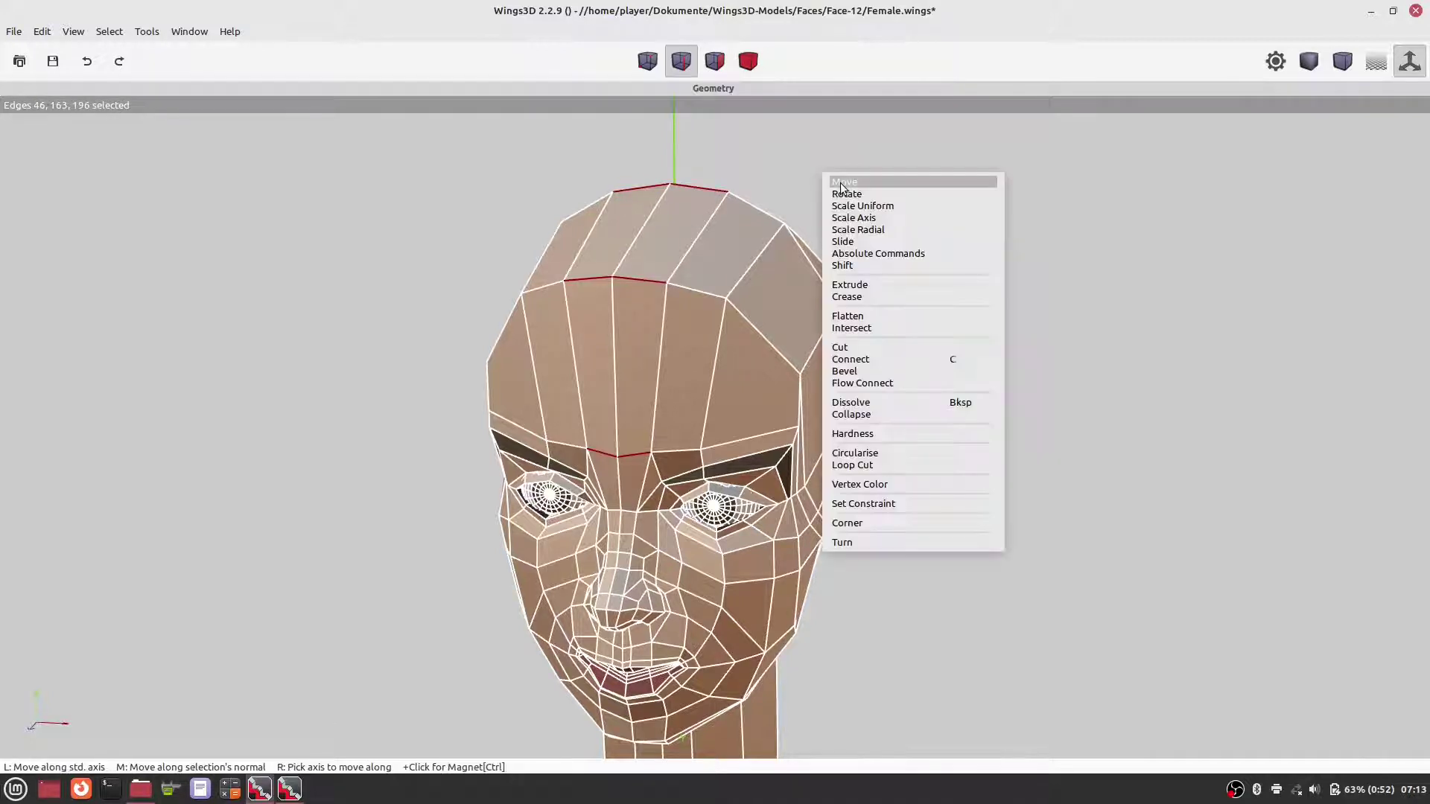
{"action": "left_click", "coordinate": [897, 349]}
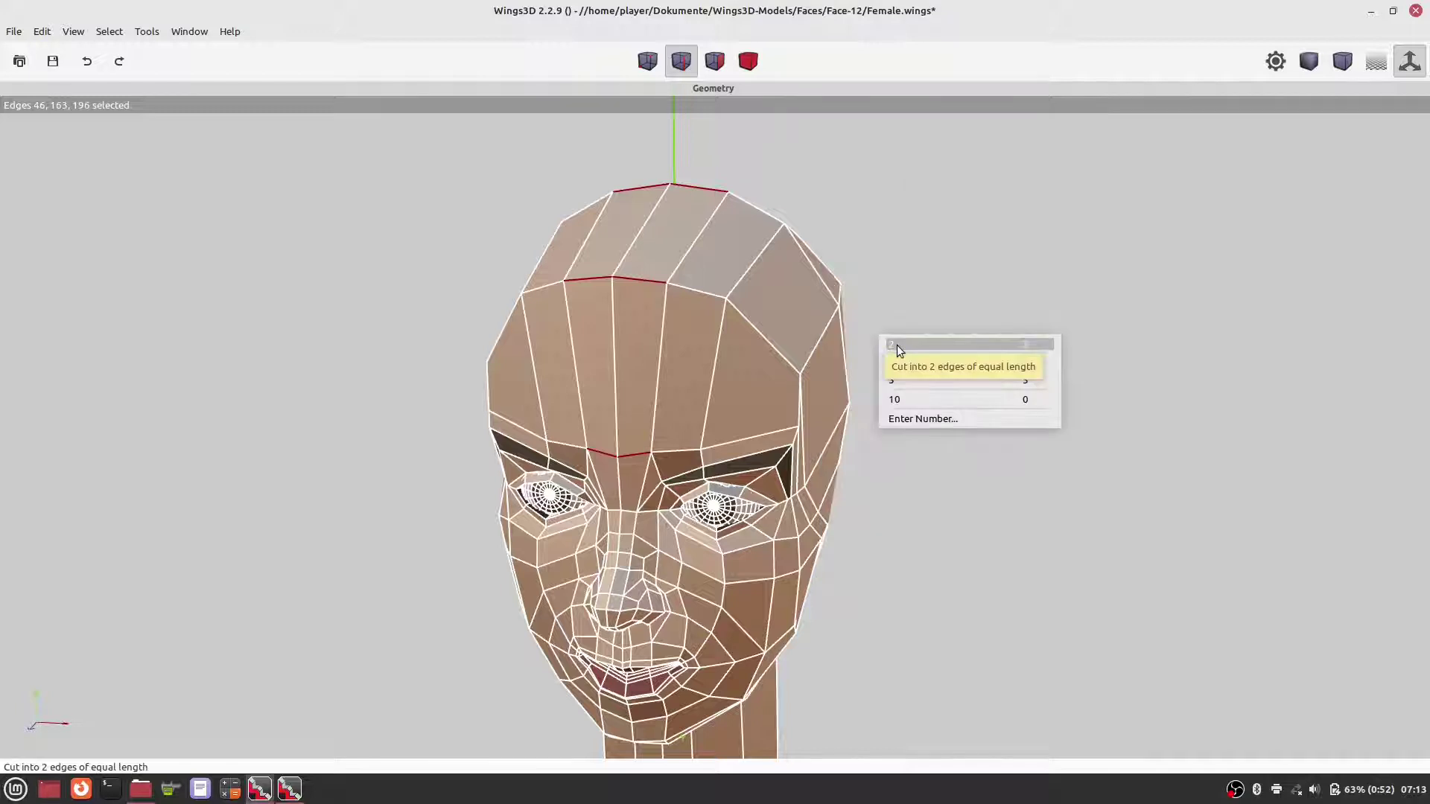
{"action": "left_click", "coordinate": [898, 348]}
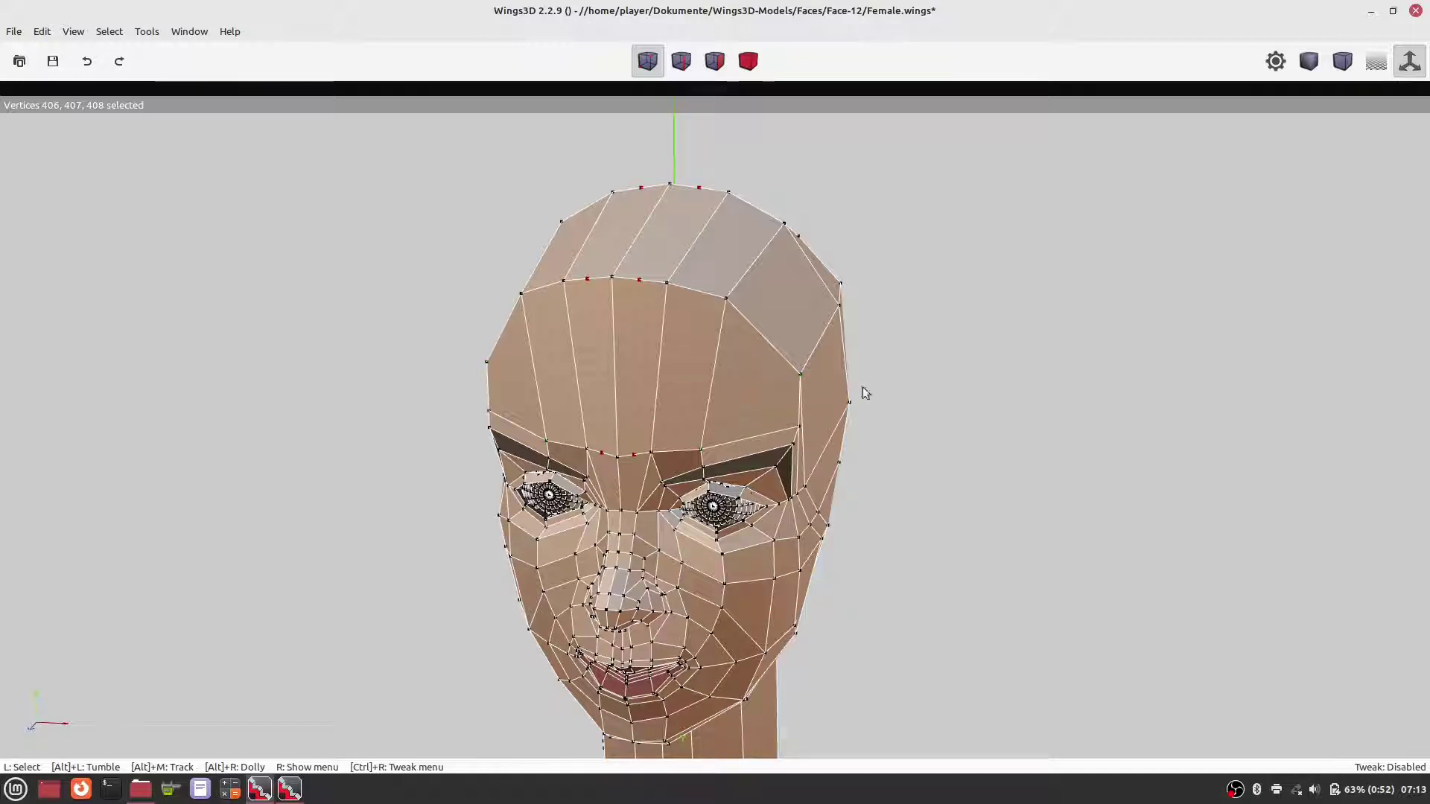
{"action": "right_click", "coordinate": [937, 254]}
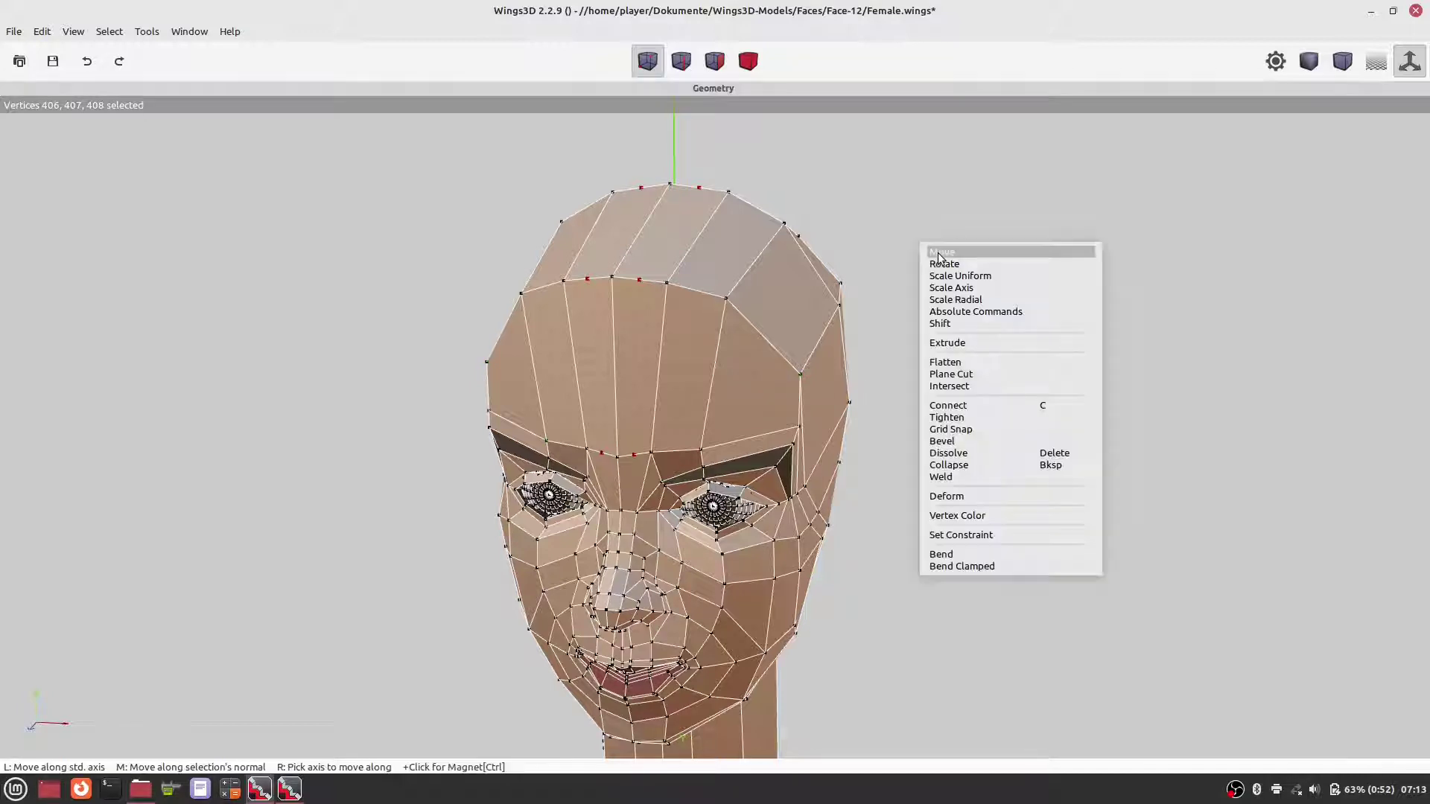
{"action": "left_click", "coordinate": [948, 409]}
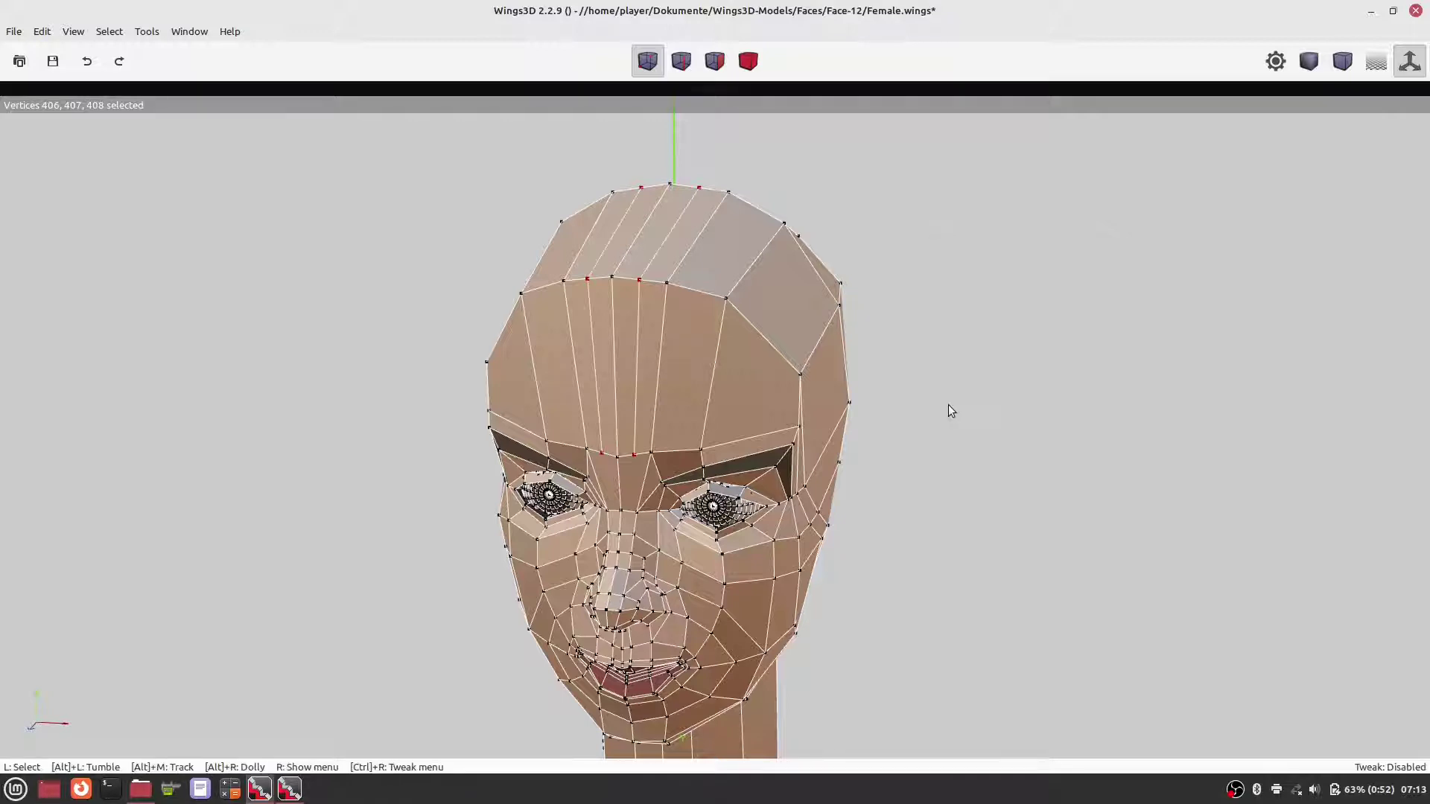
Save, then connect brow vertices 107 and 407 with a new edge.
{"action": "key", "text": "ctrl+s"}
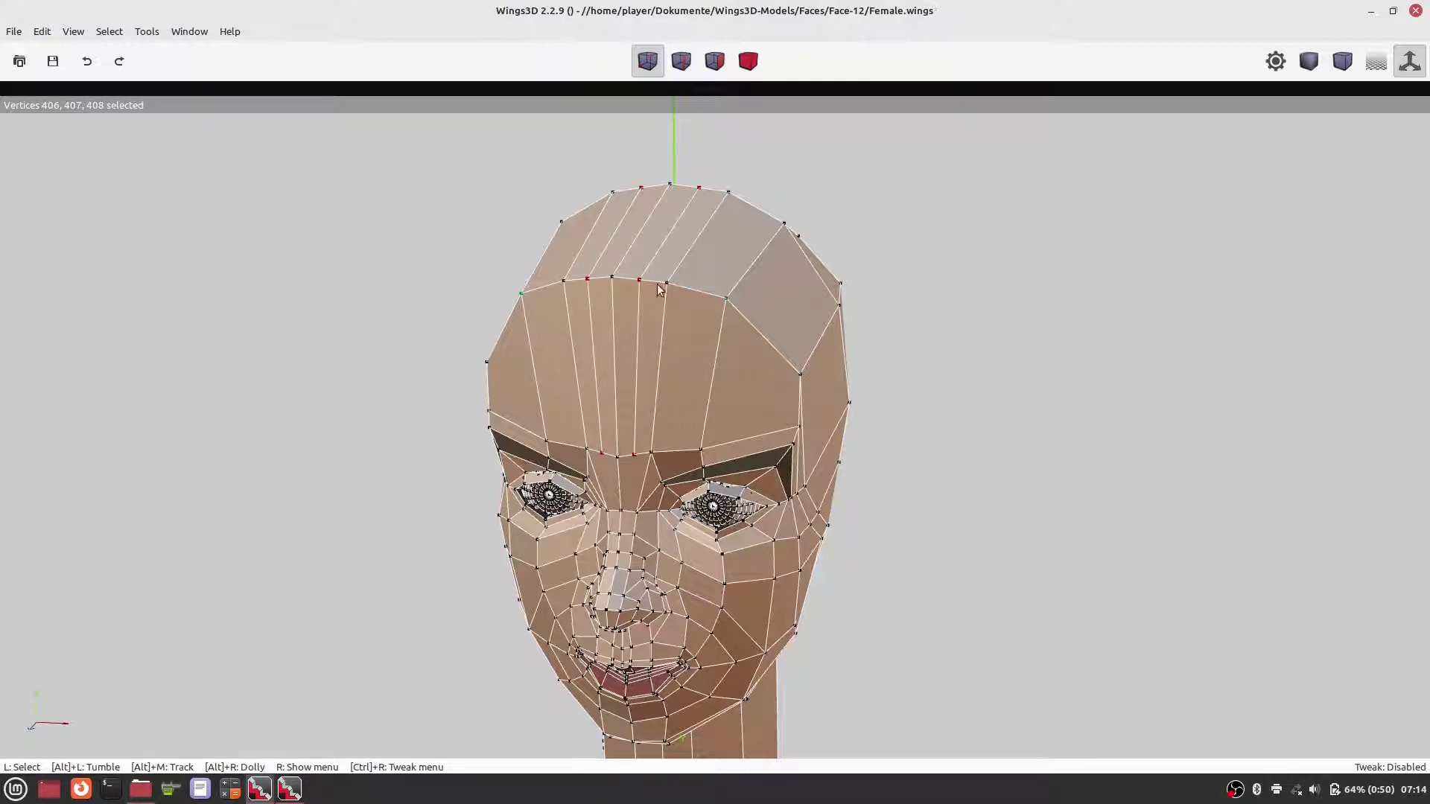
{"action": "left_click", "coordinate": [109, 31]}
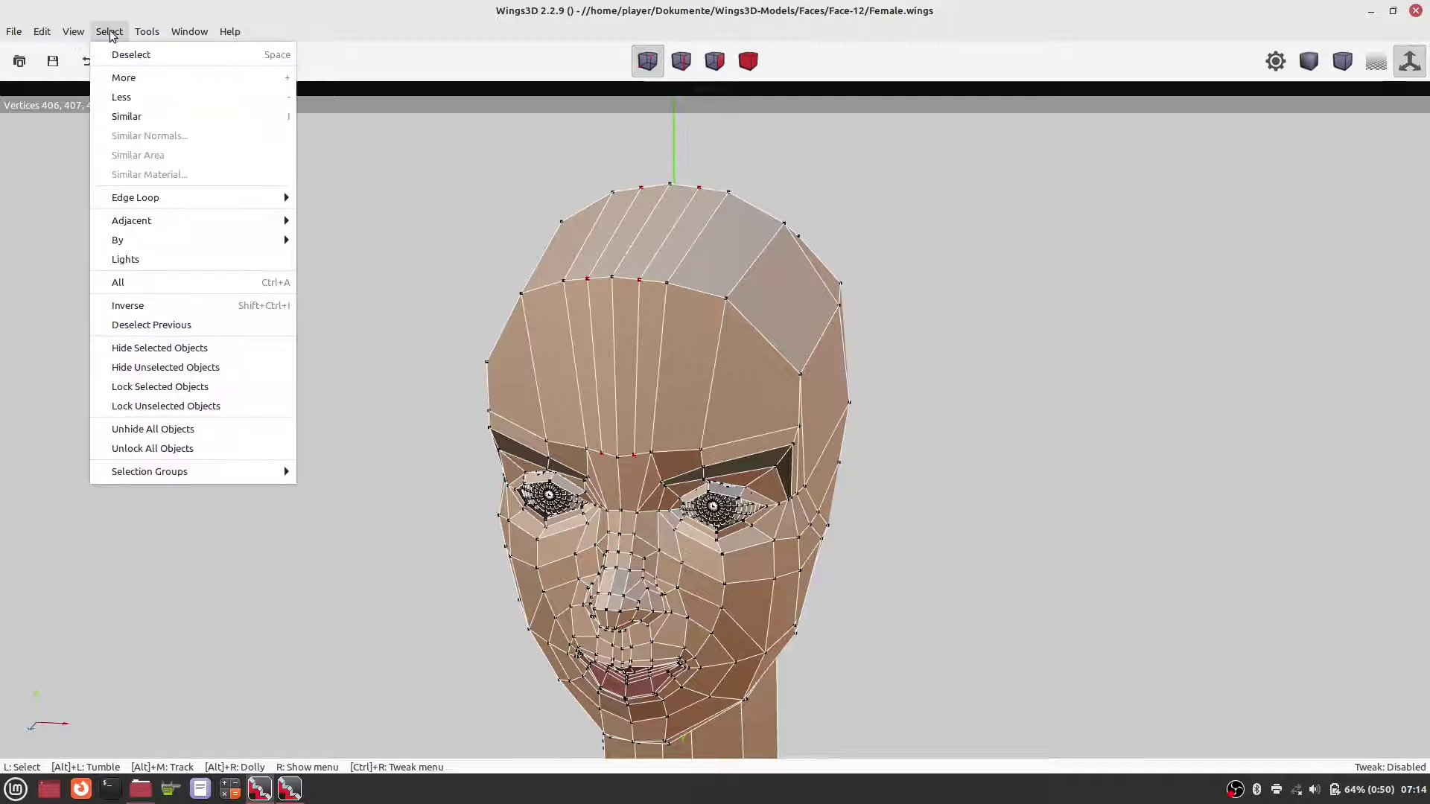
{"action": "left_click", "coordinate": [118, 51]}
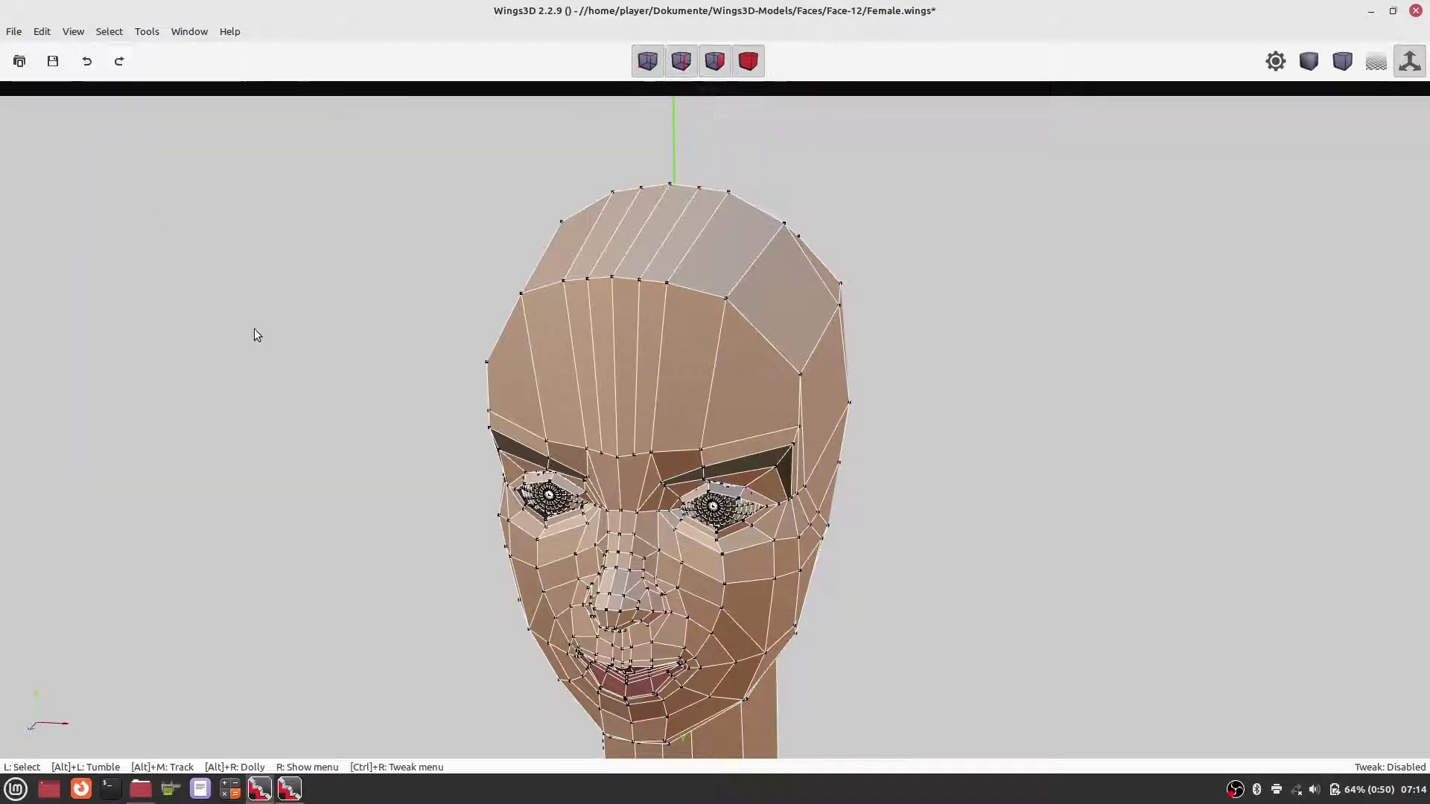
{"action": "left_click", "coordinate": [634, 456]}
{"action": "left_click", "coordinate": [637, 521]}
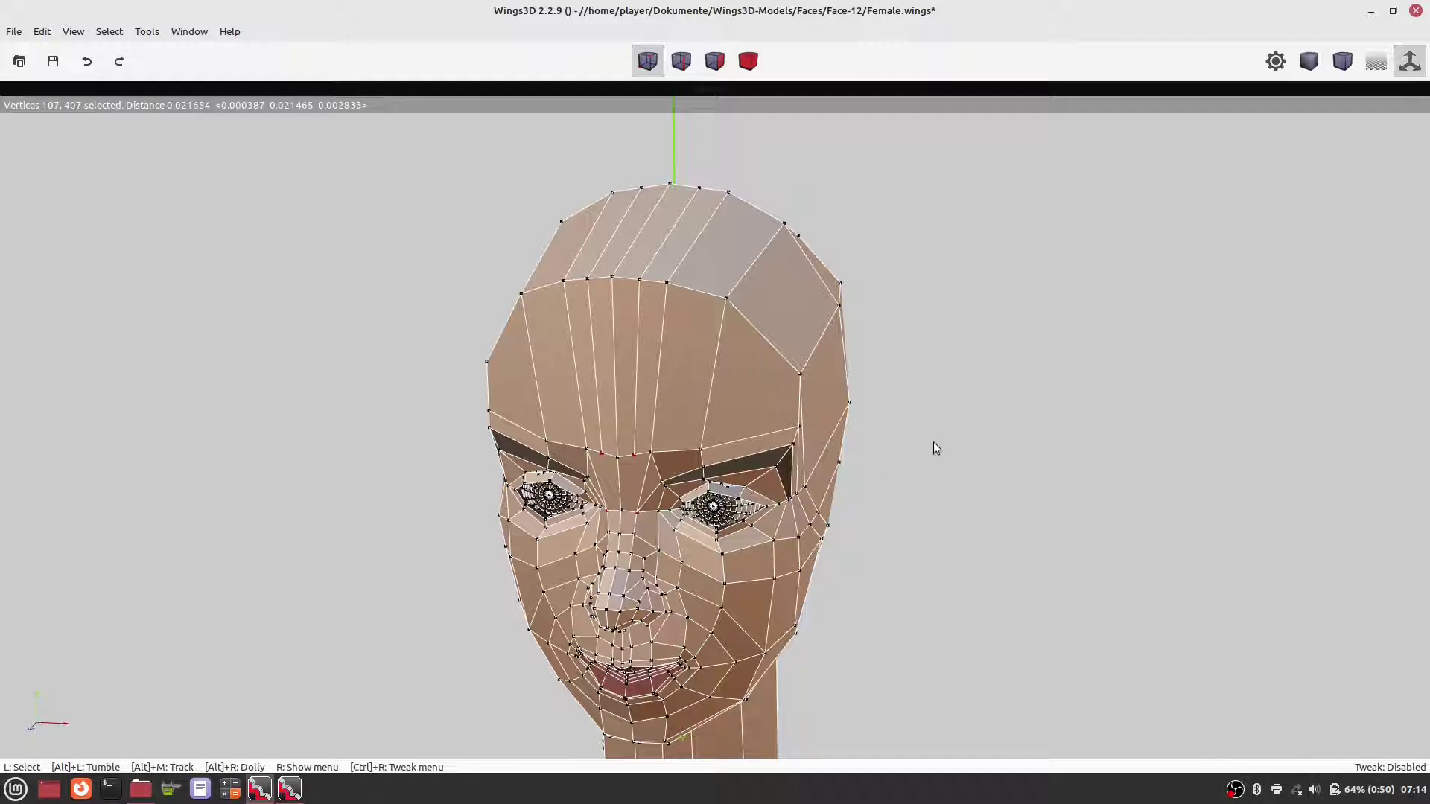
{"action": "right_click", "coordinate": [929, 406]}
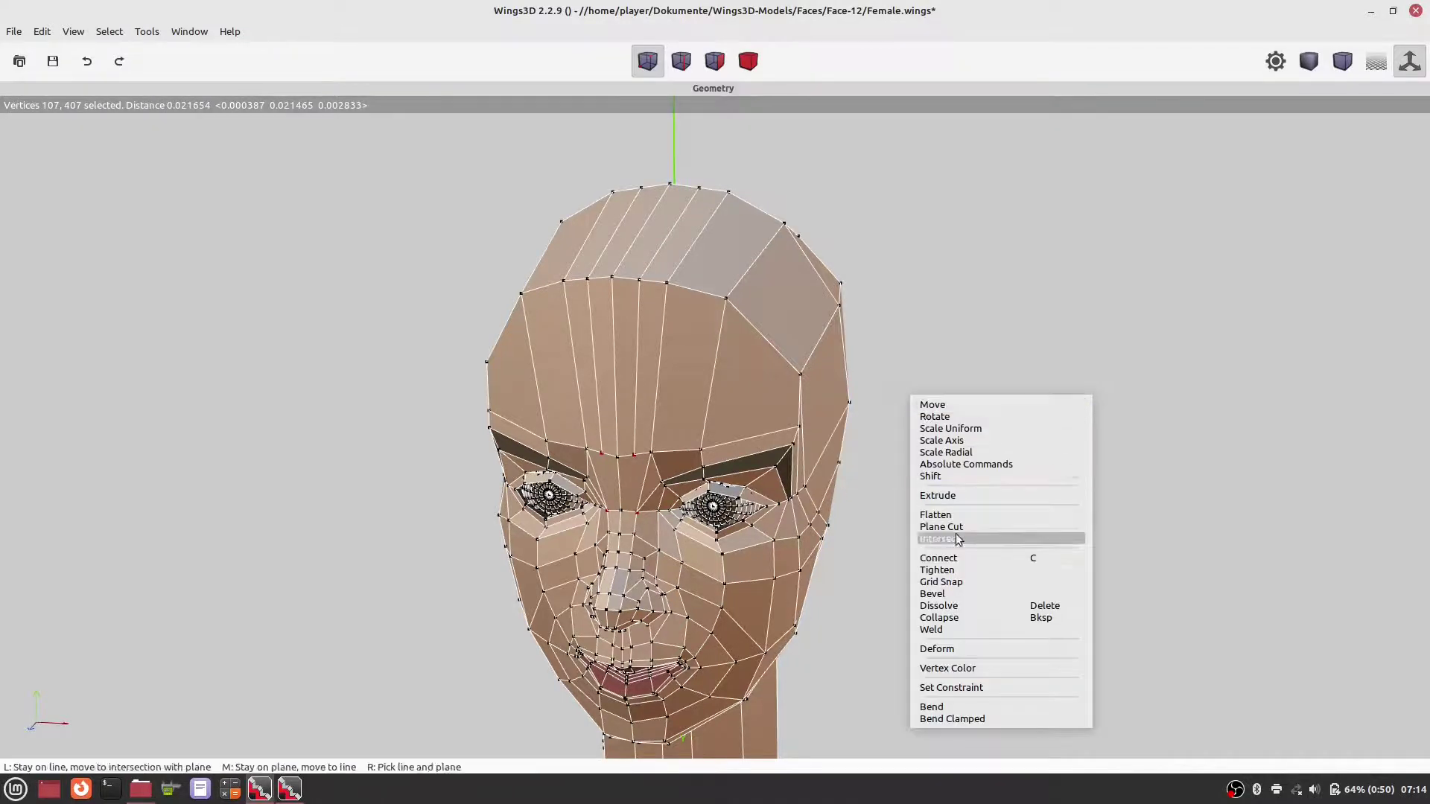
{"action": "left_click", "coordinate": [948, 567]}
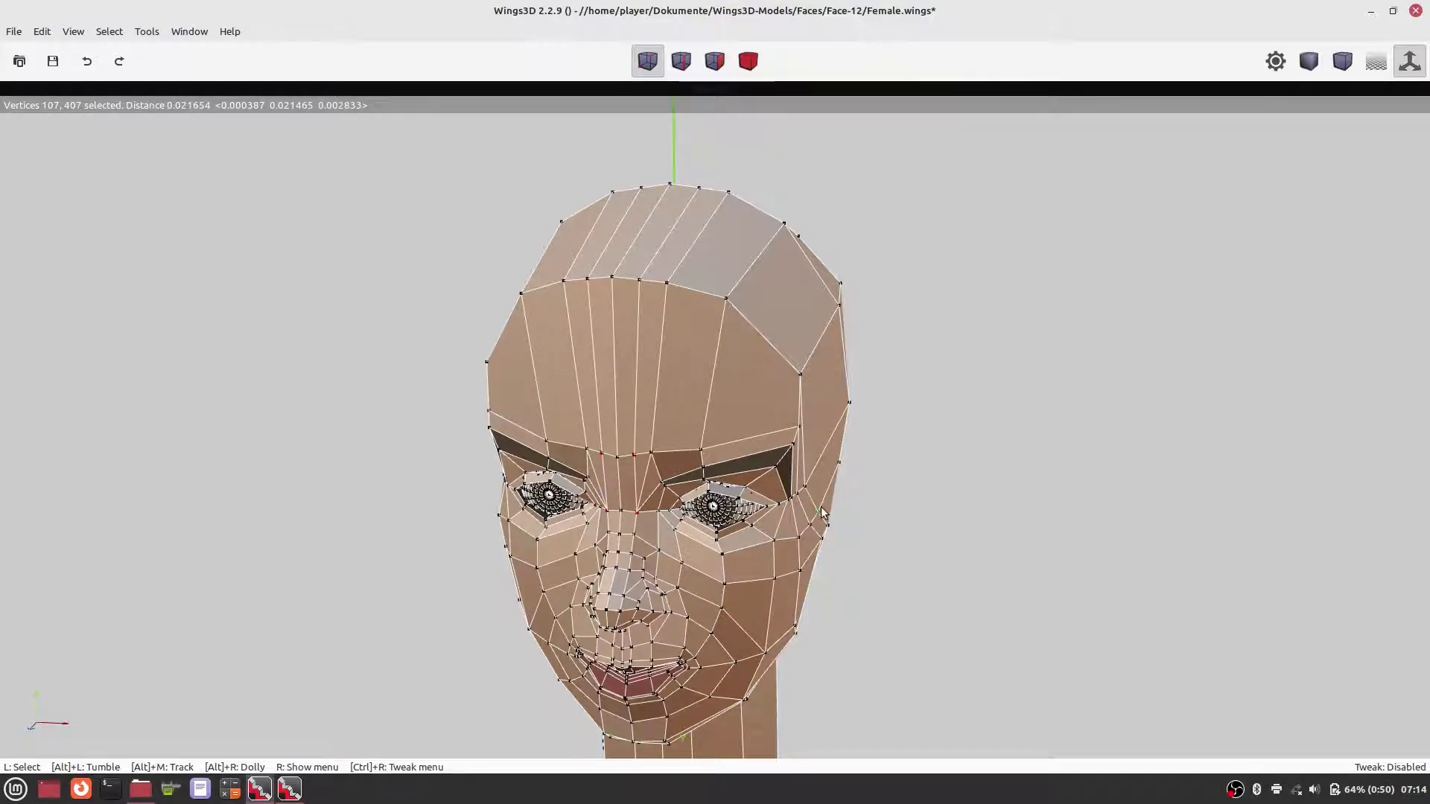
{"action": "key", "text": "c"}
{"action": "scroll", "coordinate": [779, 499], "scroll_direction": "up", "scroll_amount": 2}
{"action": "scroll", "coordinate": [779, 500], "scroll_direction": "up", "scroll_amount": 2}
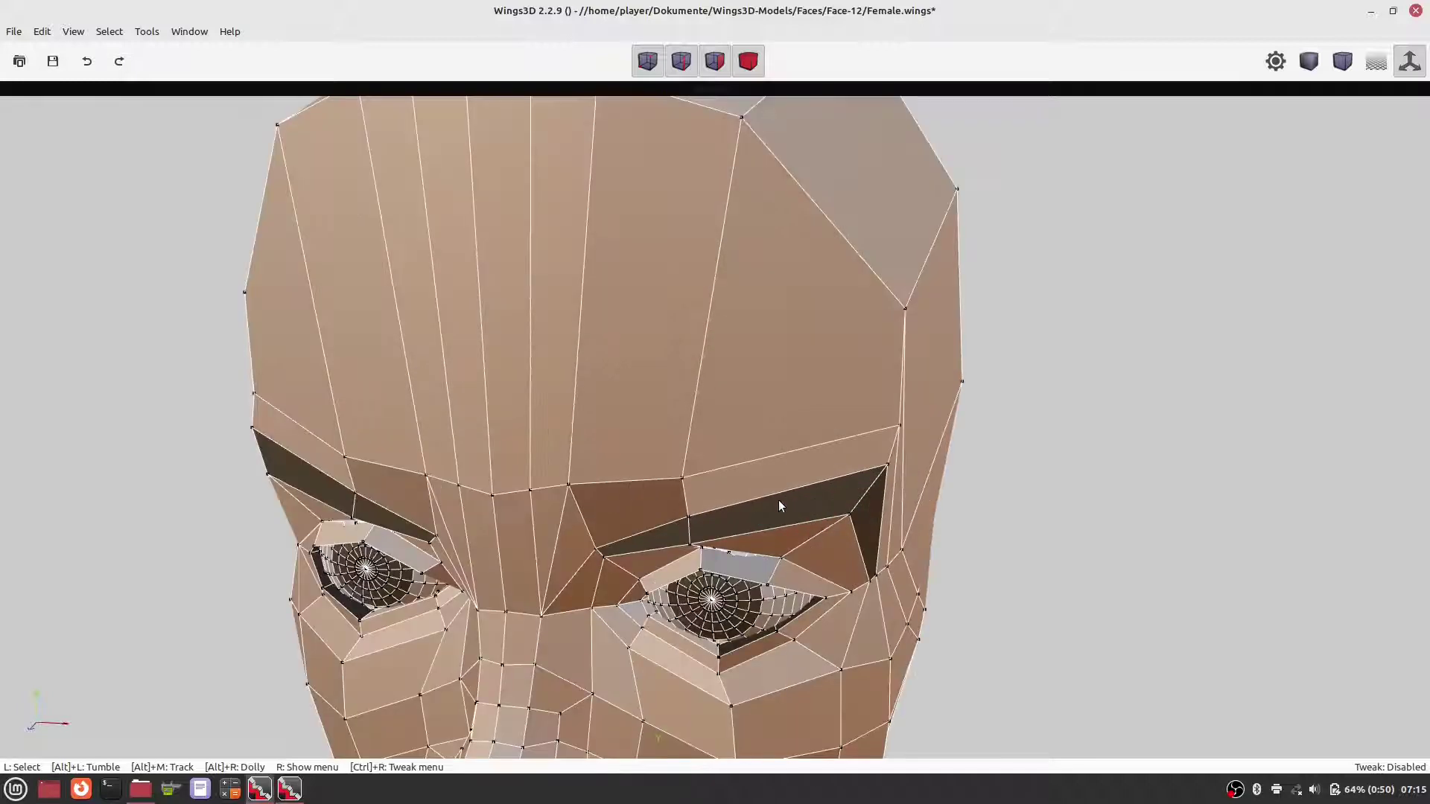
Dissolve the edge beside the nose bridge.
{"action": "left_click", "coordinate": [656, 544]}
{"action": "key", "text": "space"}
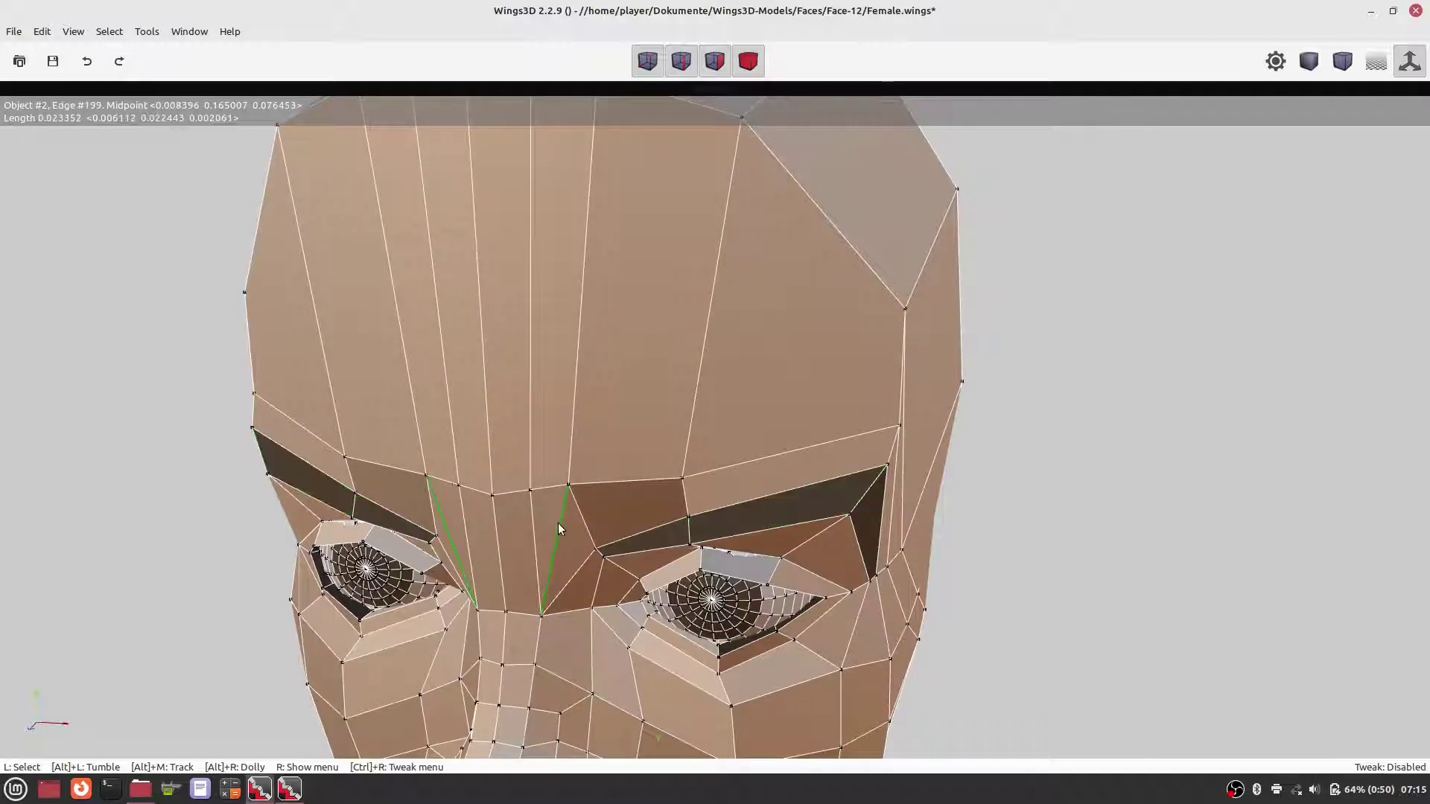
{"action": "left_click", "coordinate": [557, 523]}
{"action": "right_click", "coordinate": [558, 523]}
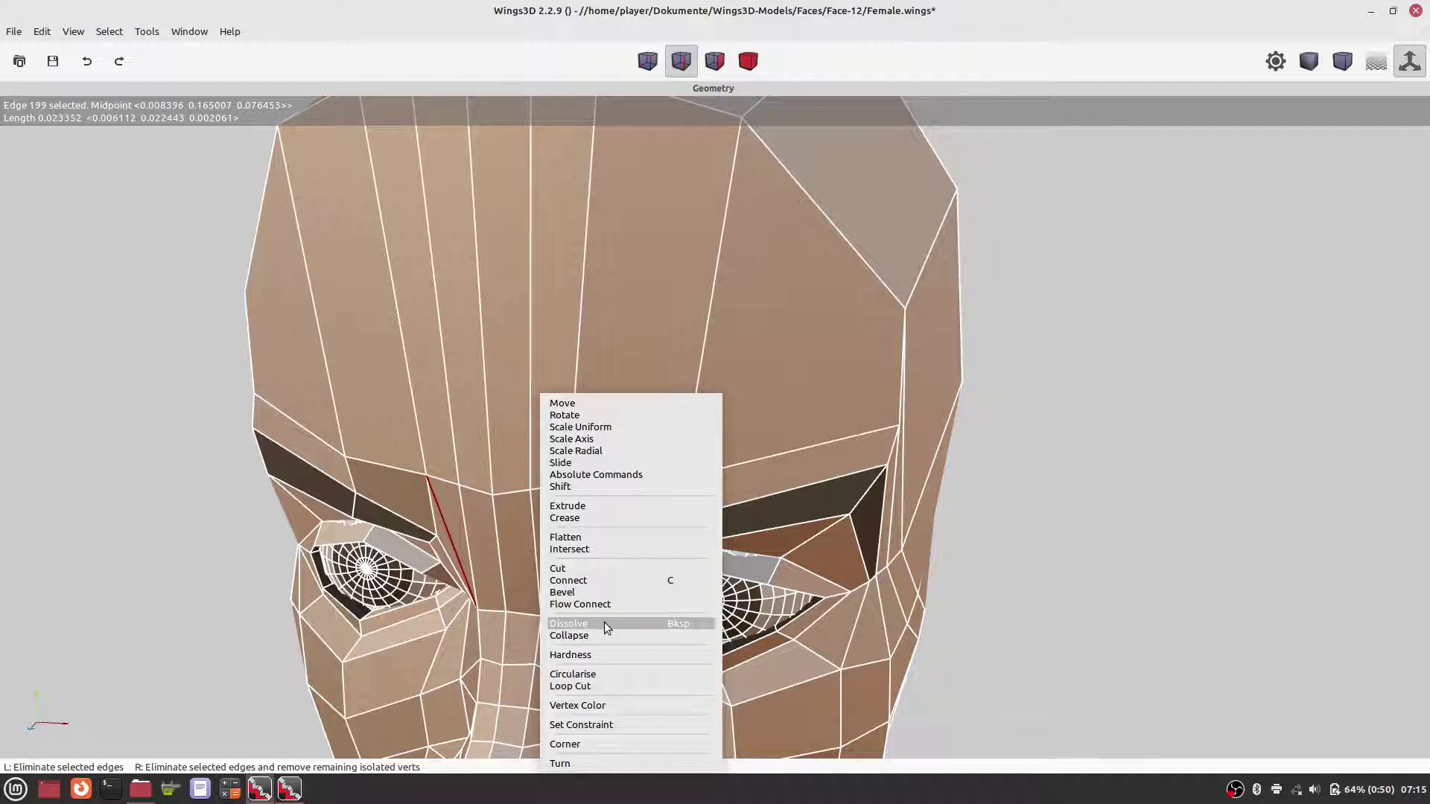
{"action": "left_click", "coordinate": [604, 622]}
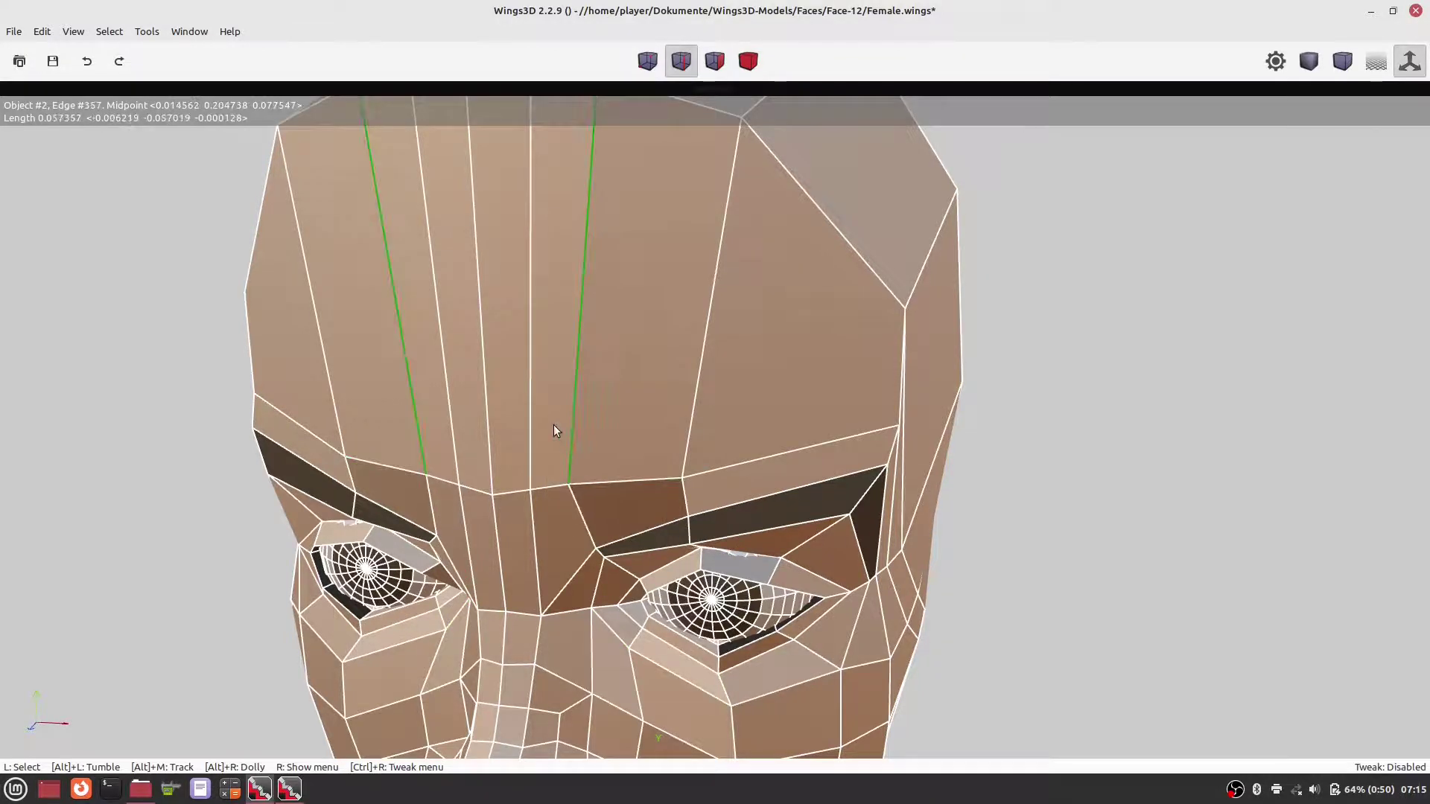
{"action": "scroll", "coordinate": [552, 425], "scroll_direction": "down", "scroll_amount": 4}
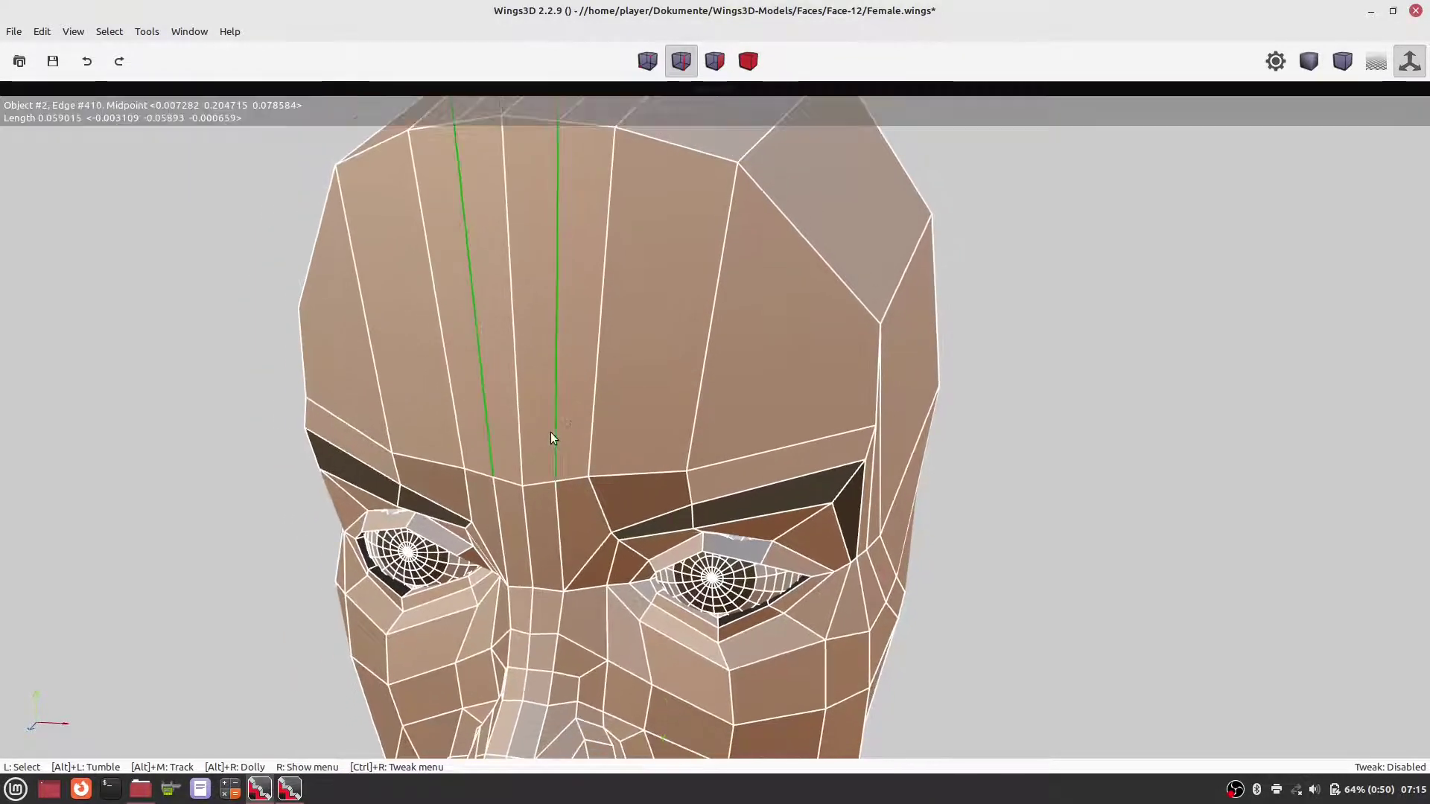
Select the four parallel crown edges and connect their midpoints.
{"action": "left_click_drag", "start_coordinate": [550, 436], "coordinate": [578, 376], "text": "alt"}
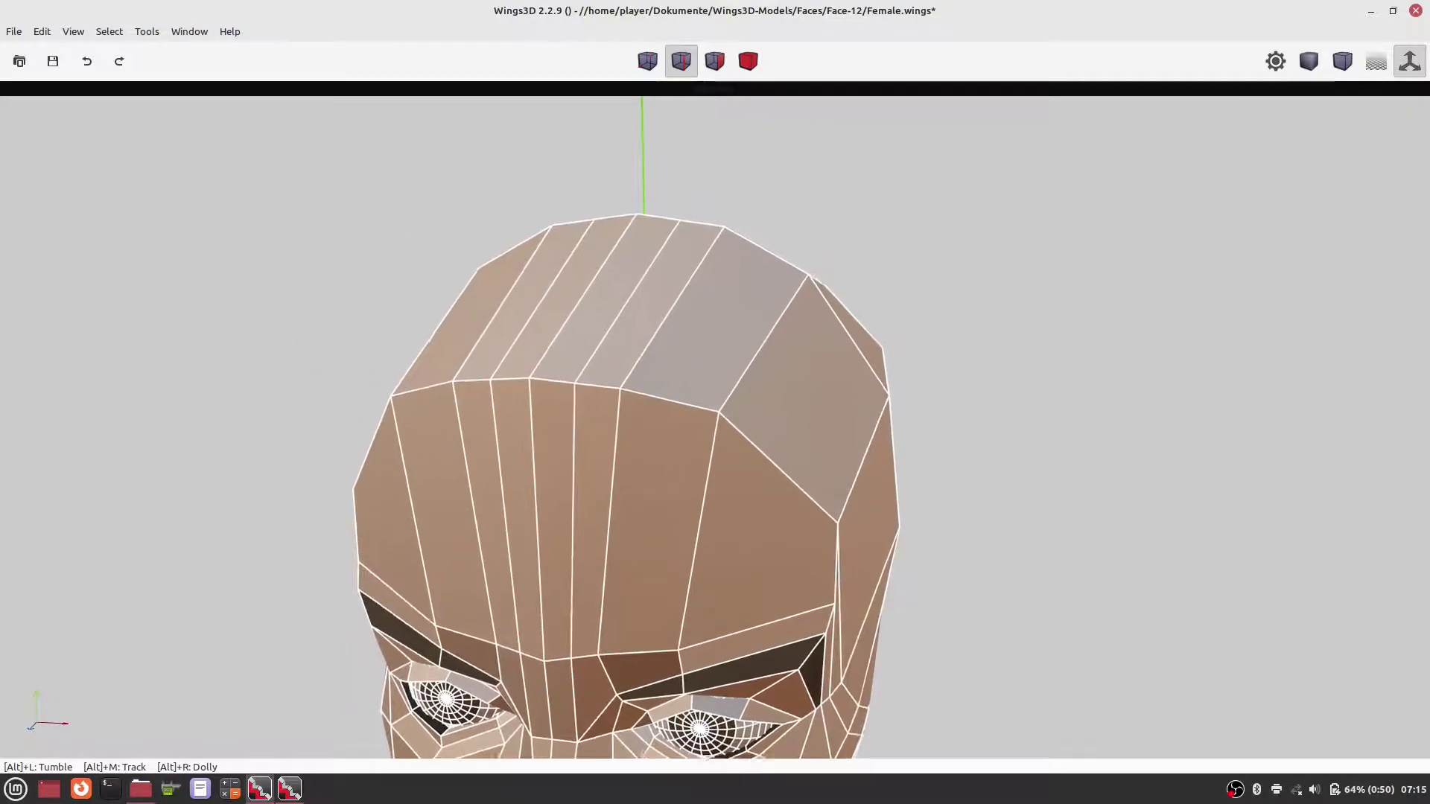
{"action": "left_click", "coordinate": [577, 370]}
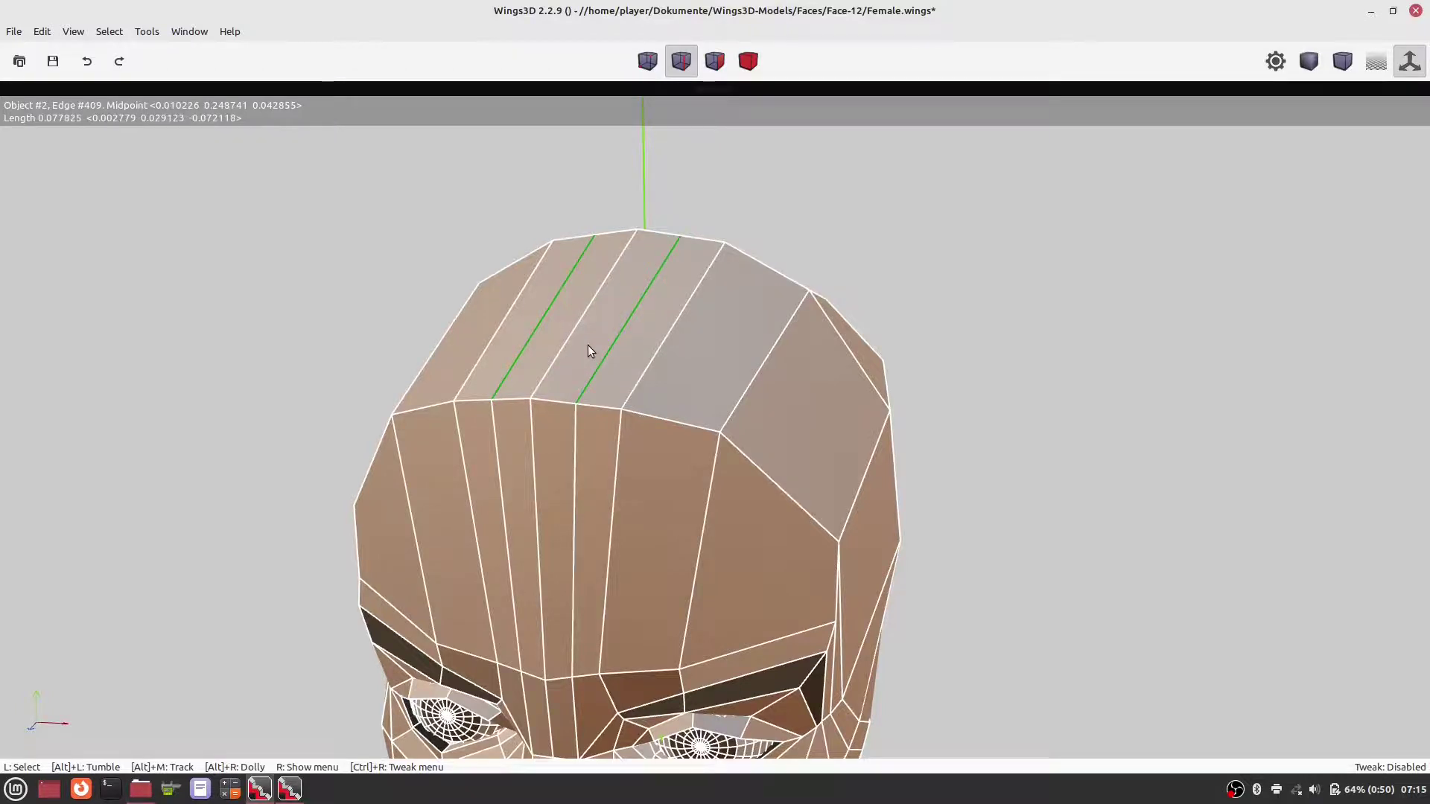
{"action": "left_click", "coordinate": [1055, 345]}
{"action": "left_click", "coordinate": [631, 346]}
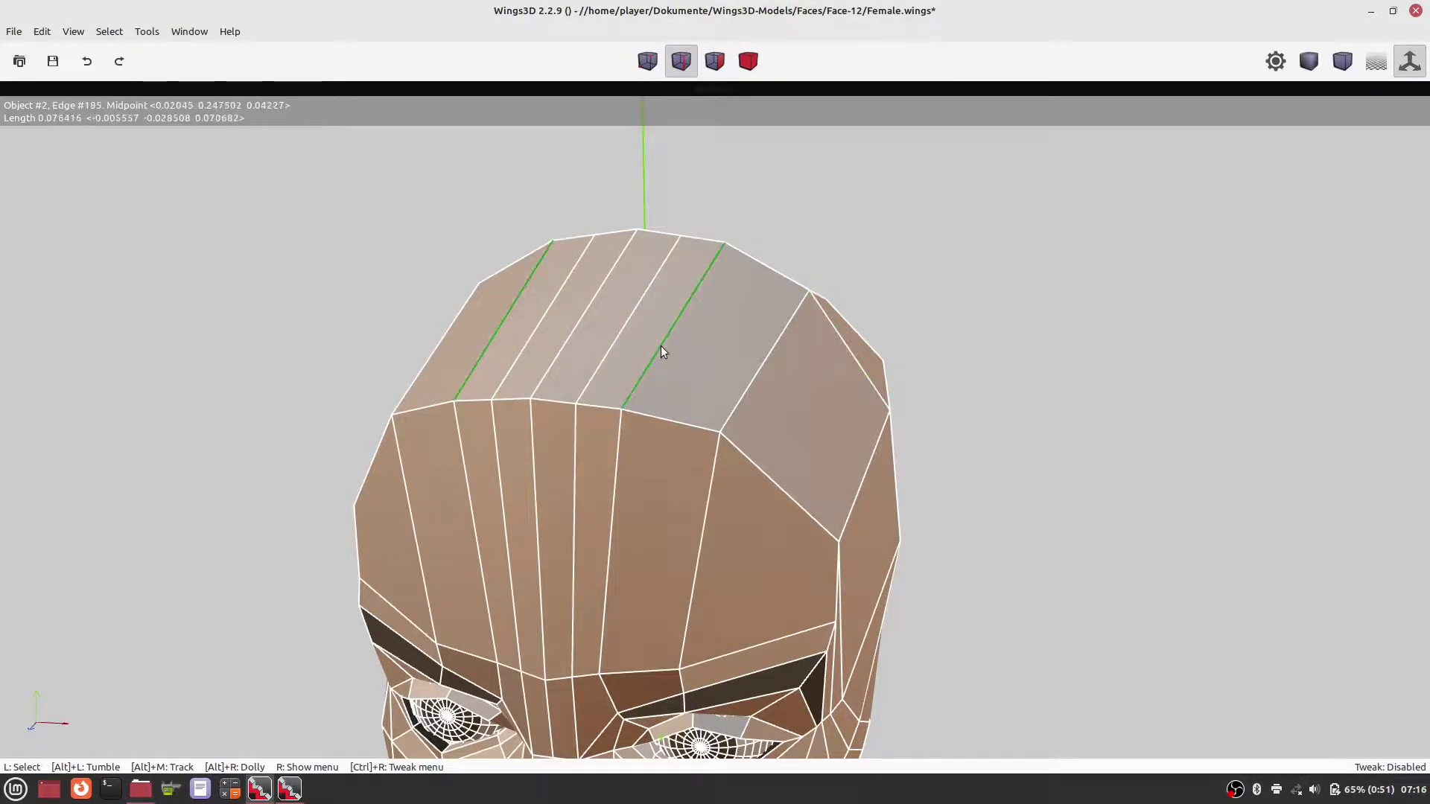
{"action": "left_click", "coordinate": [610, 343]}
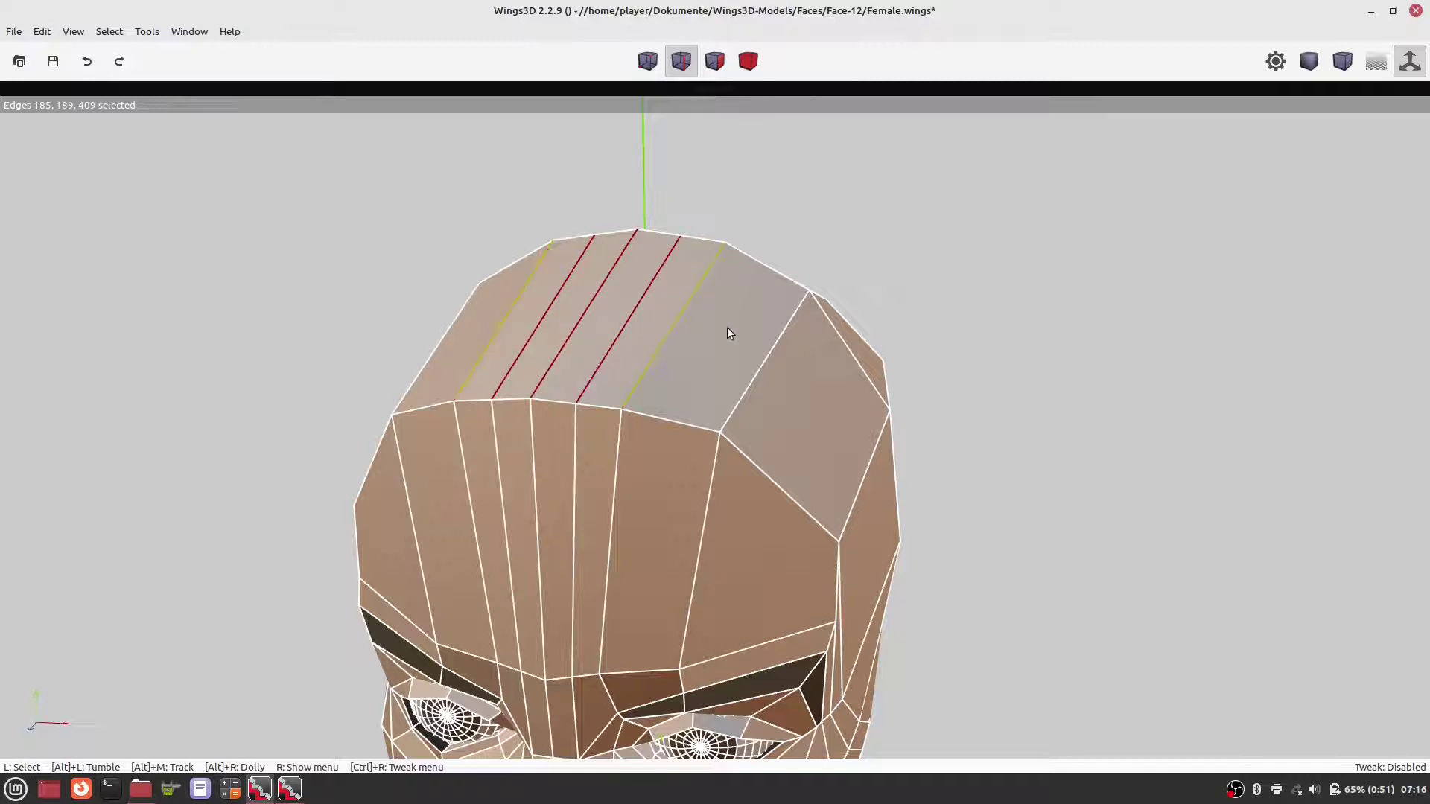
{"action": "right_click", "coordinate": [820, 225]}
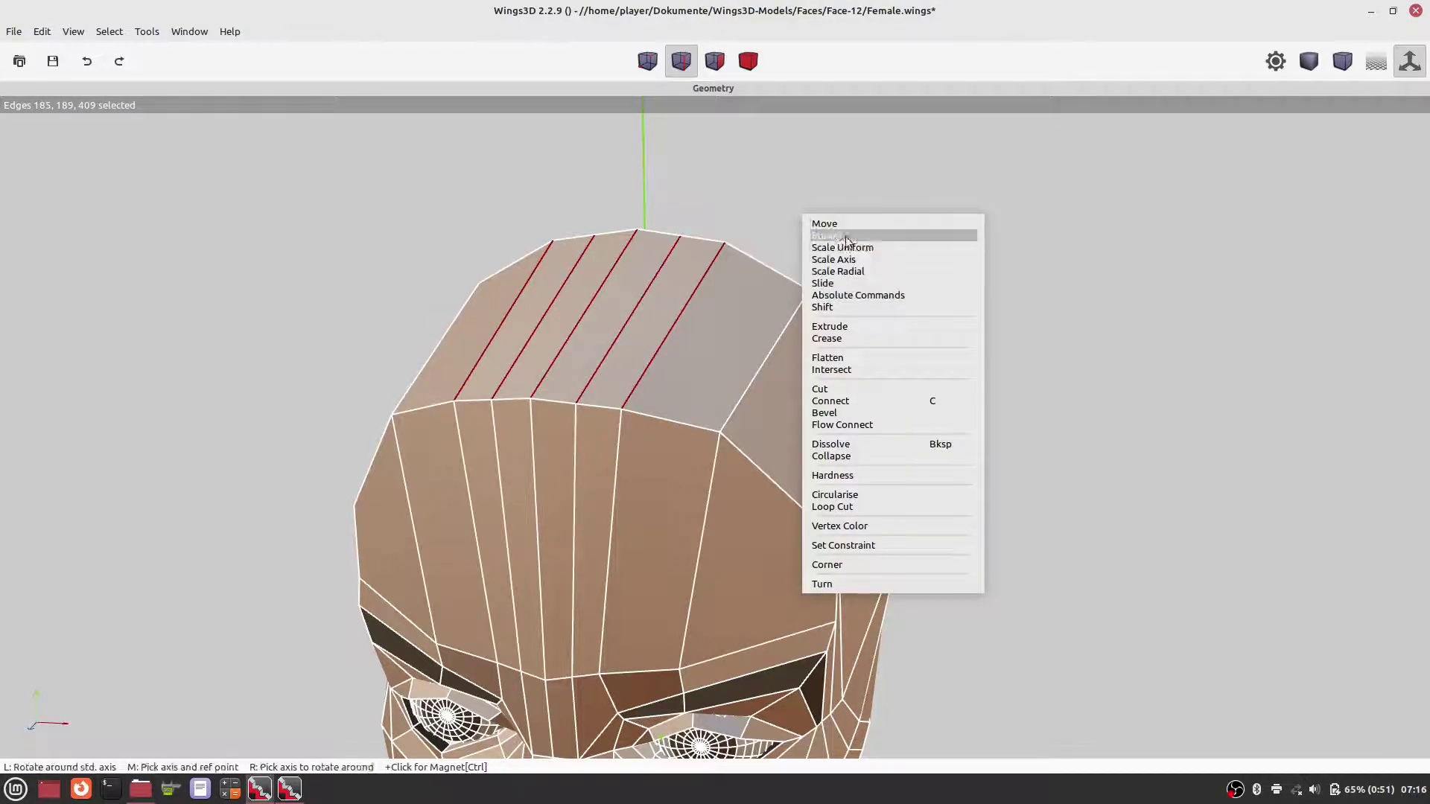
{"action": "left_click", "coordinate": [862, 400]}
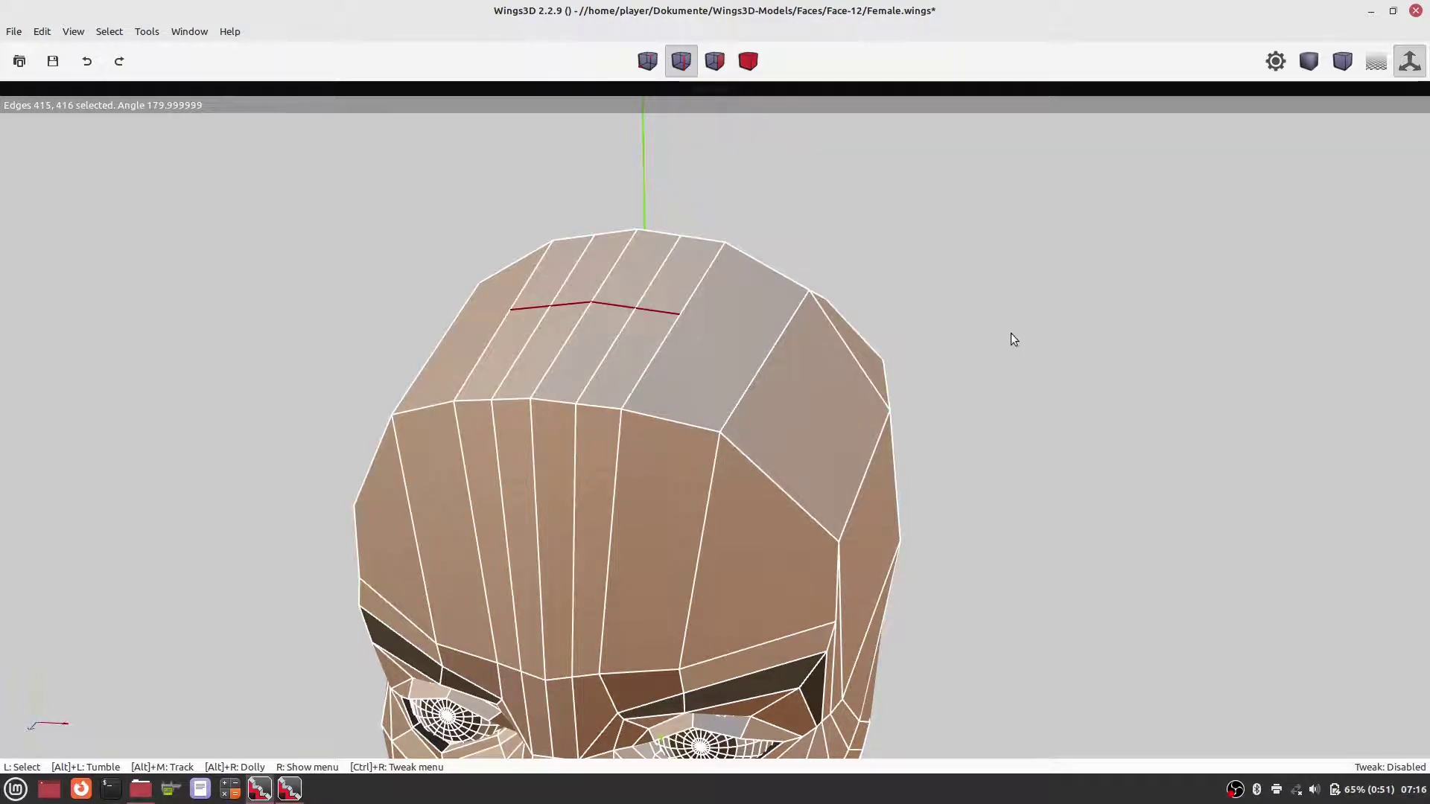
{"action": "left_click_drag", "start_coordinate": [937, 289], "coordinate": [944, 336], "text": "alt"}
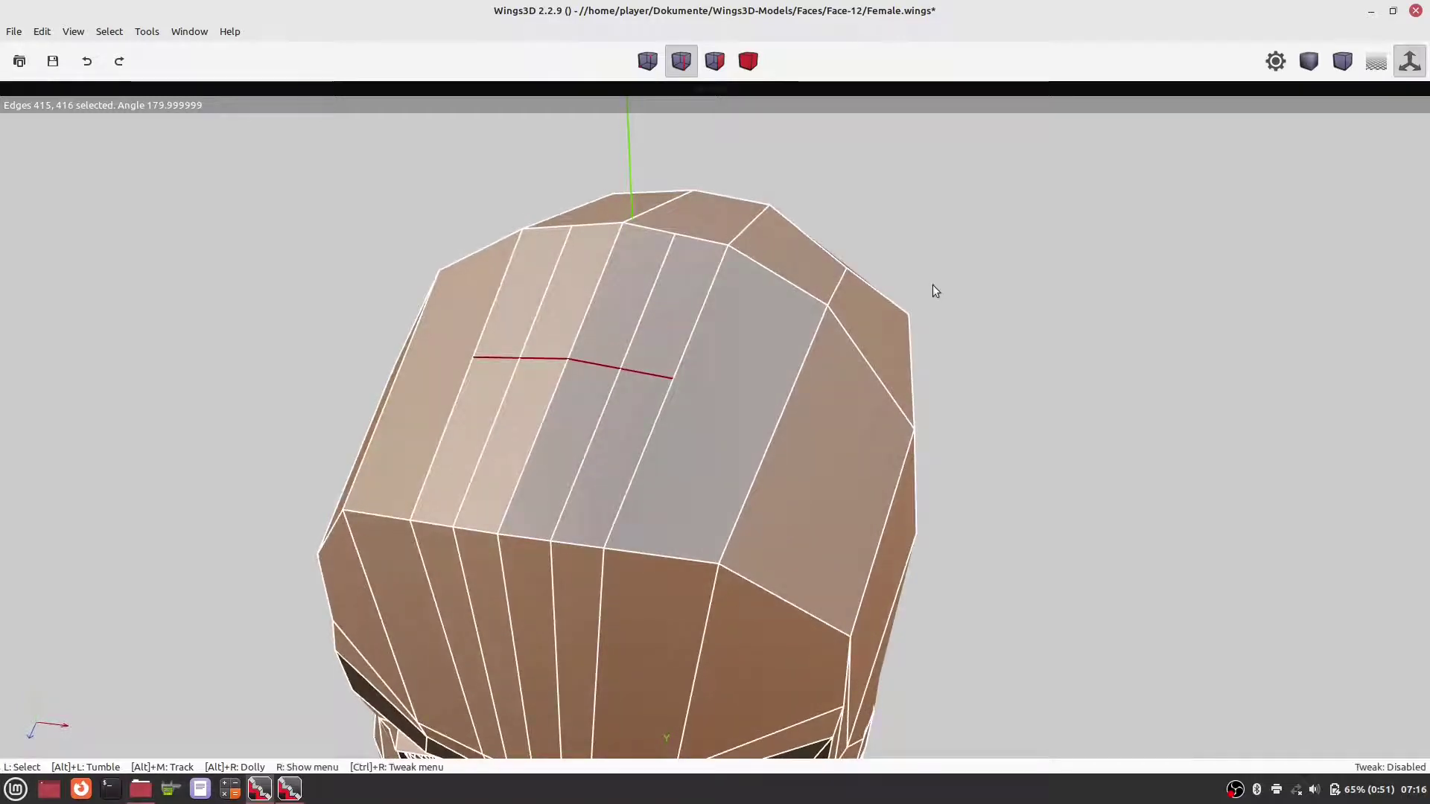
Dissolve the two short vertical crown edges, merging the upper scalp strips into two wider faces.
{"action": "key", "text": "space"}
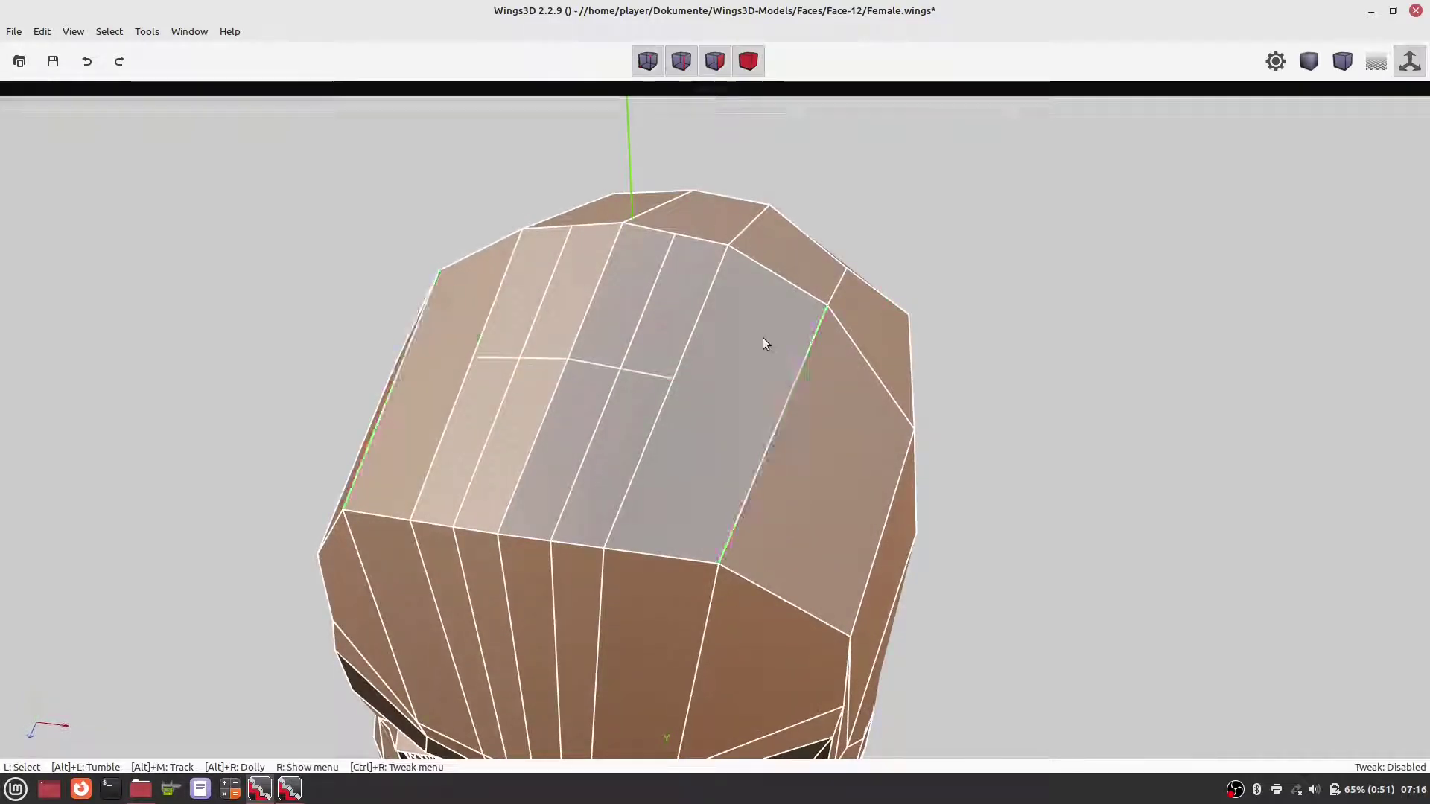
{"action": "left_click", "coordinate": [651, 309]}
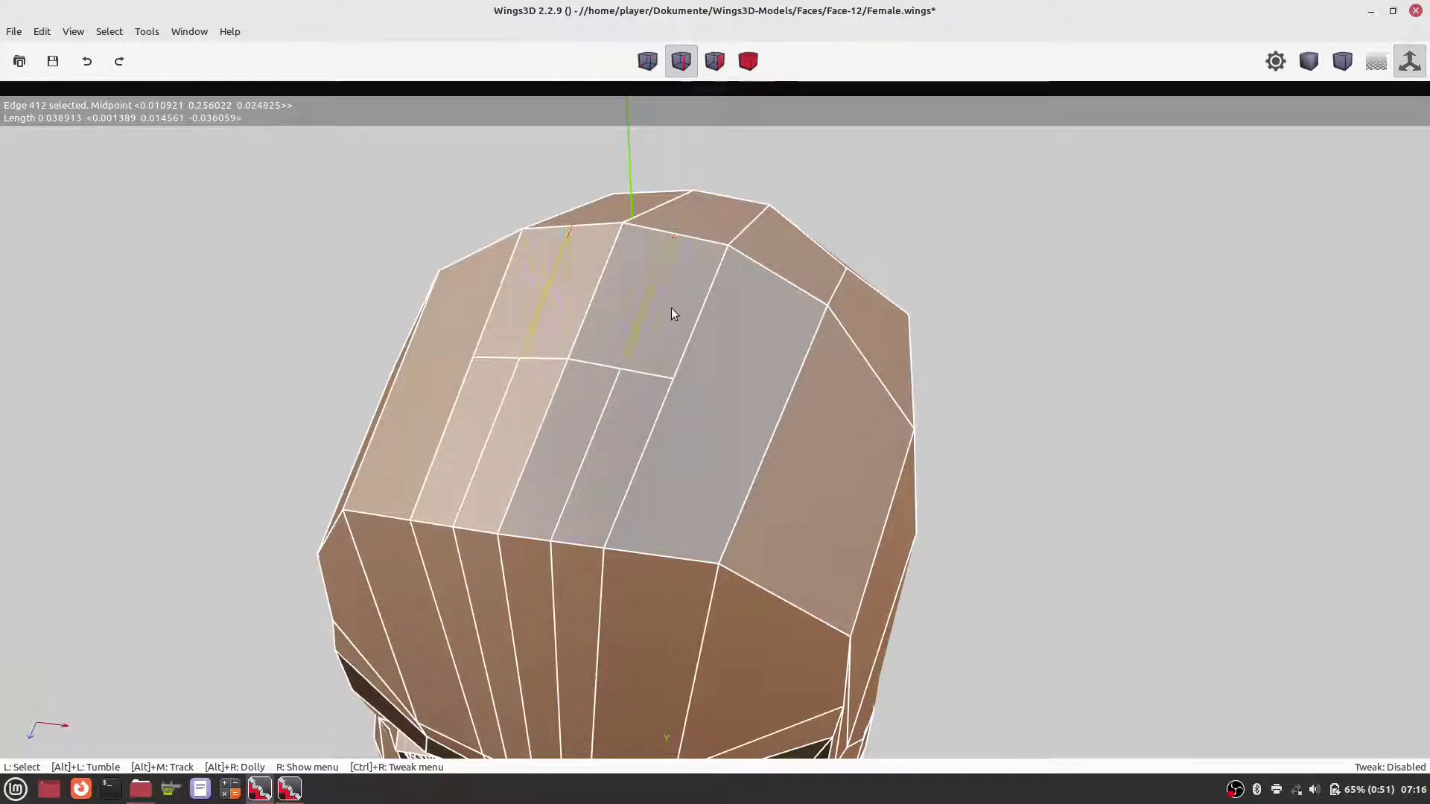
{"action": "right_click", "coordinate": [1018, 267]}
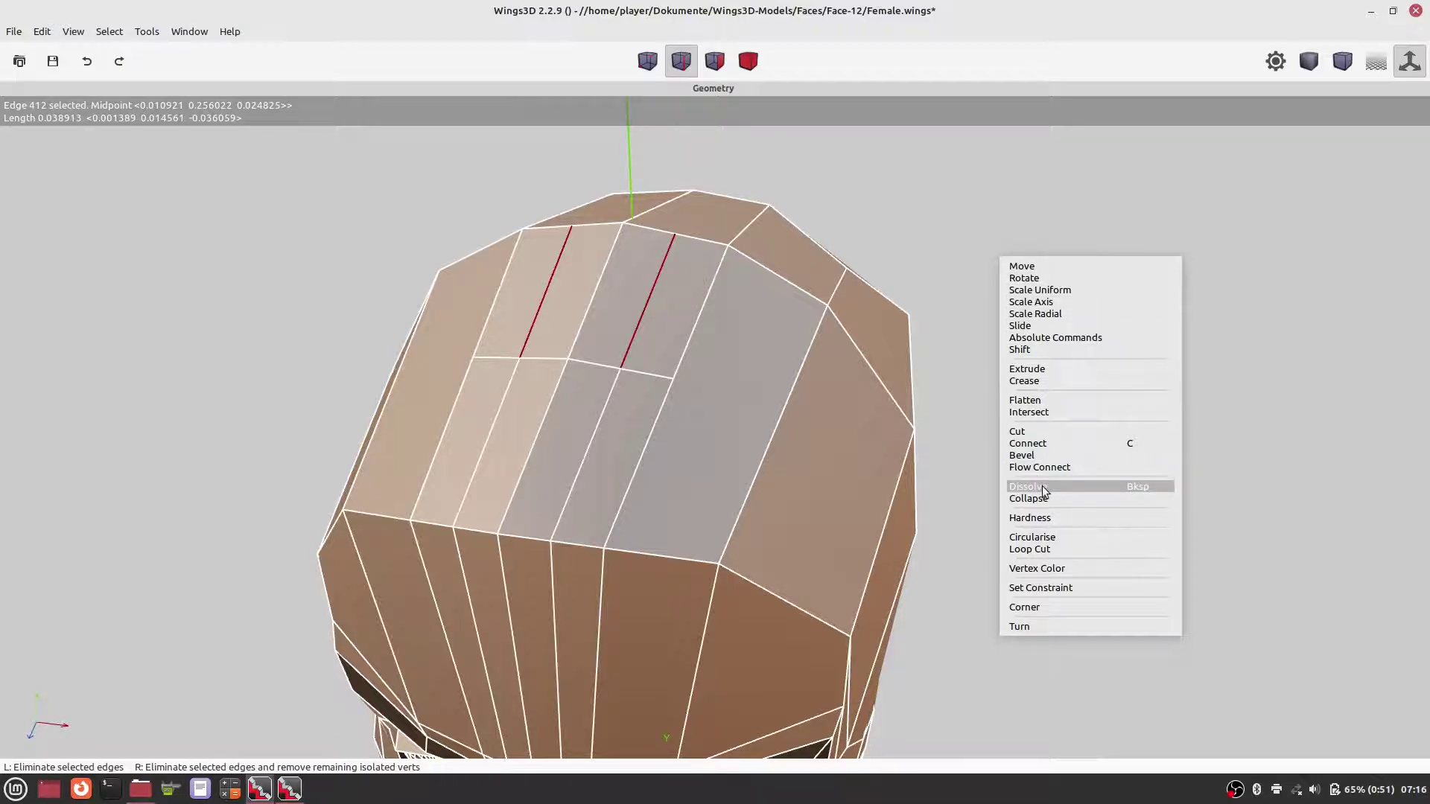
{"action": "left_click", "coordinate": [1042, 486]}
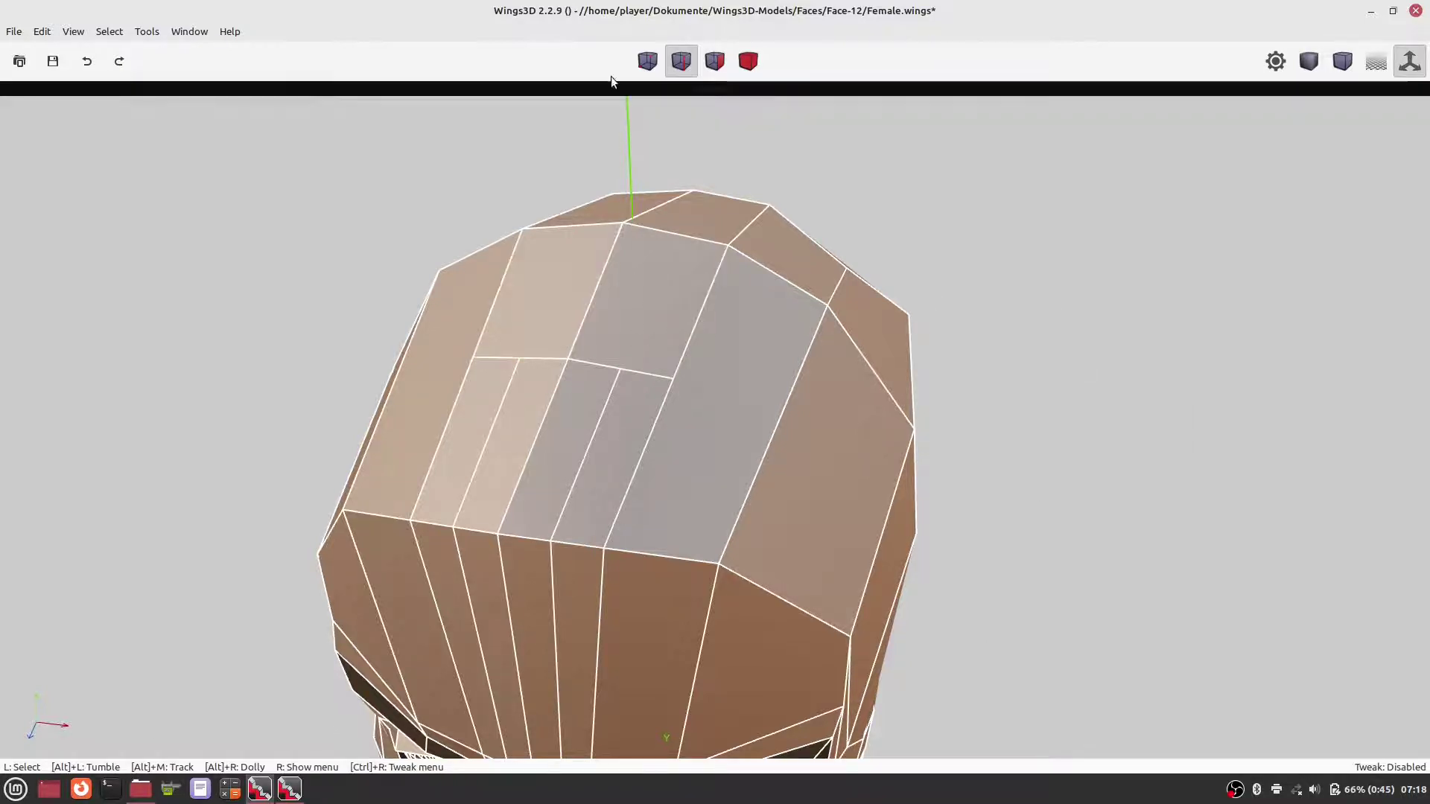
Connect two scalp vertices with a new diagonal edge.
{"action": "left_click", "coordinate": [647, 60]}
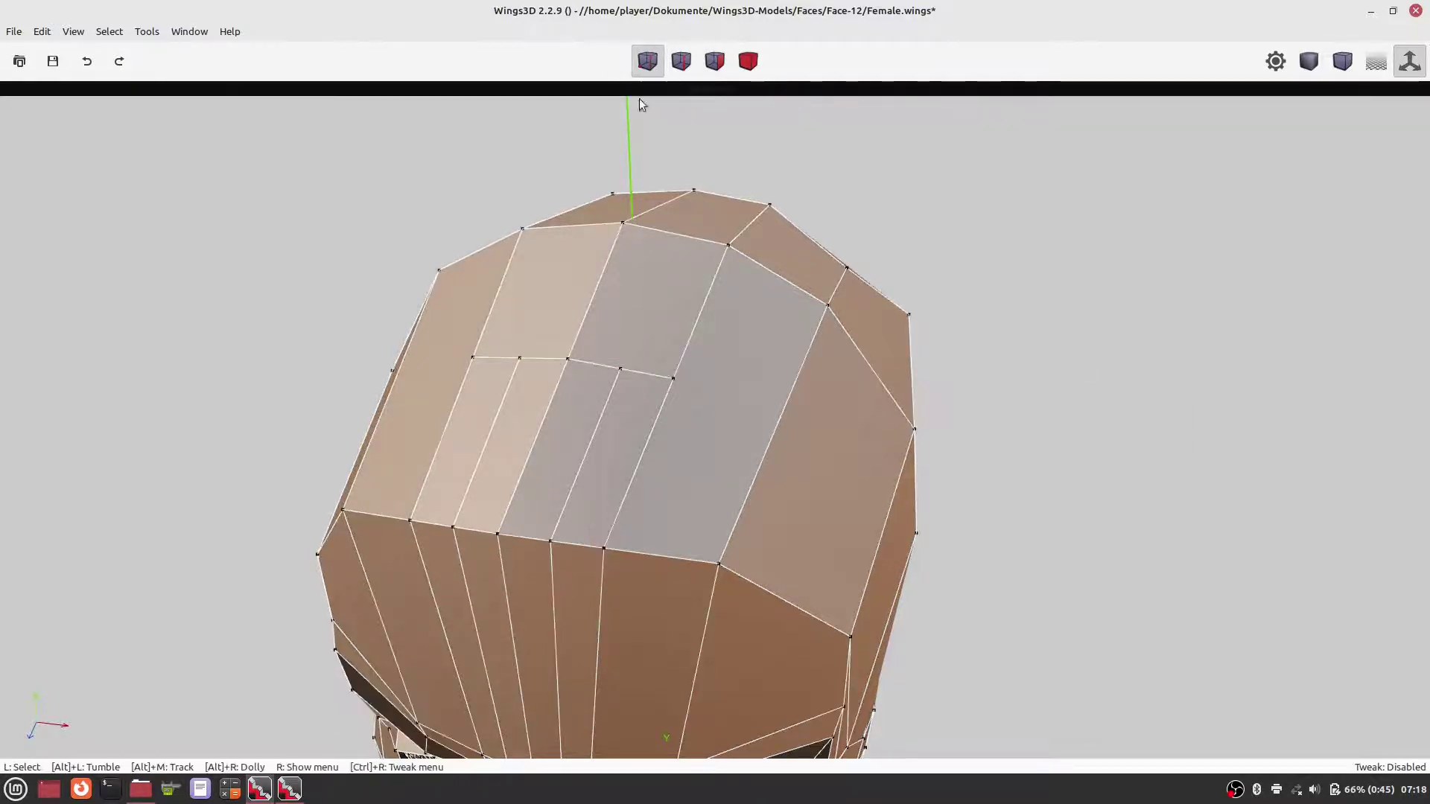
{"action": "left_click", "coordinate": [622, 370]}
{"action": "left_click", "coordinate": [727, 246]}
{"action": "right_click", "coordinate": [878, 213]}
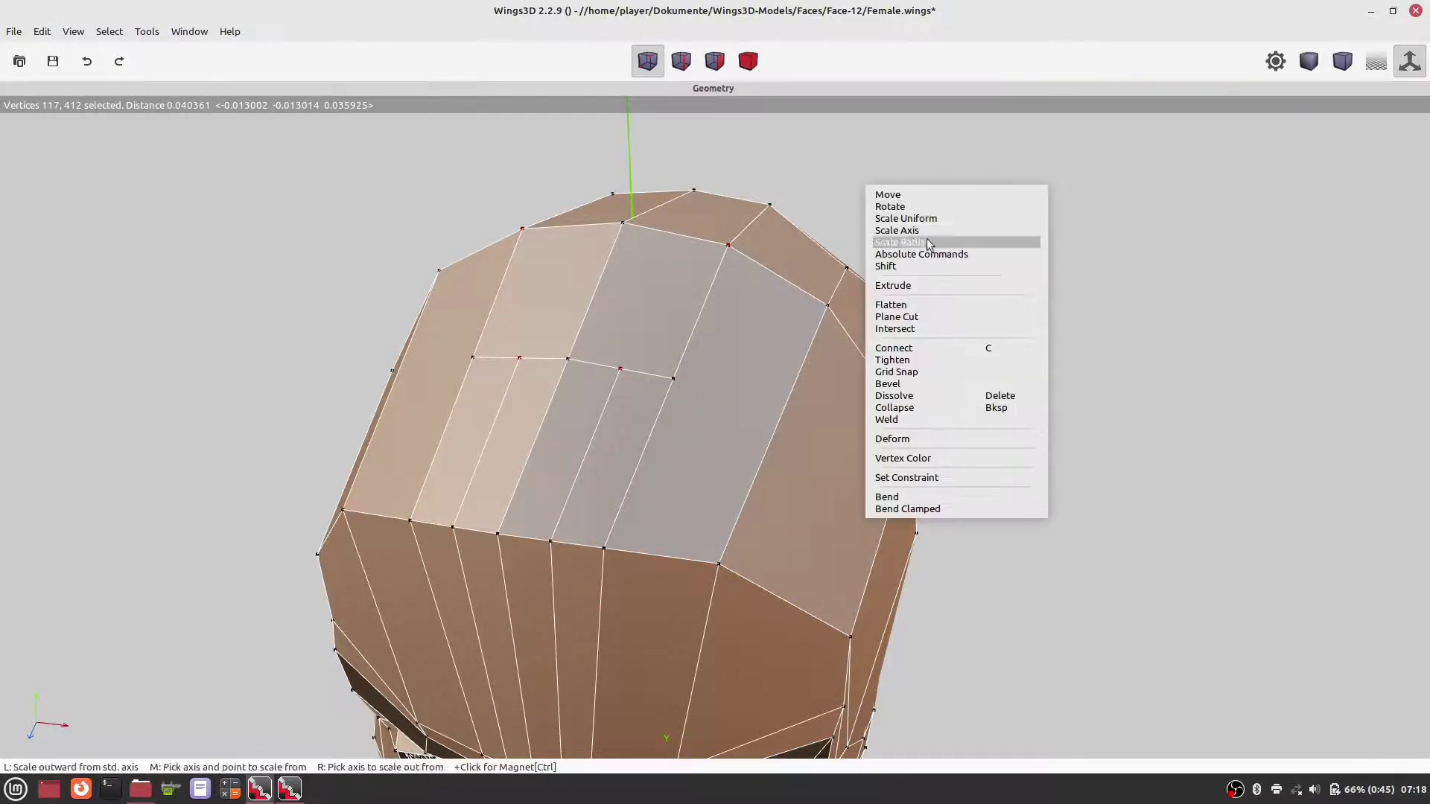
{"action": "left_click", "coordinate": [917, 348]}
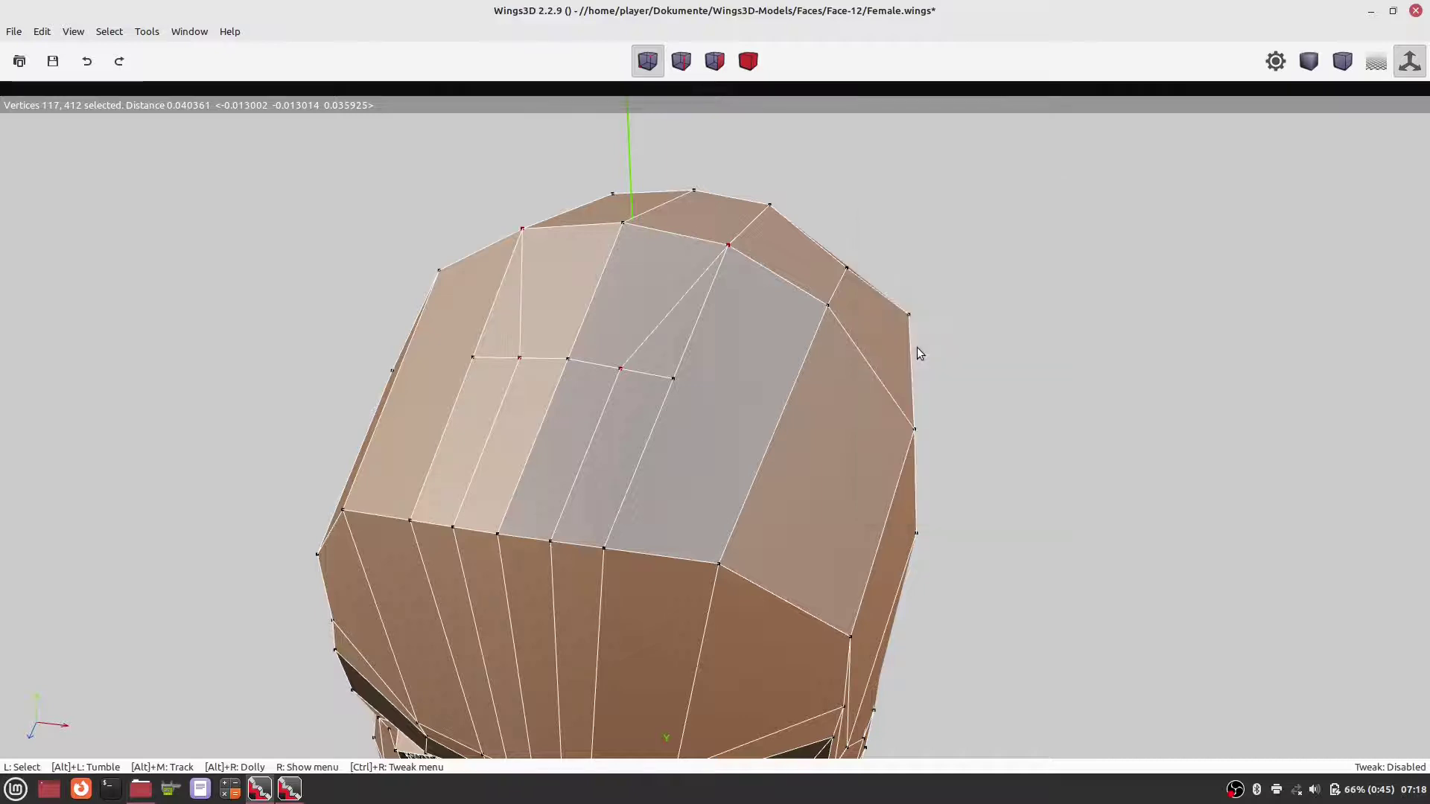
Dissolve the short cross edge and its mirror to relocate the pole.
{"action": "left_click", "coordinate": [680, 60]}
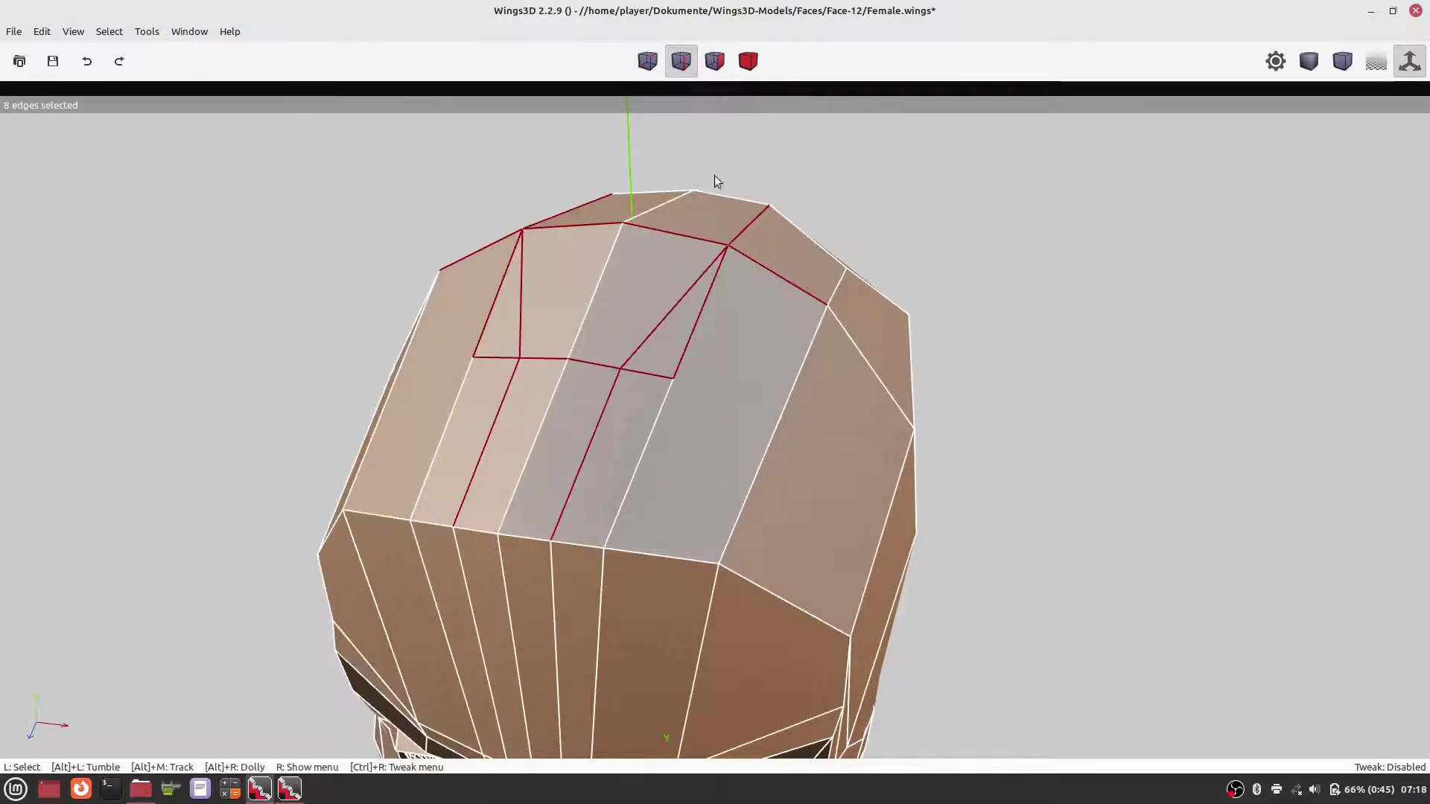
{"action": "left_click", "coordinate": [113, 33]}
{"action": "left_click", "coordinate": [131, 53]}
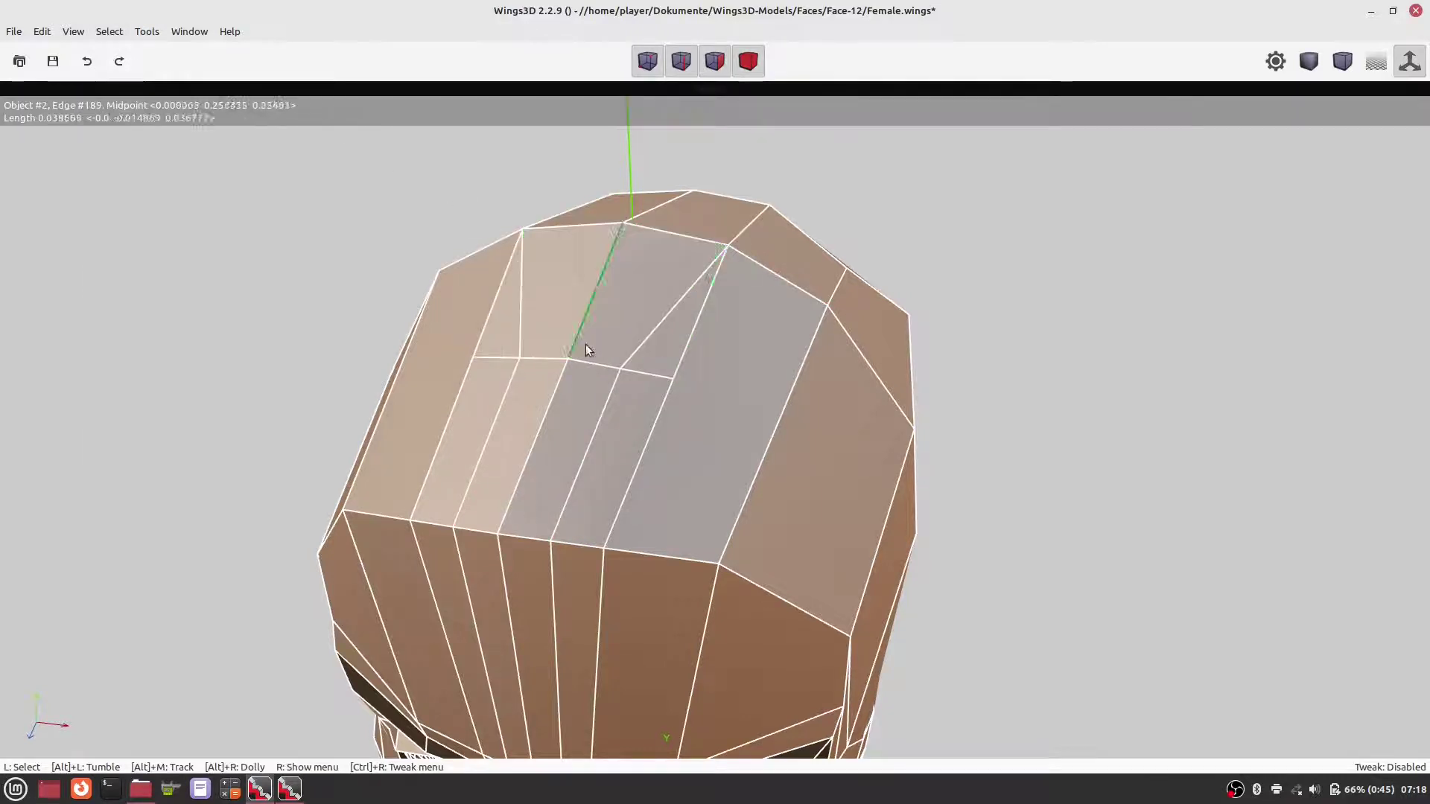
{"action": "left_click", "coordinate": [642, 373]}
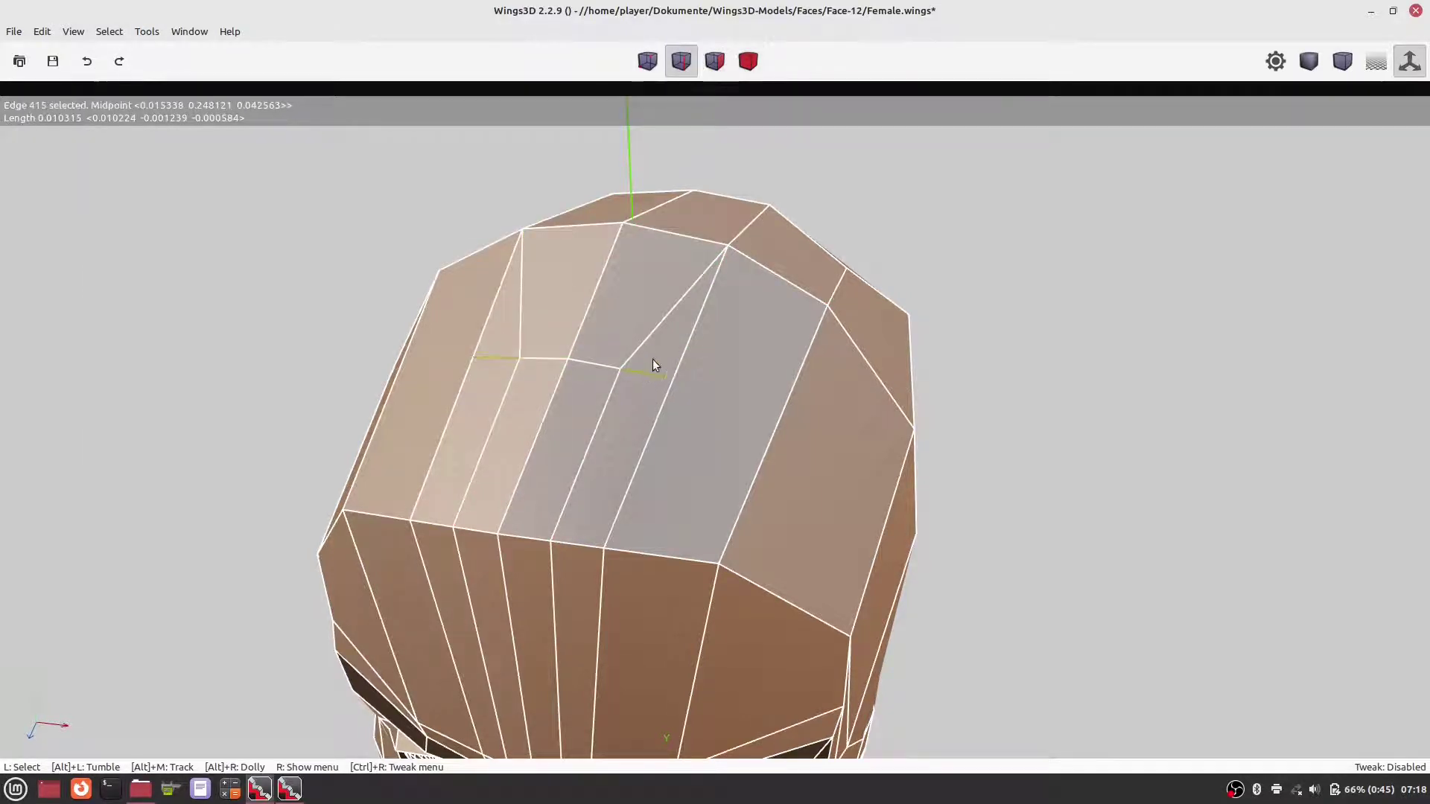
{"action": "right_click", "coordinate": [881, 202]}
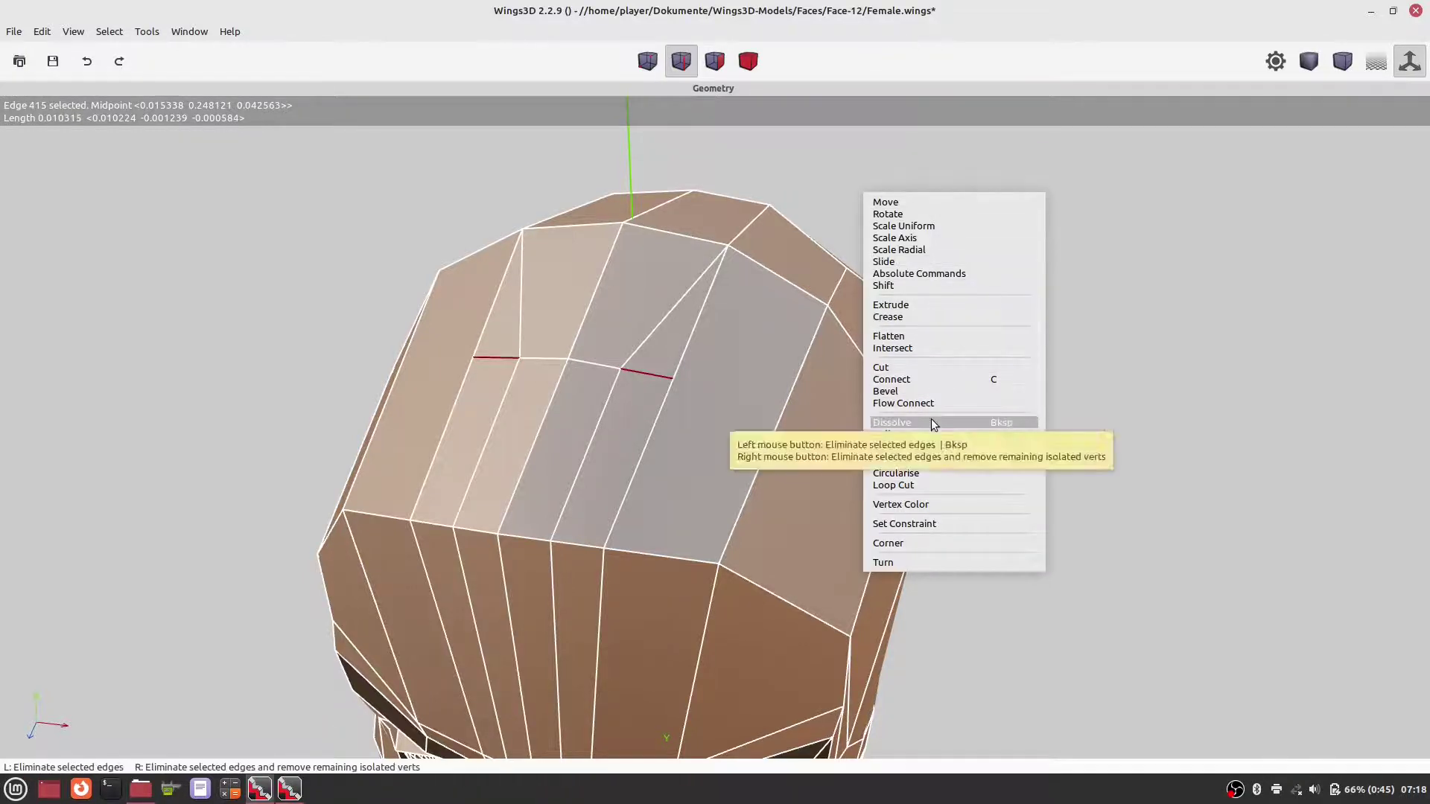
{"action": "left_click", "coordinate": [930, 421]}
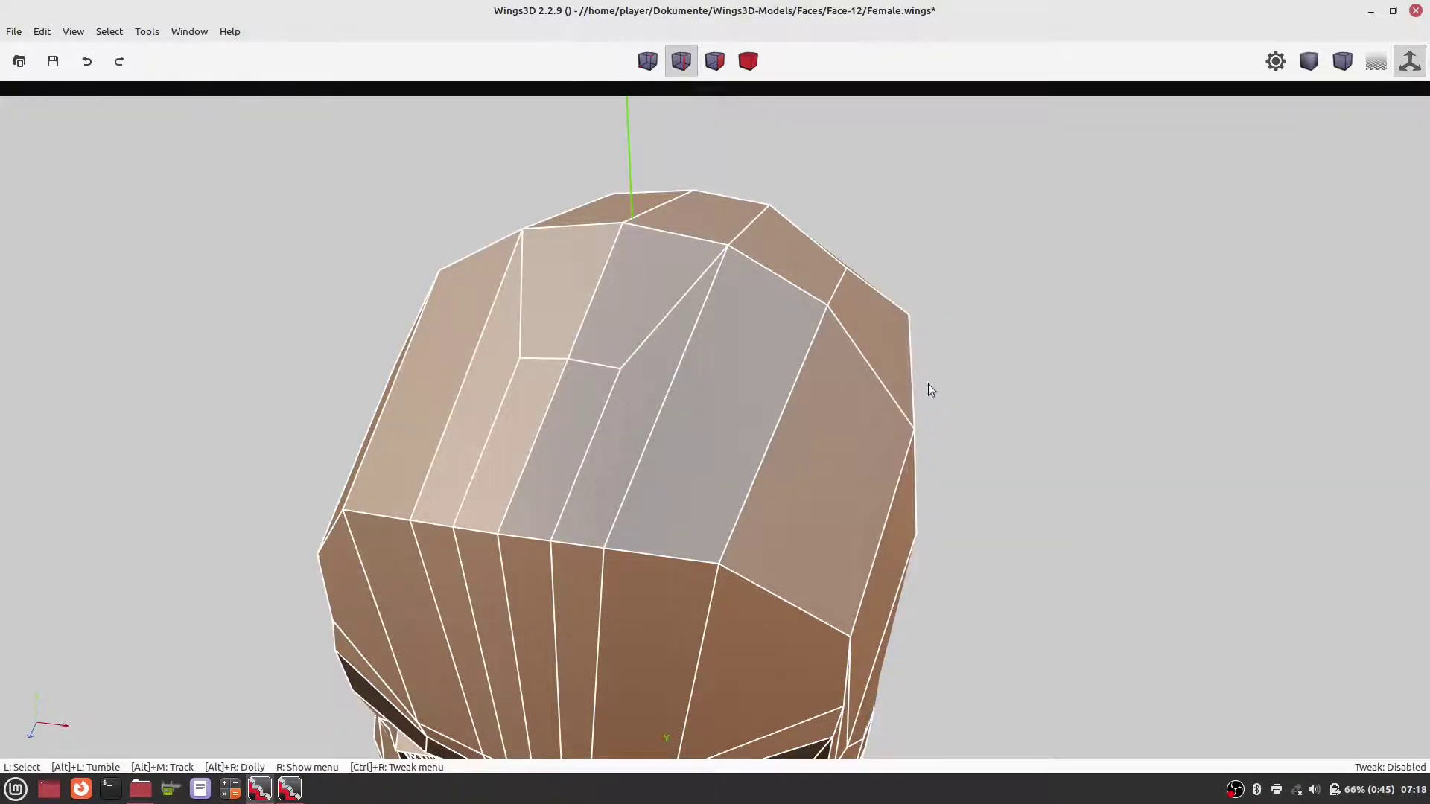
{"action": "scroll", "coordinate": [917, 383], "scroll_direction": "down", "scroll_amount": 2}
{"action": "scroll", "coordinate": [915, 385], "scroll_direction": "down", "scroll_amount": 2}
{"action": "scroll", "coordinate": [908, 387], "scroll_direction": "down", "scroll_amount": 2}
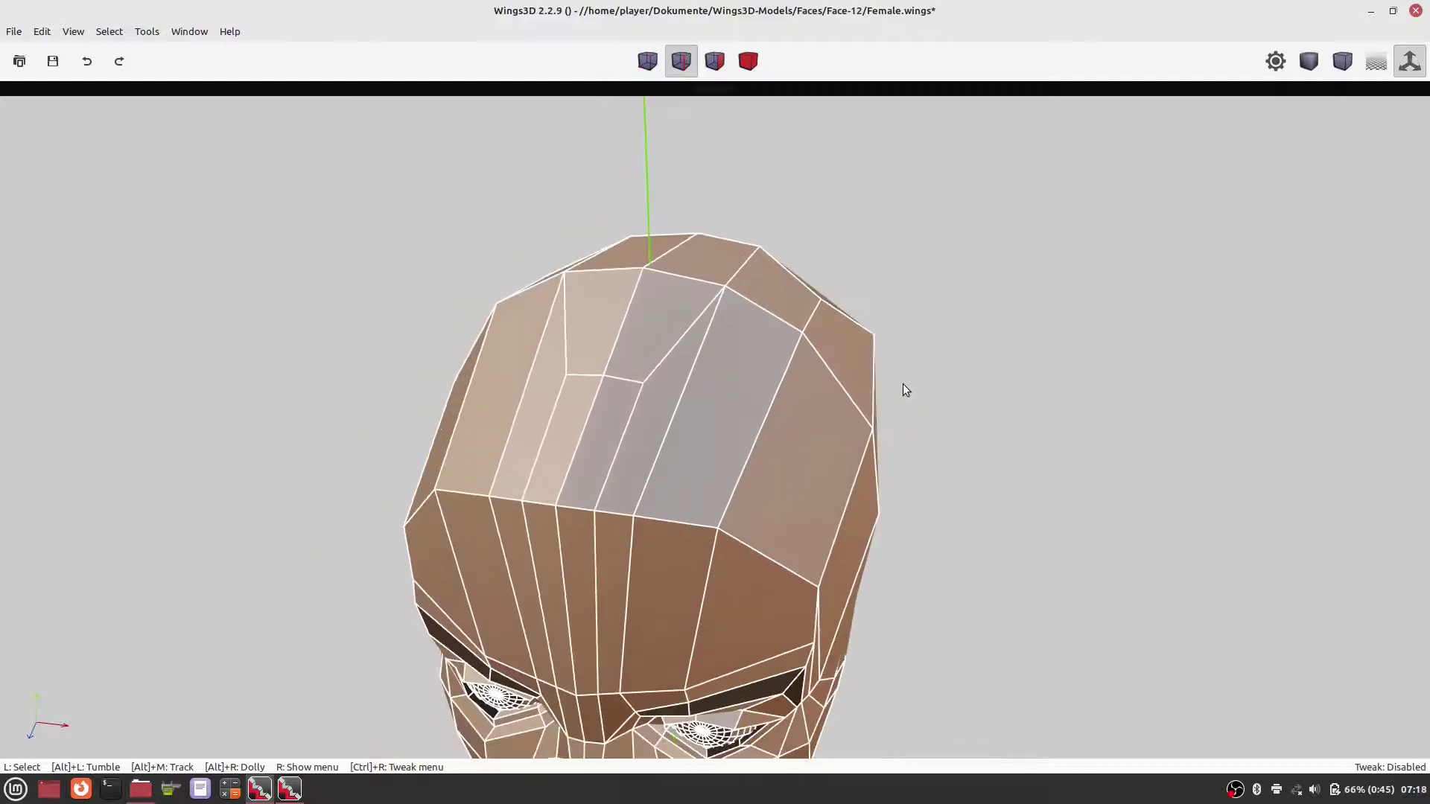
{"action": "scroll", "coordinate": [904, 391], "scroll_direction": "down", "scroll_amount": 2}
{"action": "mouse_move", "coordinate": [889, 498]}
{"action": "left_mouse_down", "text": "alt"}
{"action": "mouse_move", "coordinate": [894, 525]}
{"action": "mouse_move", "coordinate": [890, 509]}
{"action": "left_mouse_up", "text": "alt"}
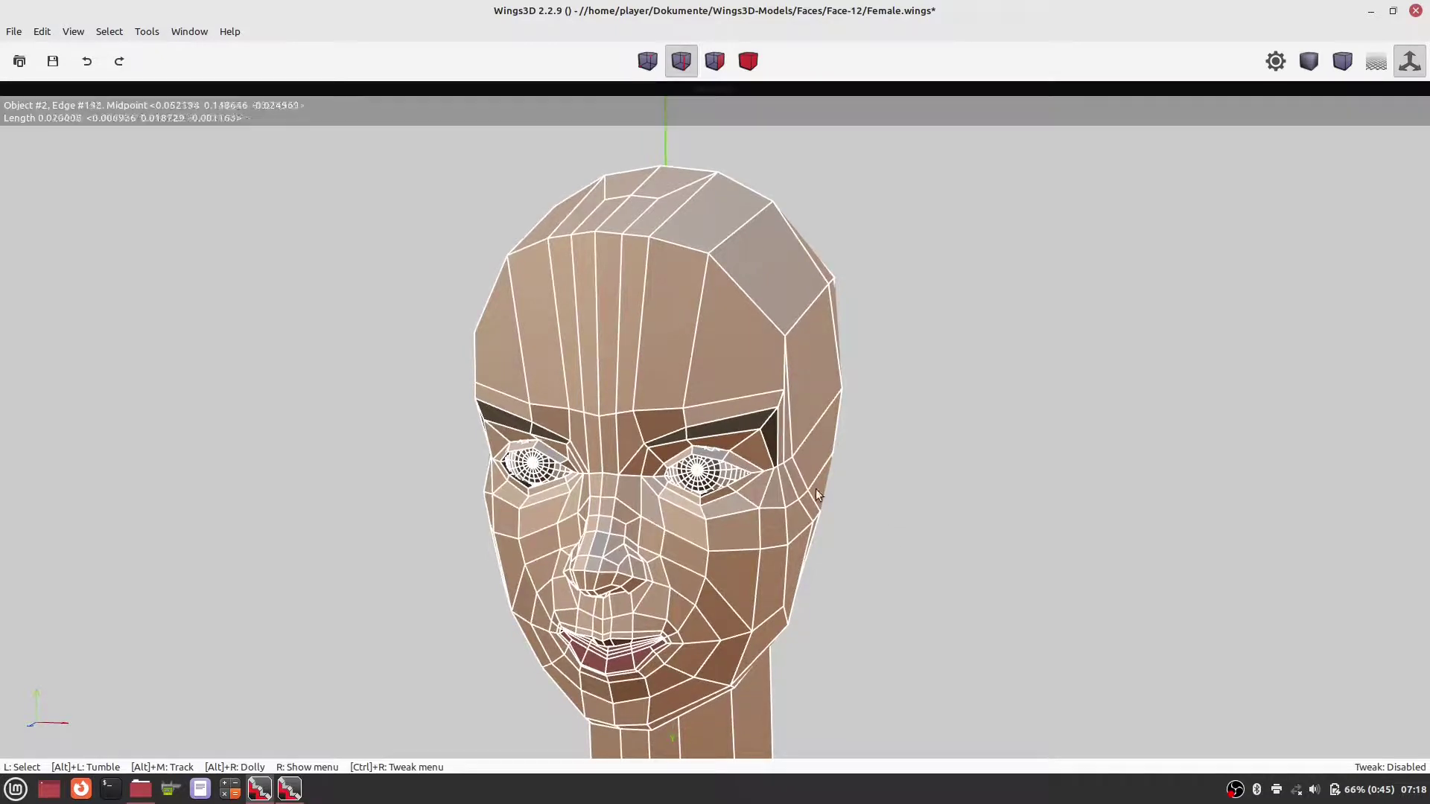
{"action": "left_click", "coordinate": [72, 32]}
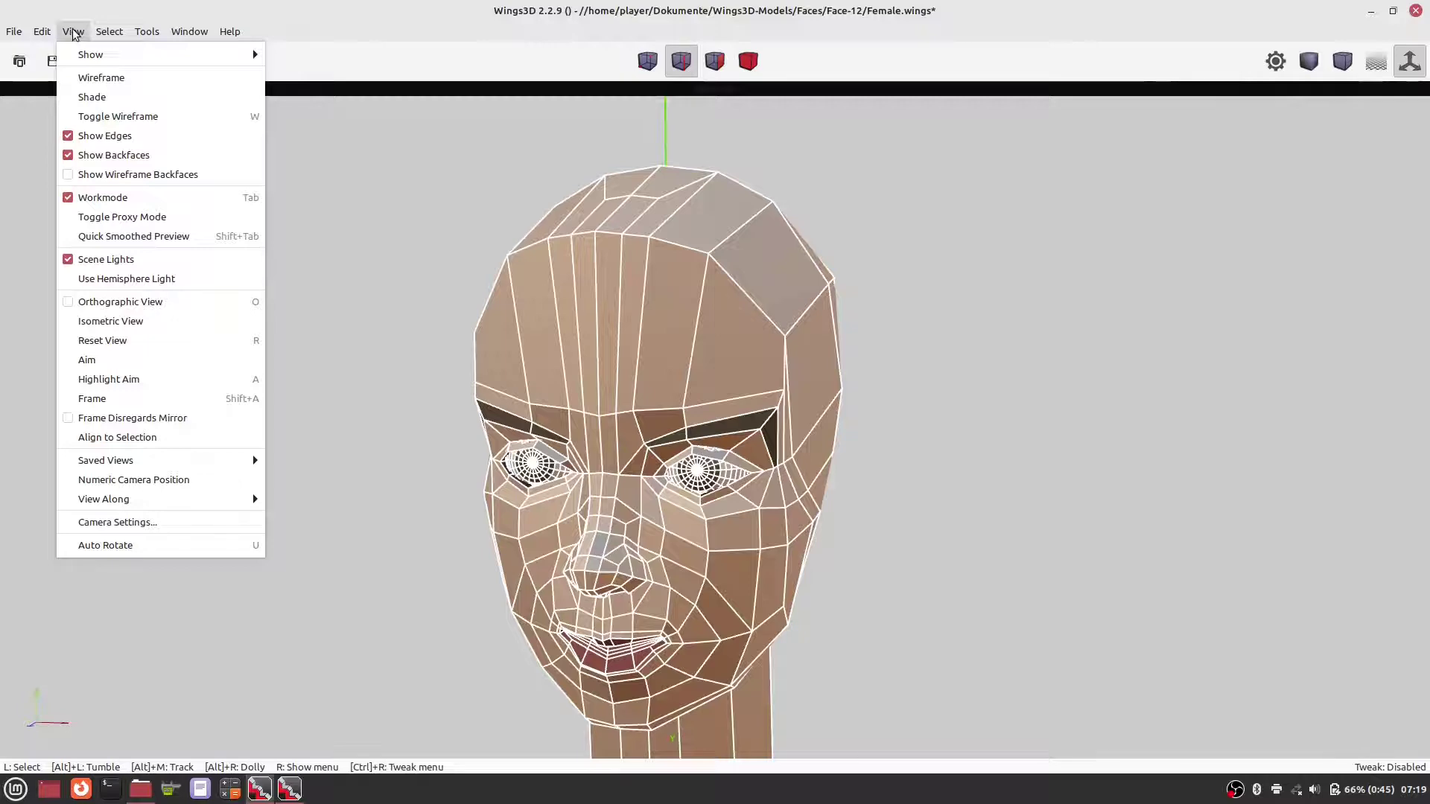
{"action": "left_click", "coordinate": [122, 236]}
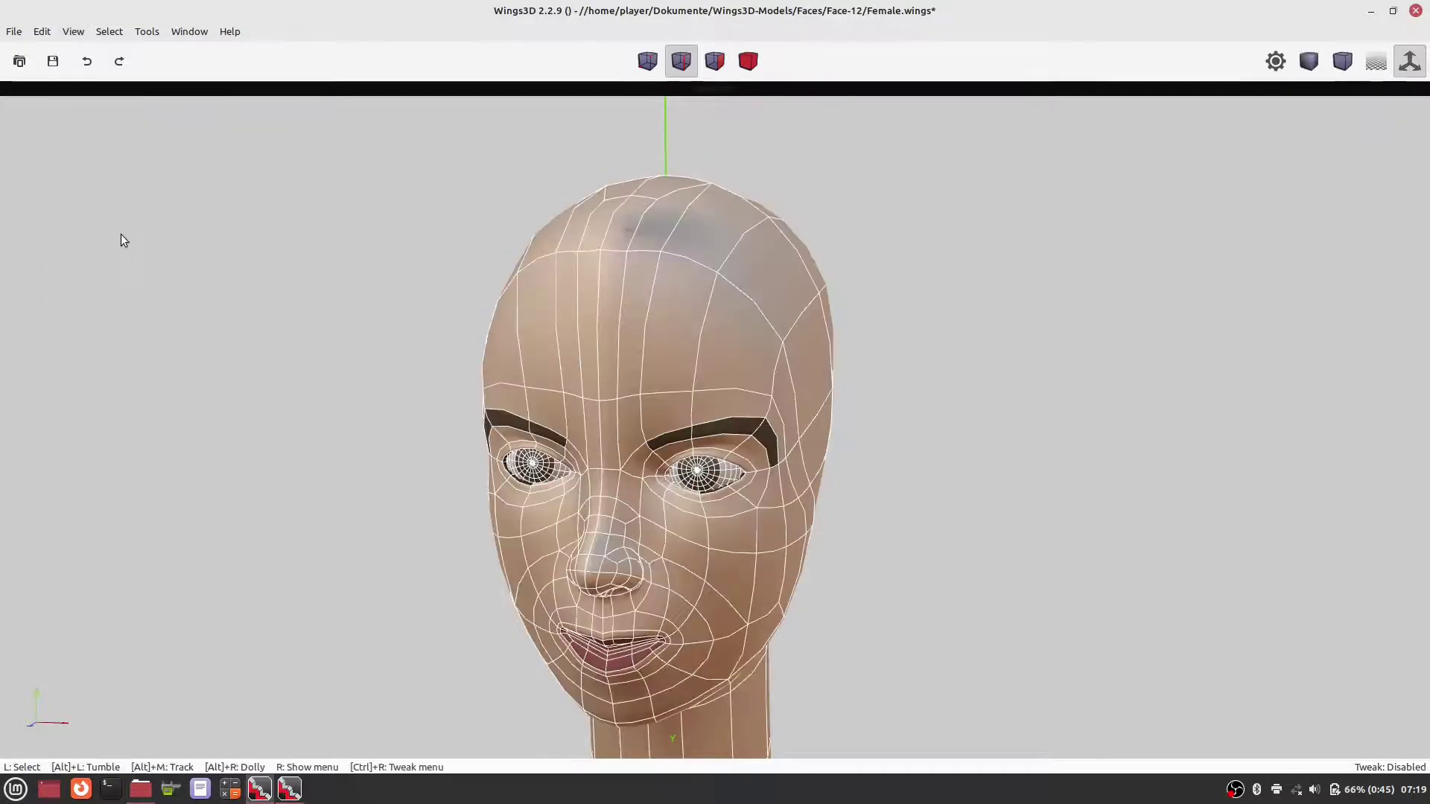
{"action": "left_click_drag", "start_coordinate": [101, 244], "coordinate": [102, 244], "text": "alt"}
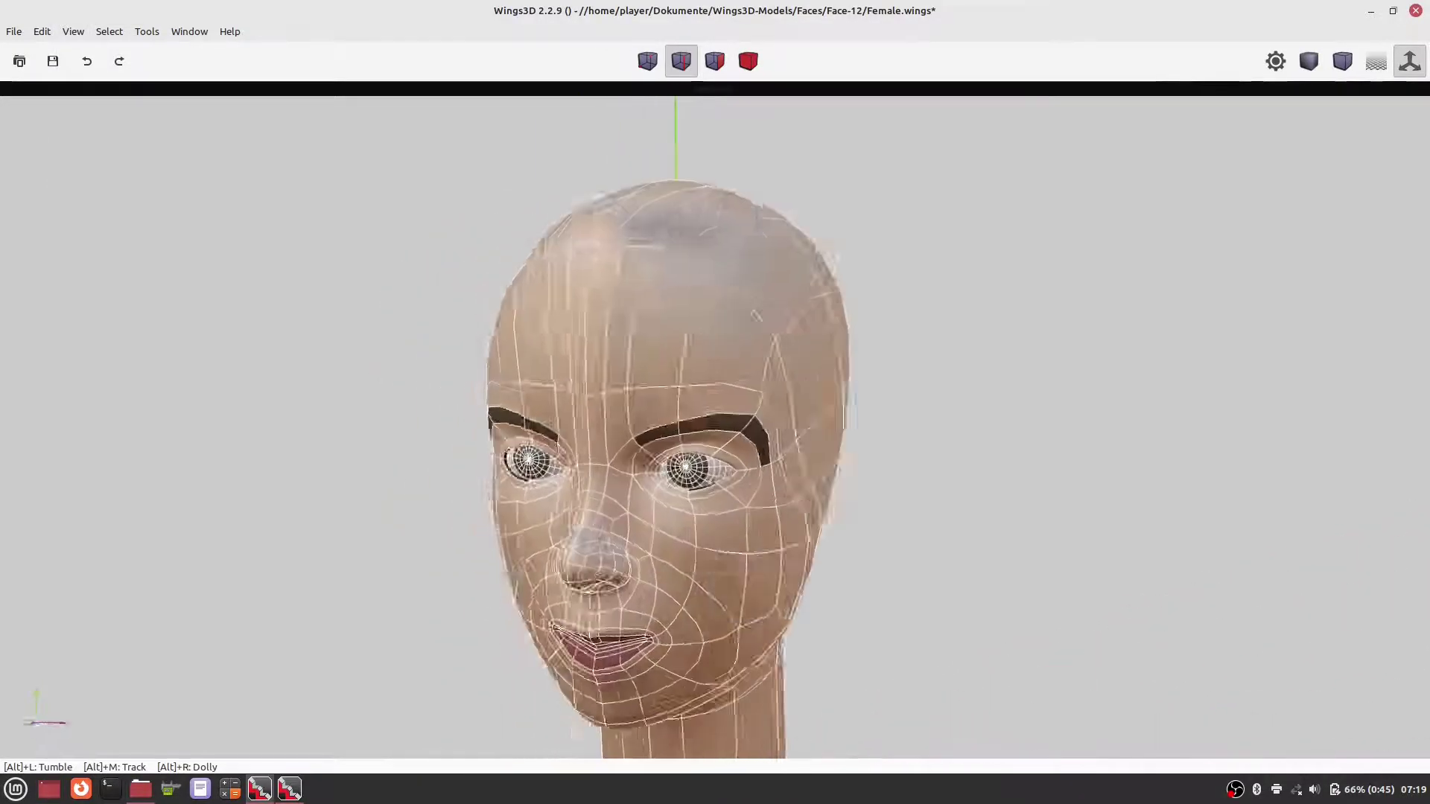
{"action": "left_click_drag", "start_coordinate": [14, 192], "coordinate": [14, 191], "text": "alt"}
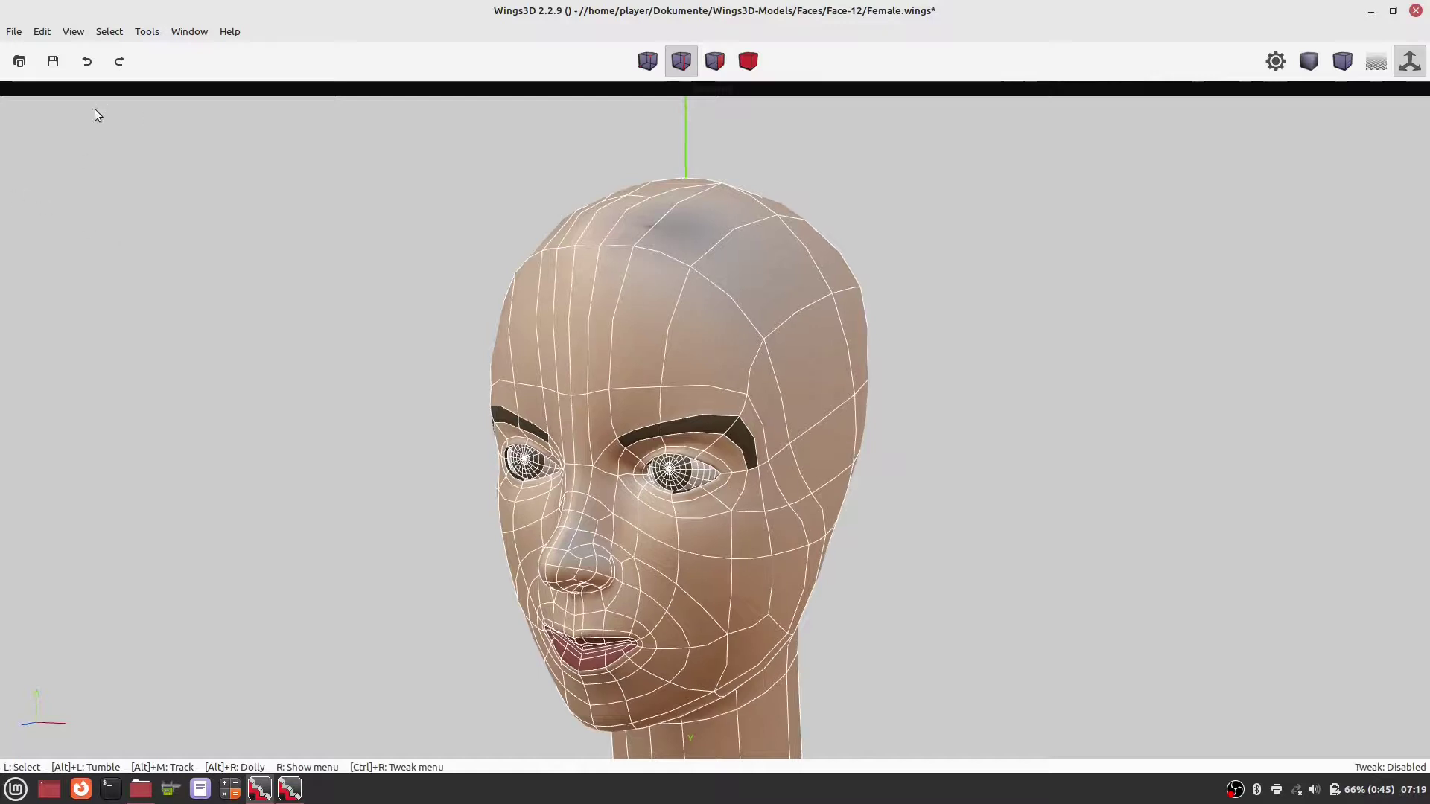
{"action": "left_click", "coordinate": [73, 32]}
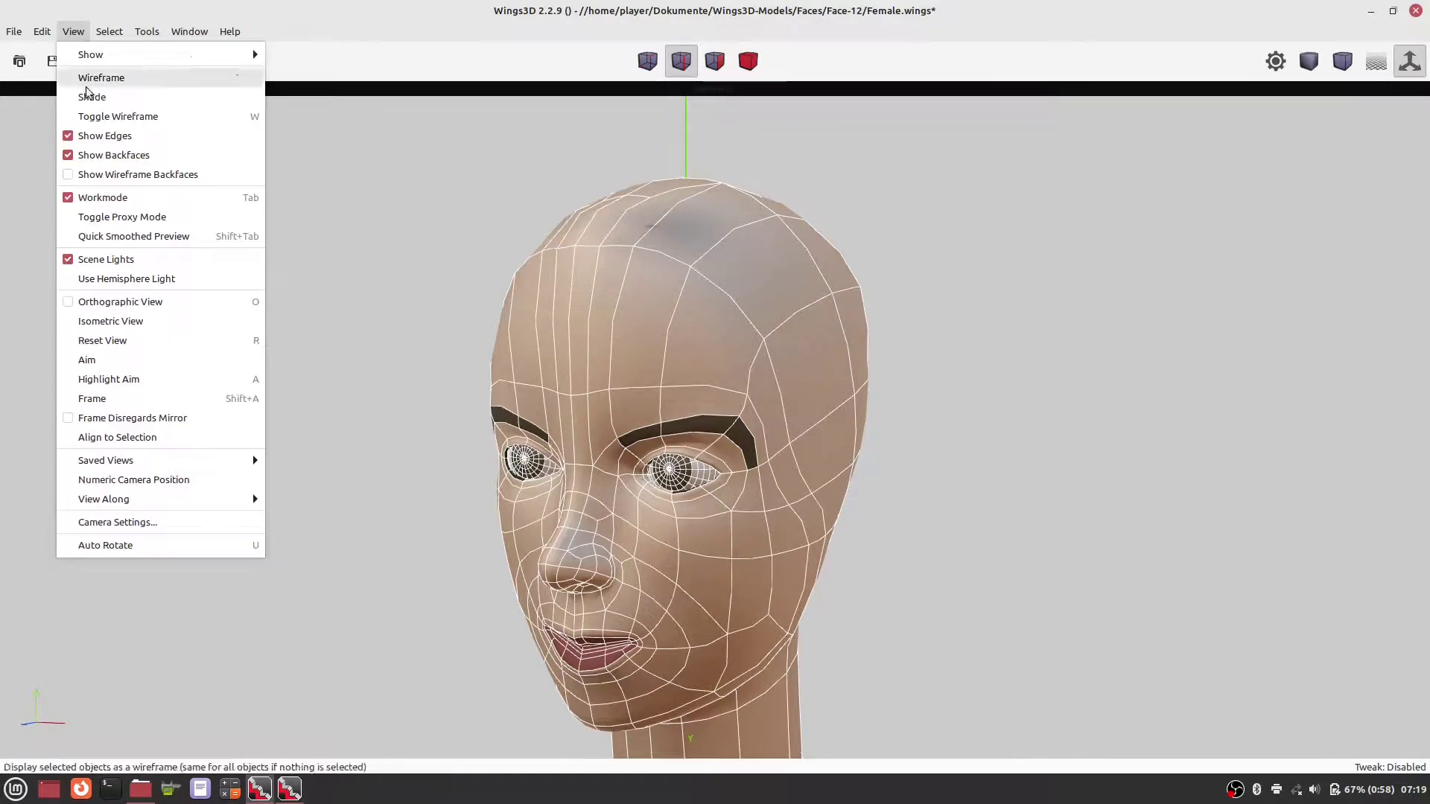
{"action": "left_click", "coordinate": [131, 259]}
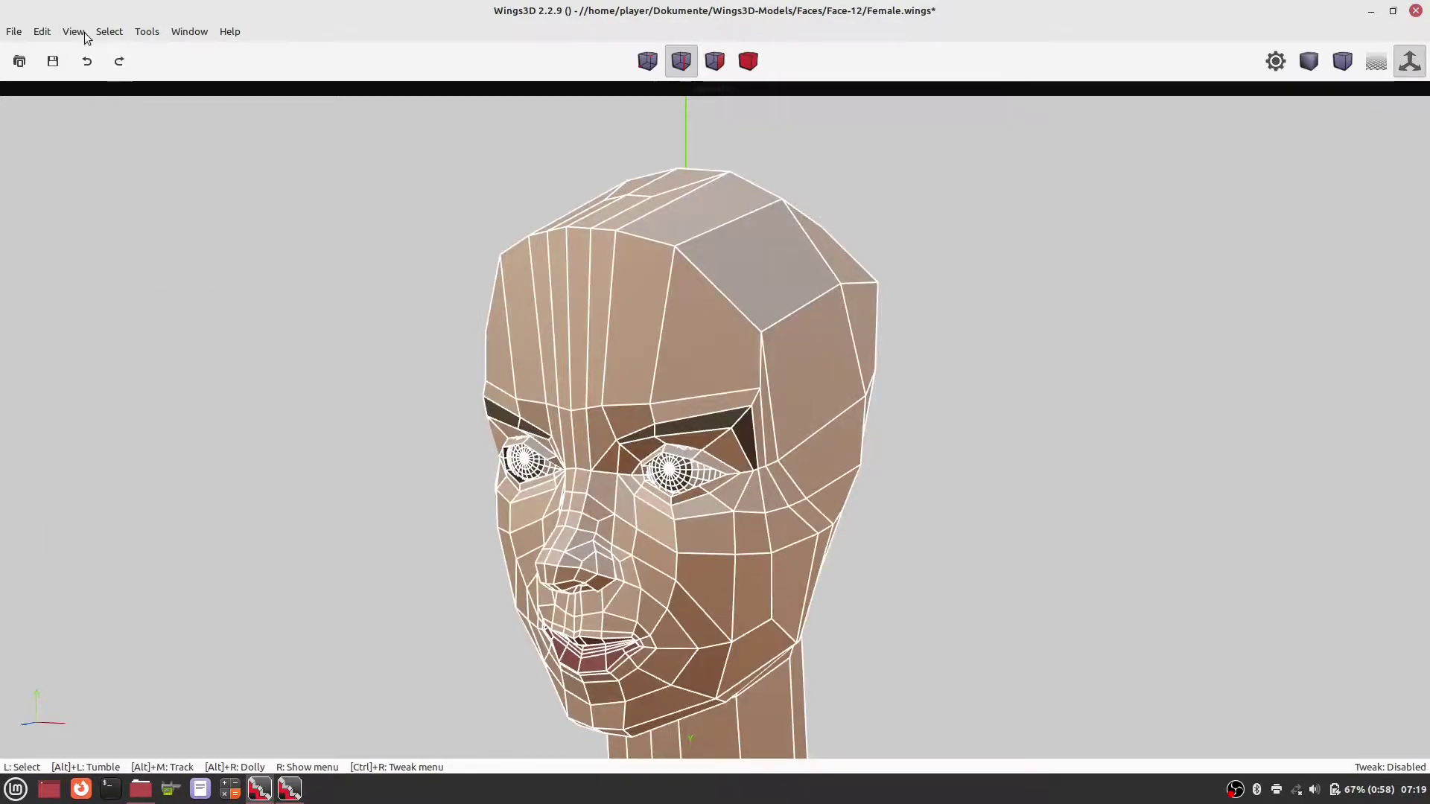
Unhide the Hair object from the Geometry Graph.
{"action": "left_click", "coordinate": [194, 31]}
{"action": "left_click", "coordinate": [204, 73]}
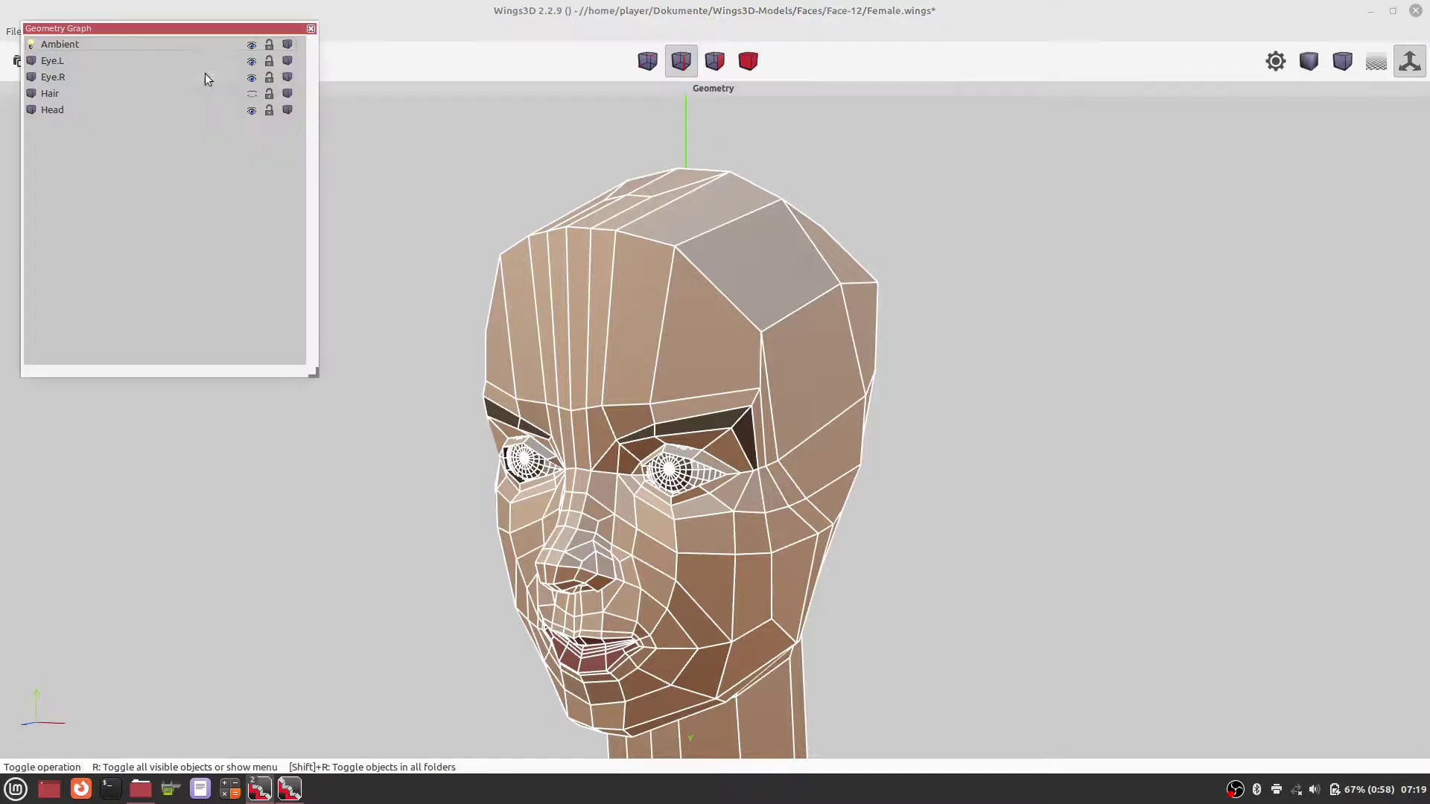
{"action": "left_click", "coordinate": [251, 94]}
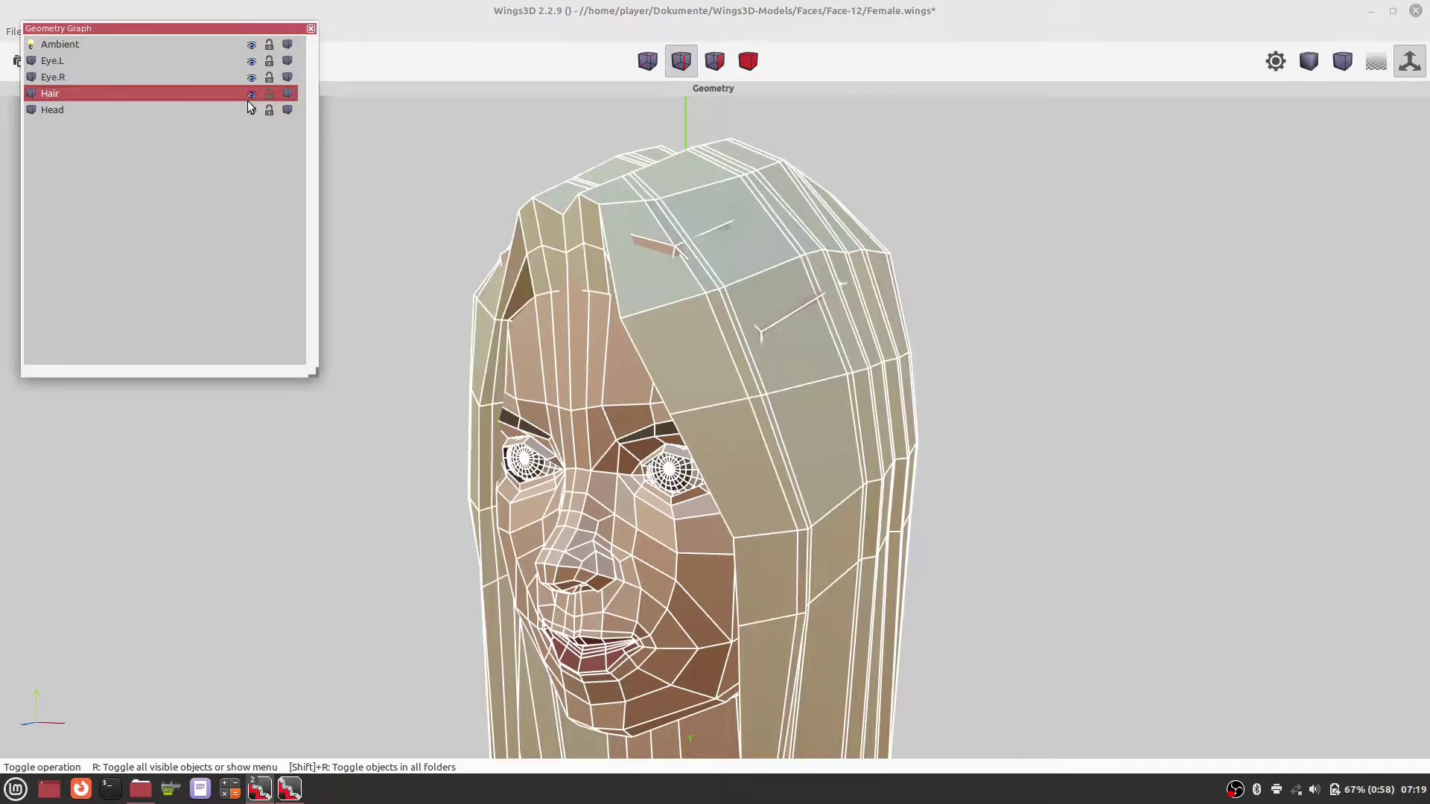
{"action": "left_click", "coordinate": [311, 31]}
Select the Head object and show it with Quick Smoothed Preview.
{"action": "key", "text": "b"}
{"action": "left_click", "coordinate": [651, 330]}
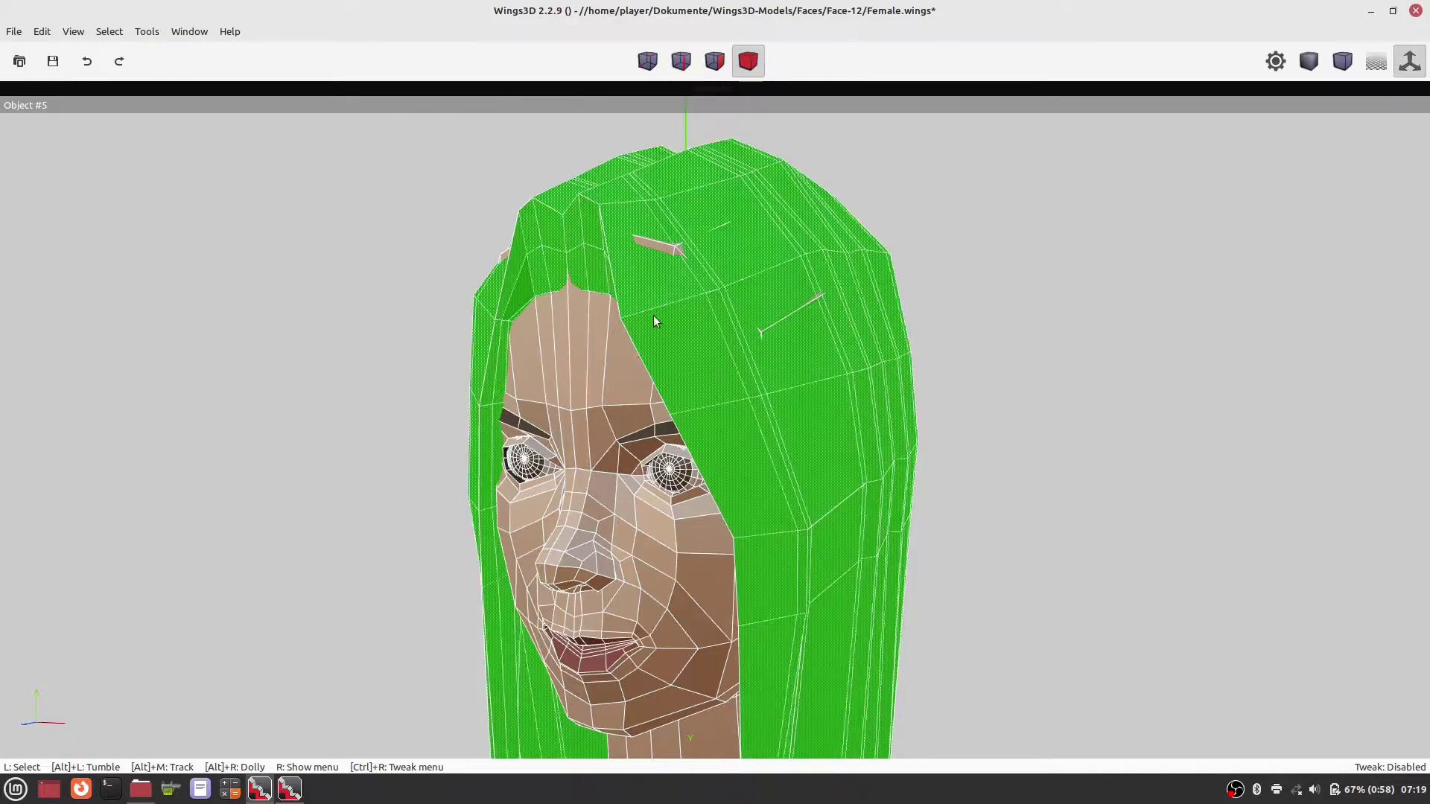
{"action": "left_click", "coordinate": [590, 350]}
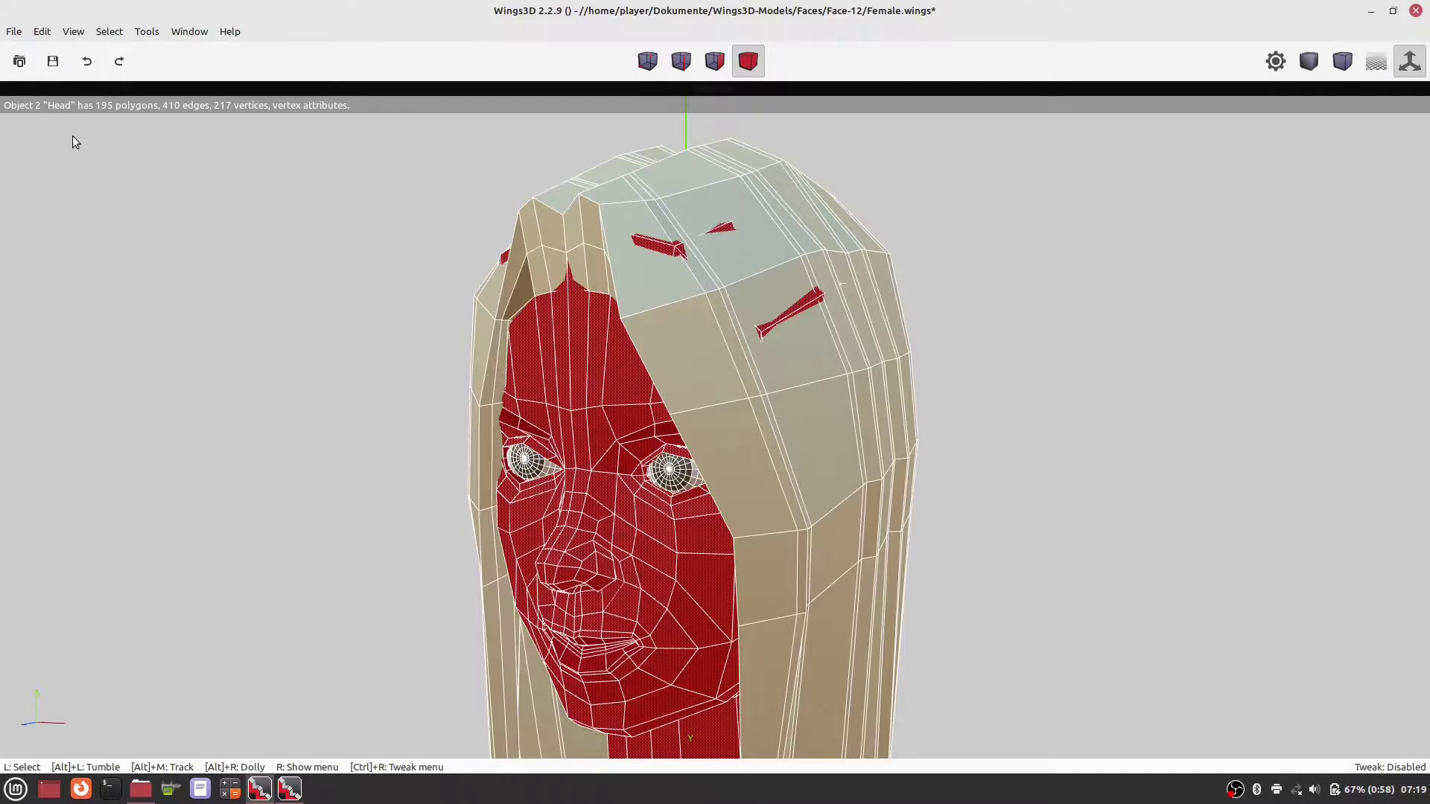
{"action": "left_click", "coordinate": [70, 31]}
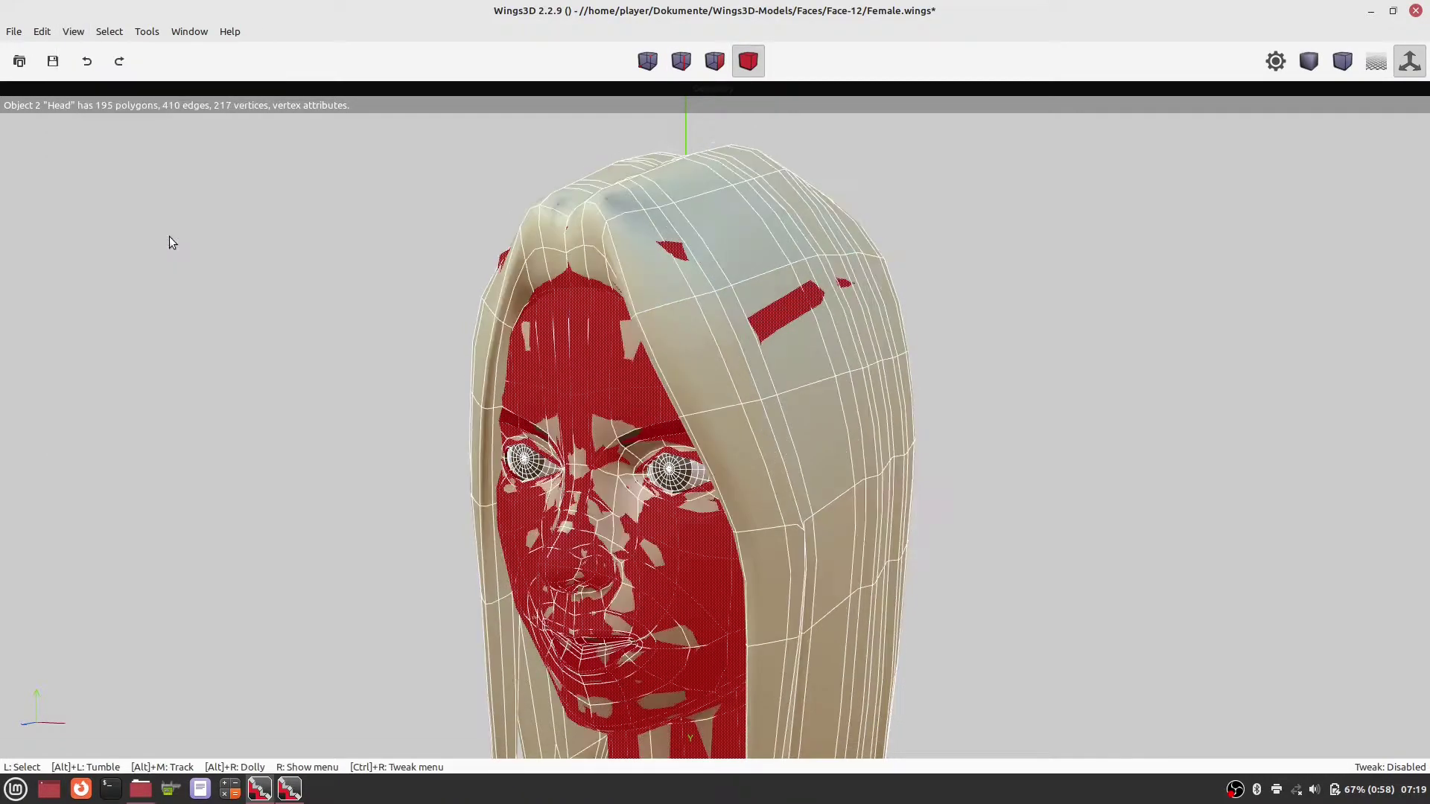